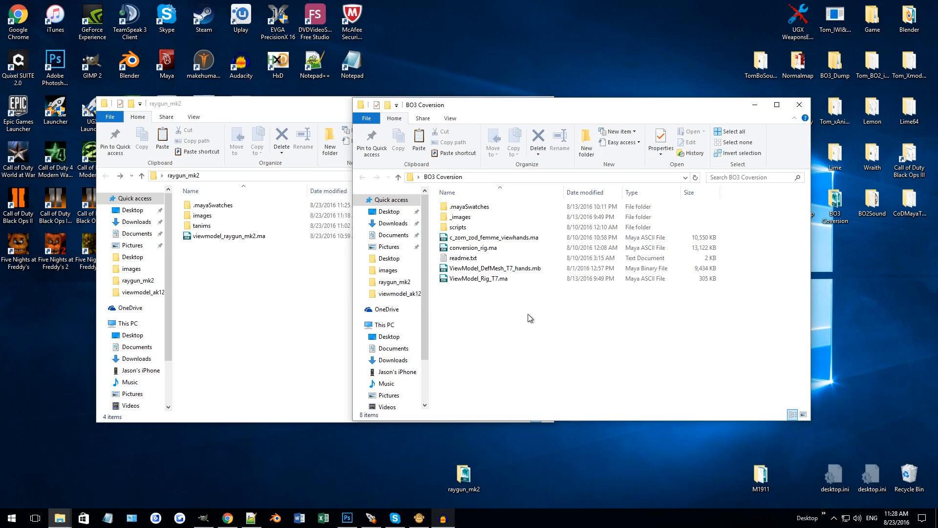
pyautogui.click(600, 34)
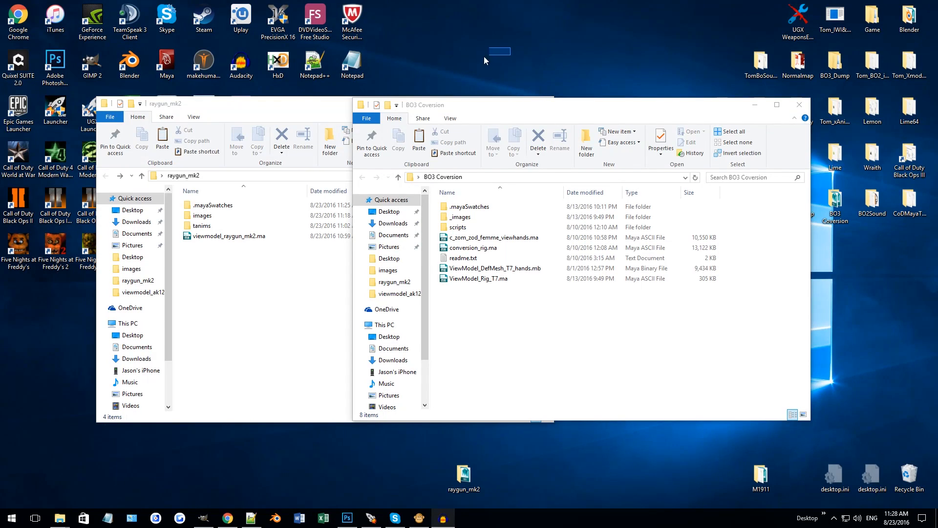
pyautogui.moveTo(483, 57); pyautogui.dragTo(469, 63)
pyautogui.moveTo(663, 345); pyautogui.dragTo(547, 391)
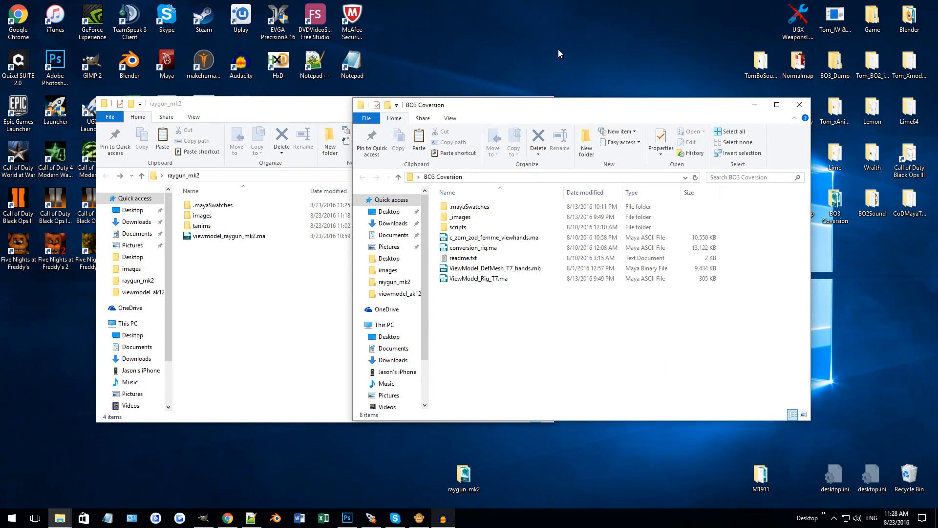
pyautogui.moveTo(557, 49); pyautogui.dragTo(648, 34)
pyautogui.click(524, 316)
pyautogui.click(483, 282)
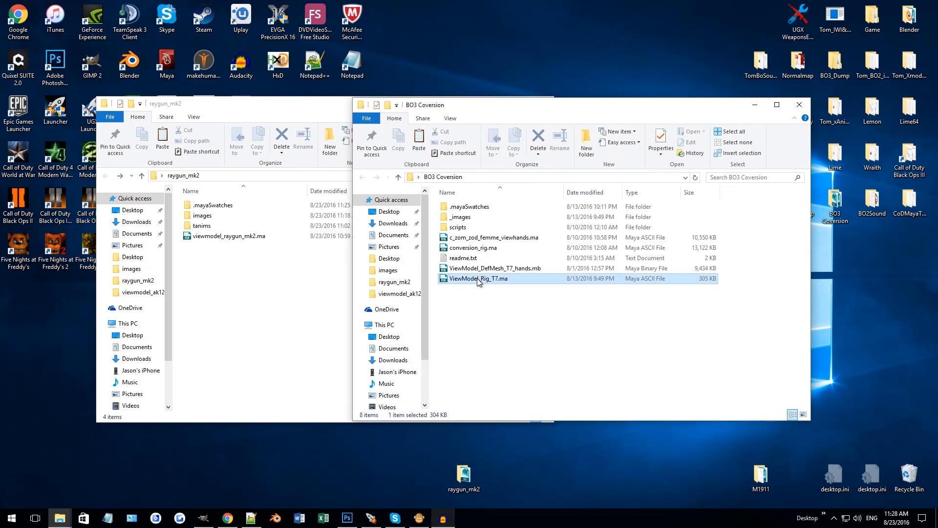
pyautogui.click(535, 314)
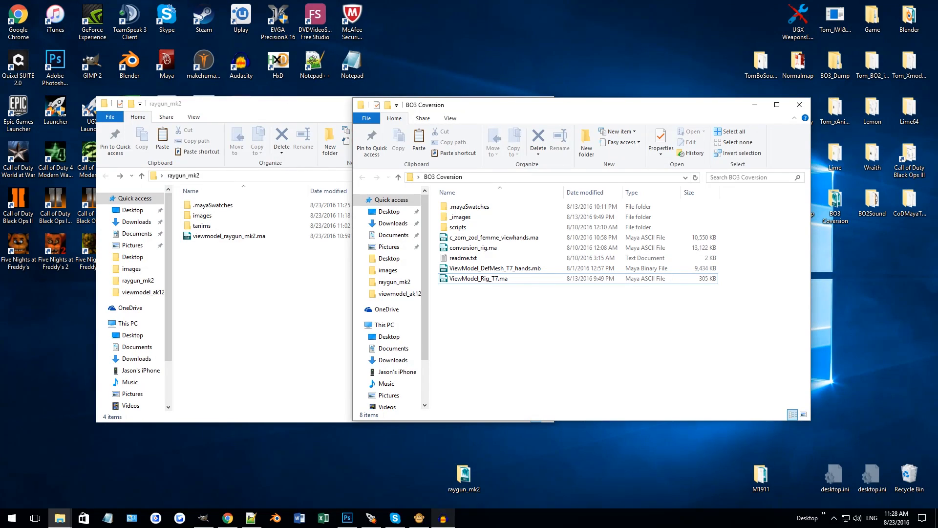
# Step: Switch to Chrome and read the T7 Animation Rig forum post, including its usage instructions, FAQ and changelog
pyautogui.hotkey('alt', 'Tab')
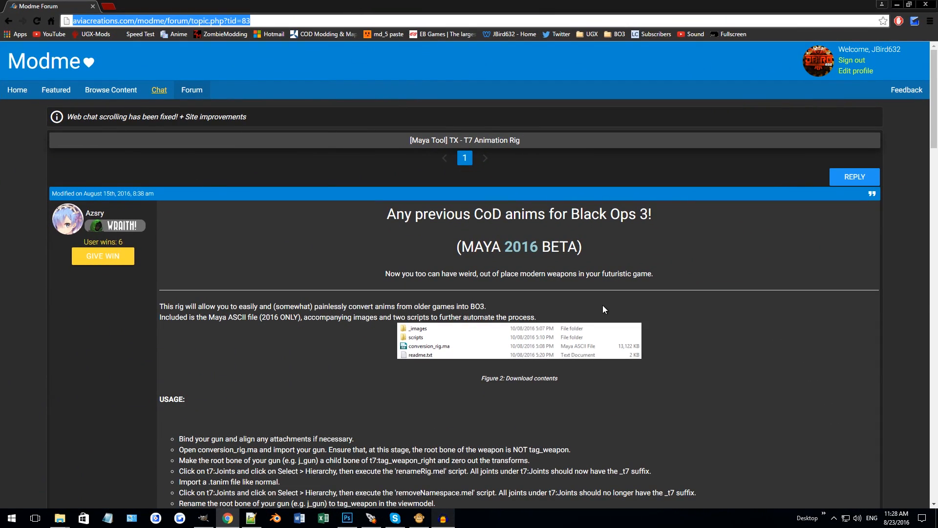
pyautogui.scroll(-1, 495, 297)
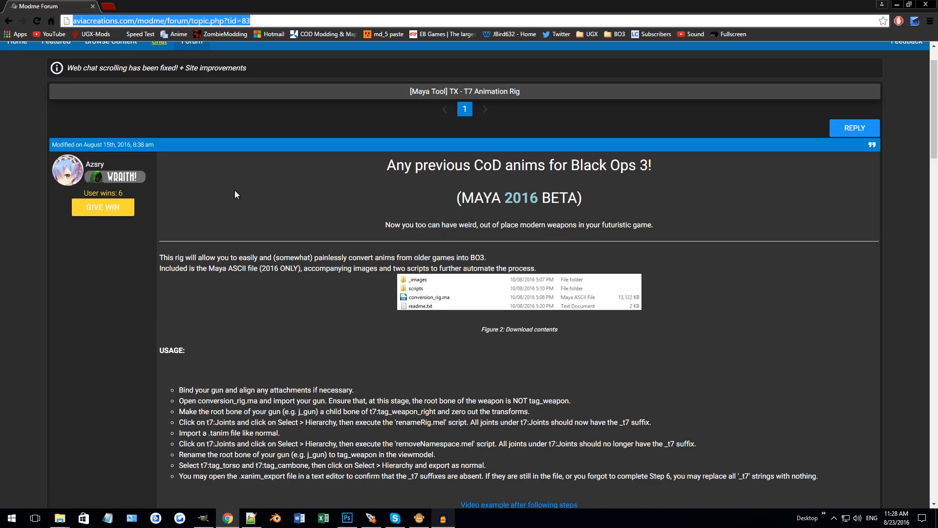
pyautogui.scroll(-12, 246, 201)
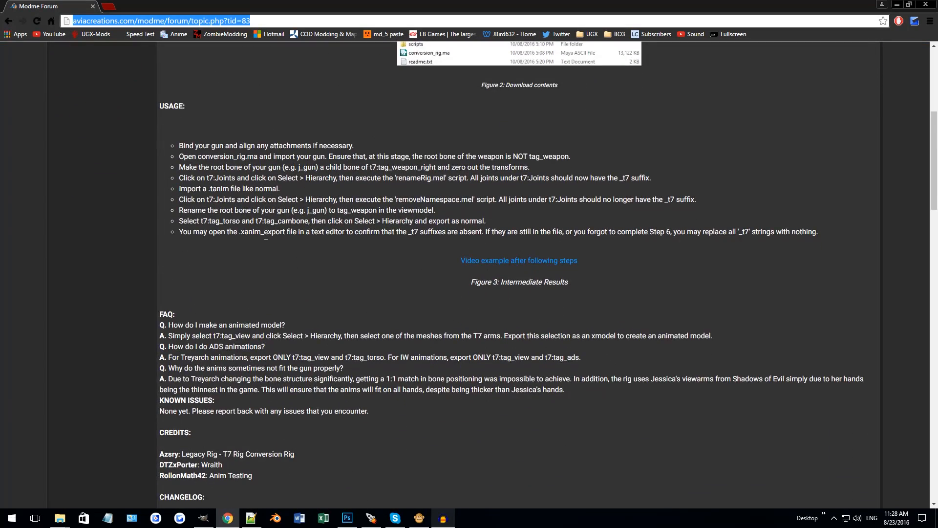
pyautogui.scroll(10, 264, 234)
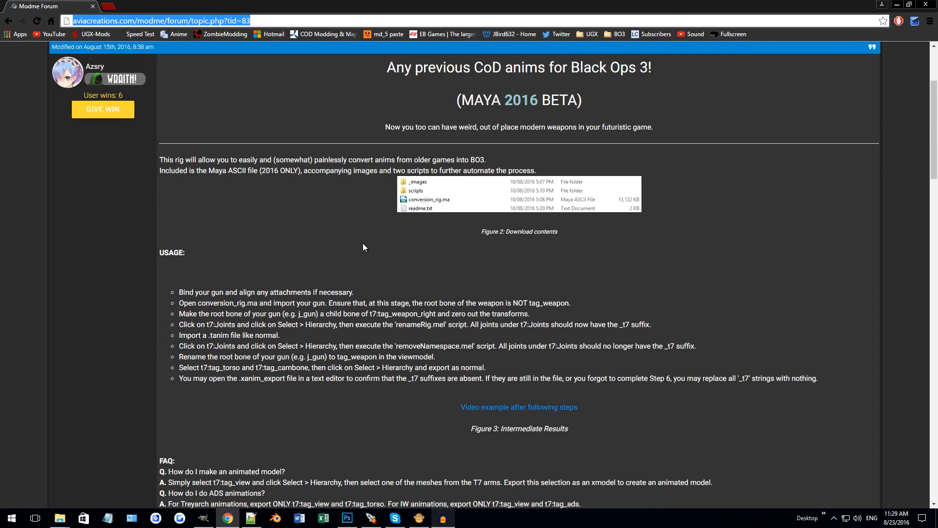
pyautogui.scroll(-2, 363, 243)
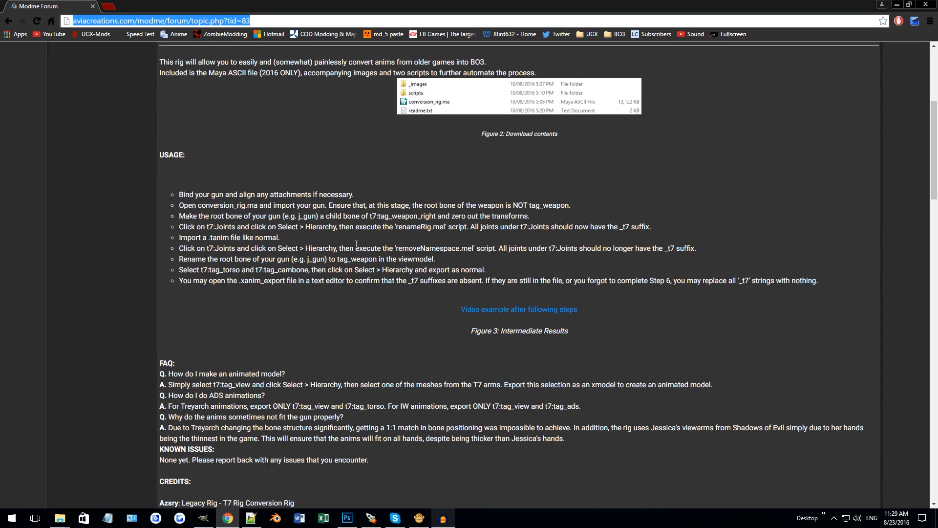
pyautogui.scroll(-7, 357, 241)
pyautogui.click(342, 317)
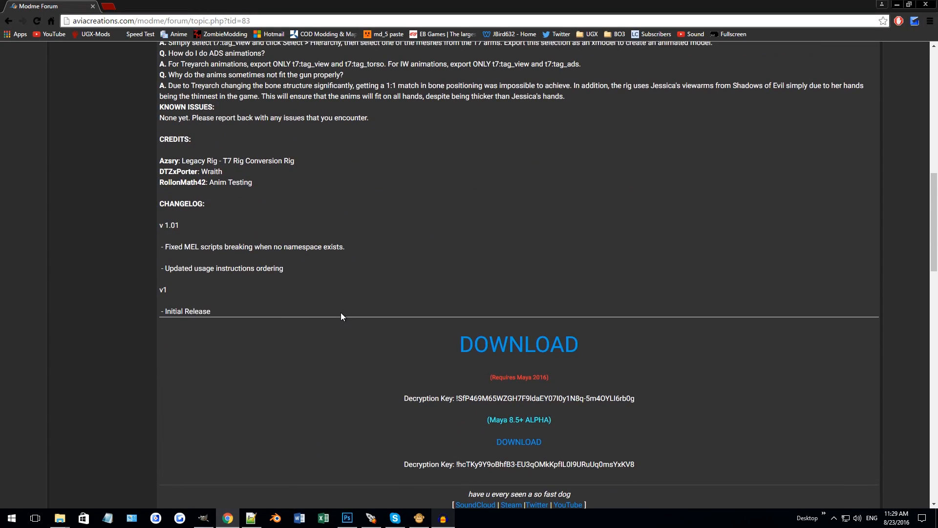
pyautogui.scroll(-4, 250, 278)
pyautogui.scroll(4, 239, 244)
pyautogui.scroll(8, 248, 252)
pyautogui.scroll(2, 245, 230)
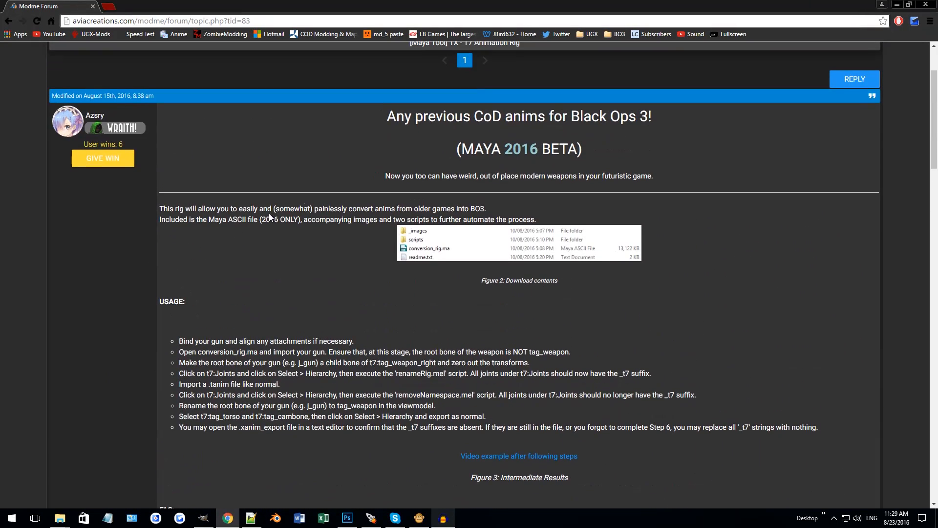
# Step: Examine the Maya 2016 and Maya 8.5+ ALPHA download links and their decryption keys in the forum post
pyautogui.scroll(-10, 578, 192)
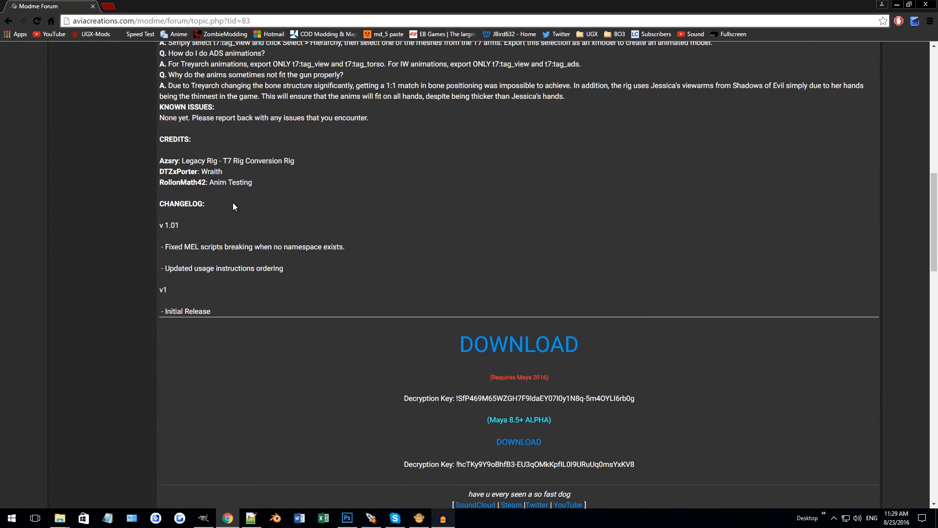
pyautogui.scroll(-2, 358, 268)
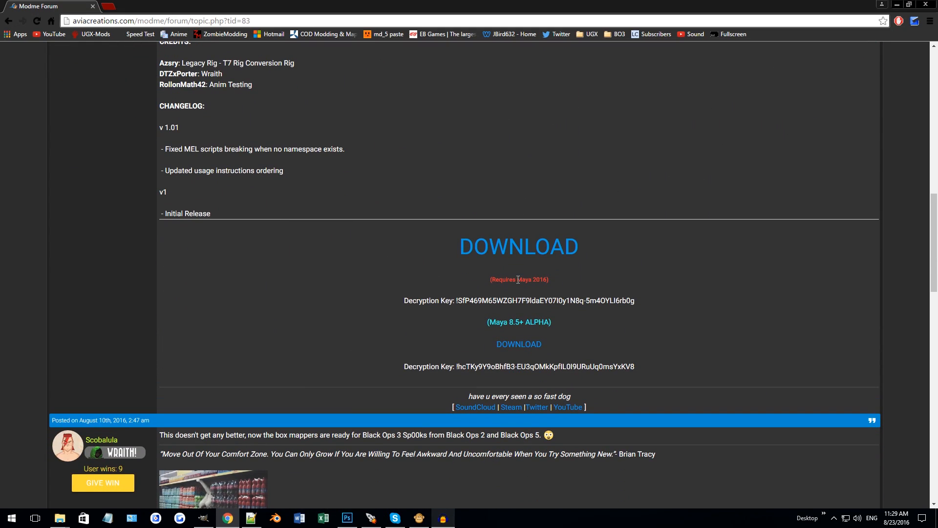
pyautogui.moveTo(648, 300); pyautogui.dragTo(450, 299)
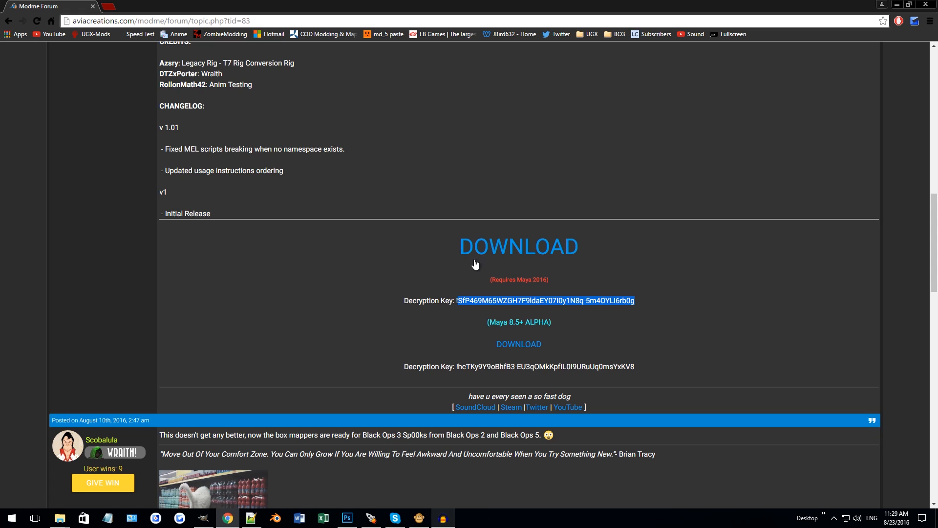
pyautogui.click(543, 348)
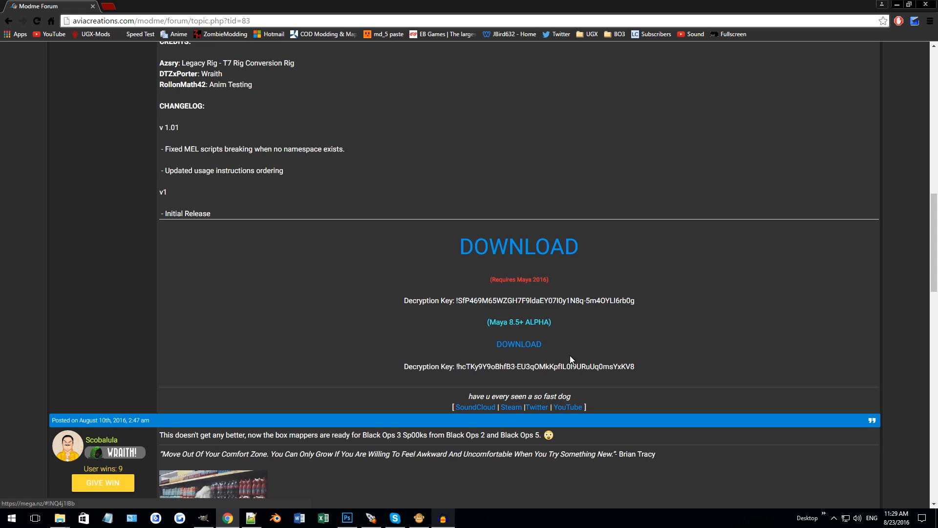
pyautogui.doubleClick(597, 366)
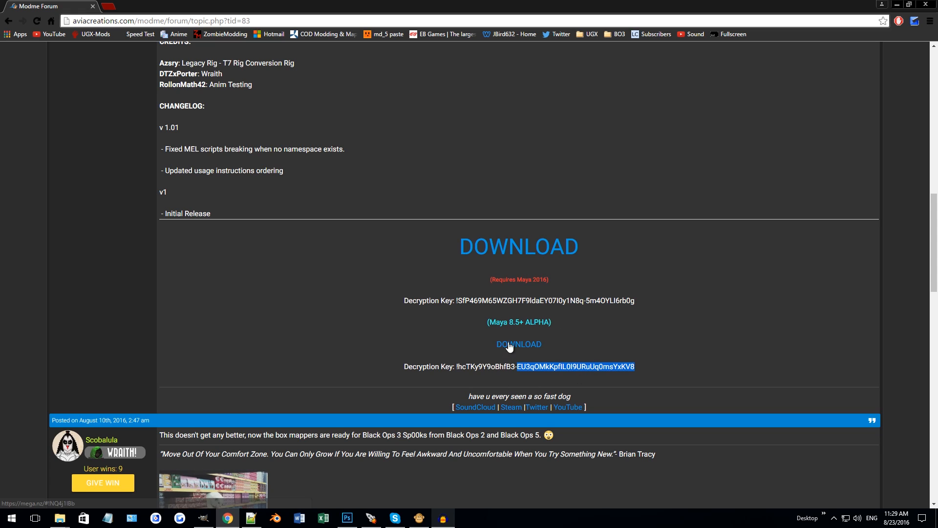
pyautogui.click(644, 339)
pyautogui.scroll(15, 643, 338)
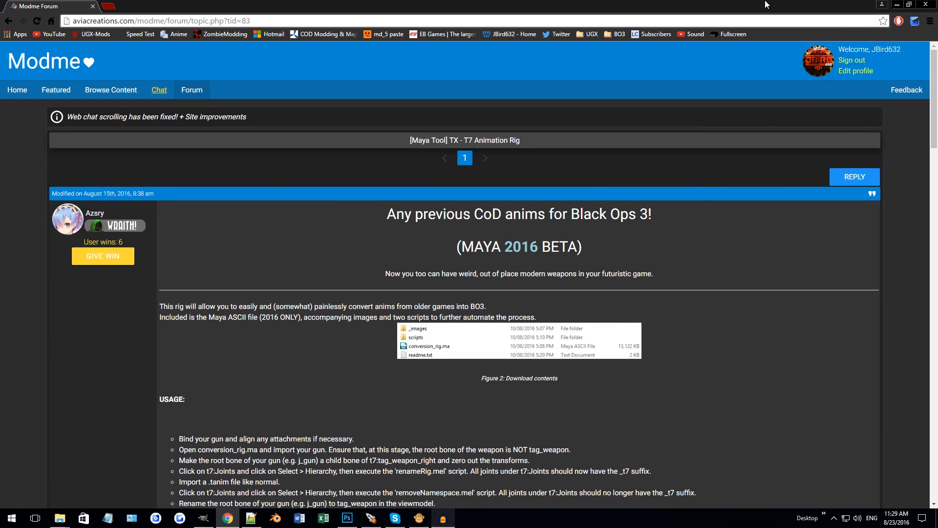
# Step: Return to the BO3 Coversion folder and examine its viewhands file, scripts folder and conversion_rig.ma
pyautogui.moveTo(714, 5); pyautogui.dragTo(937, 103)
pyautogui.click(530, 342)
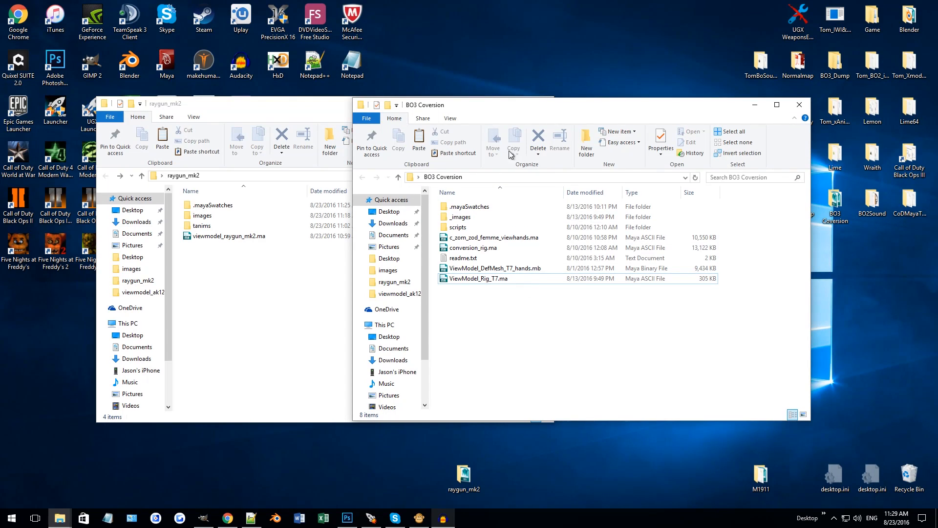
pyautogui.click(526, 238)
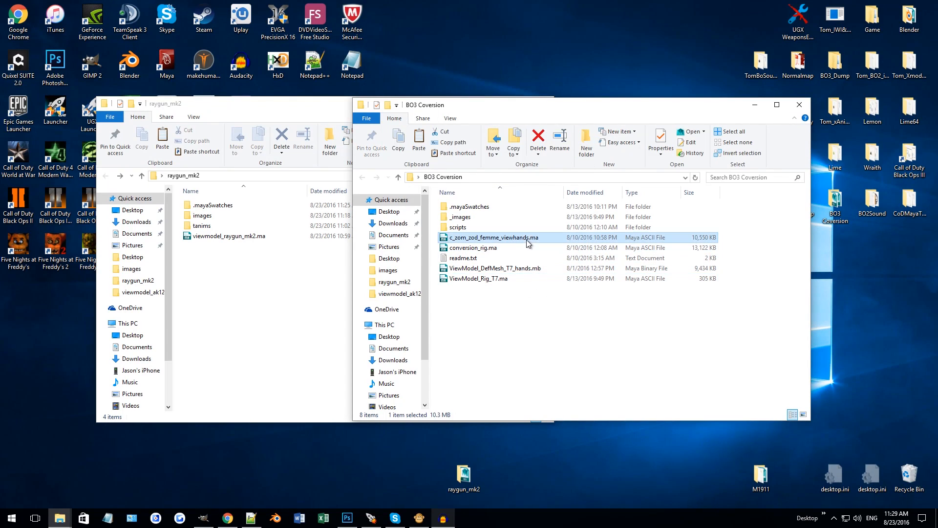
pyautogui.click(750, 349)
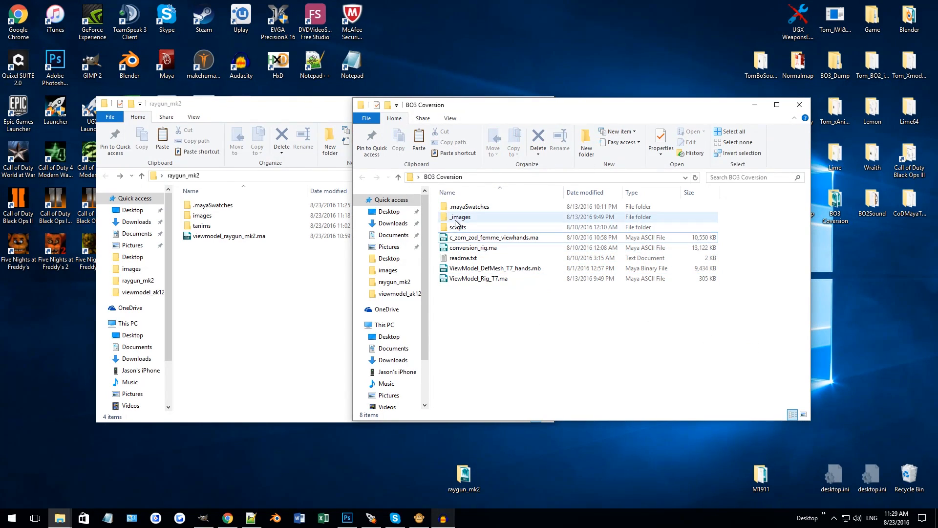
pyautogui.click(472, 227)
pyautogui.doubleClick(472, 228)
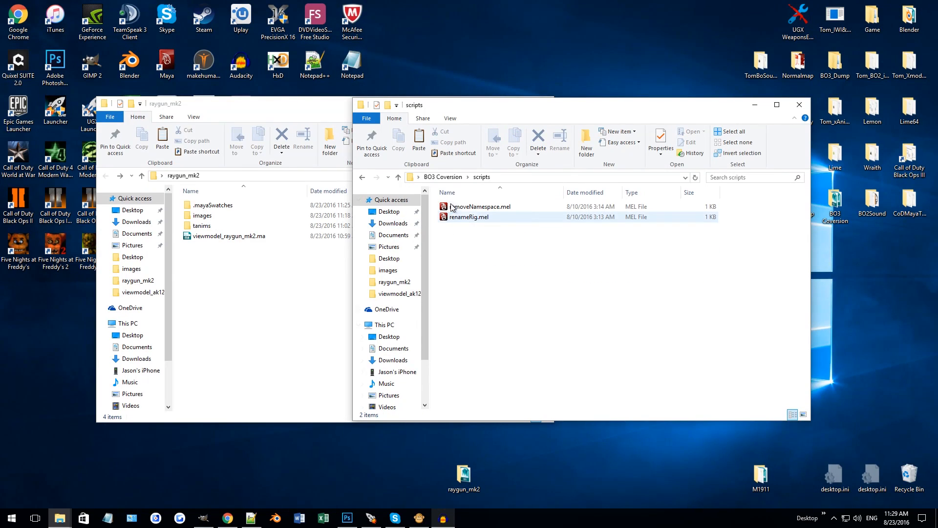
pyautogui.press('BackSpace')
pyautogui.click(537, 247)
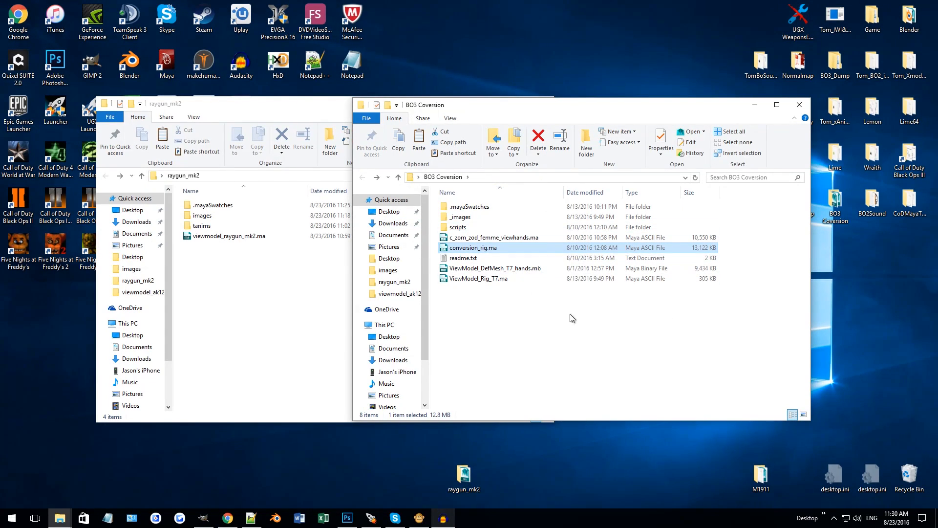
# Step: Examine viewmodel_raygun_mk2.ma and the animation files of the tanims folder in the raygun_mk2 folder
pyautogui.click(273, 290)
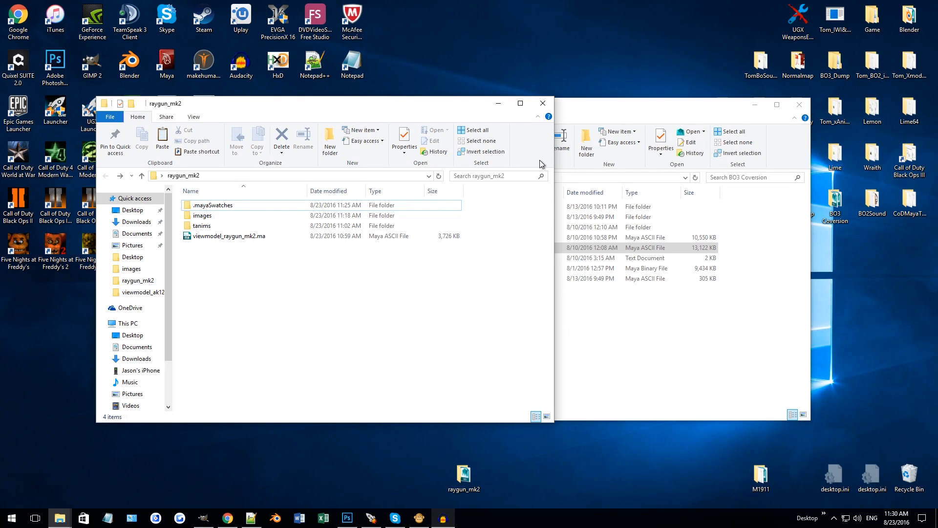
pyautogui.click(222, 239)
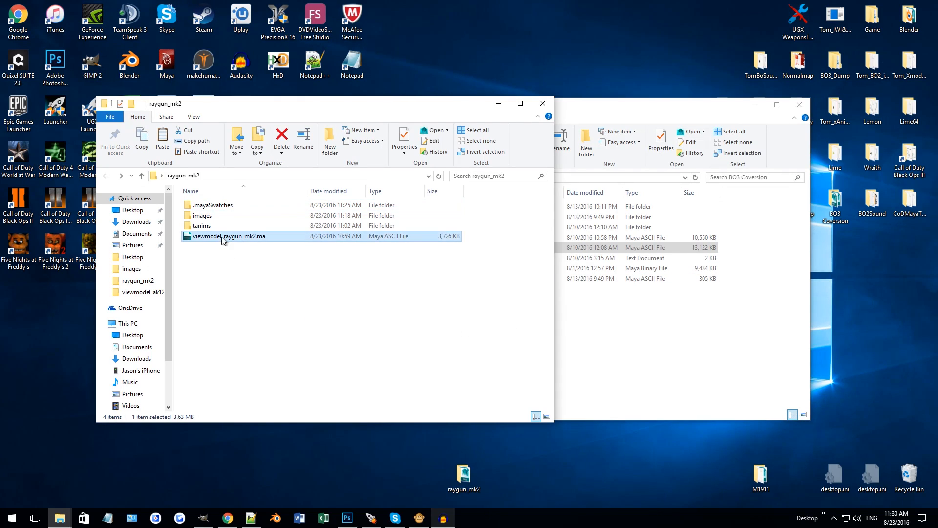
pyautogui.doubleClick(211, 226)
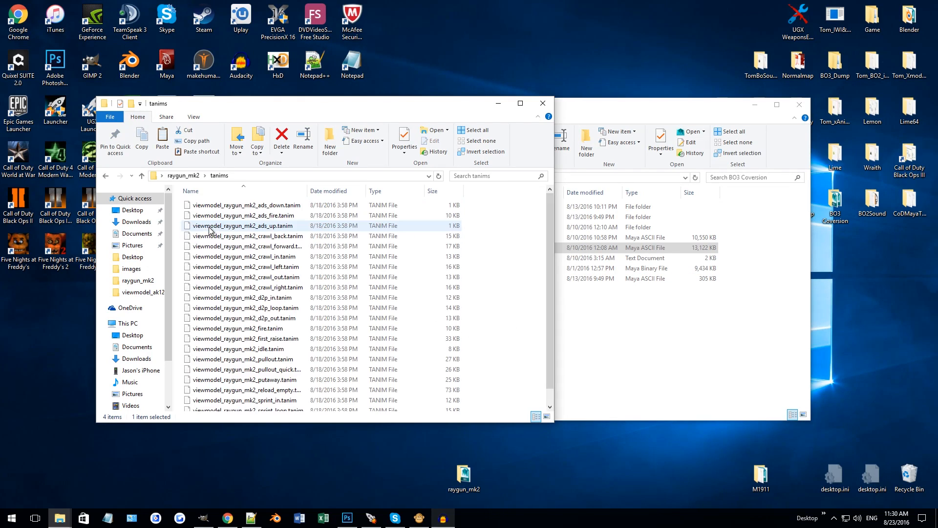
pyautogui.scroll(-2, 348, 325)
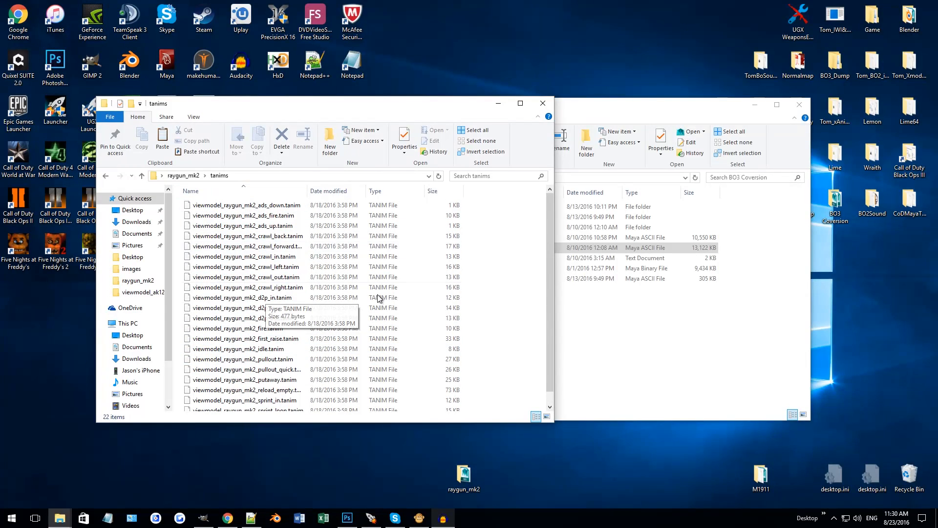
pyautogui.scroll(1, 347, 325)
pyautogui.hotkey('alt', 'Left')
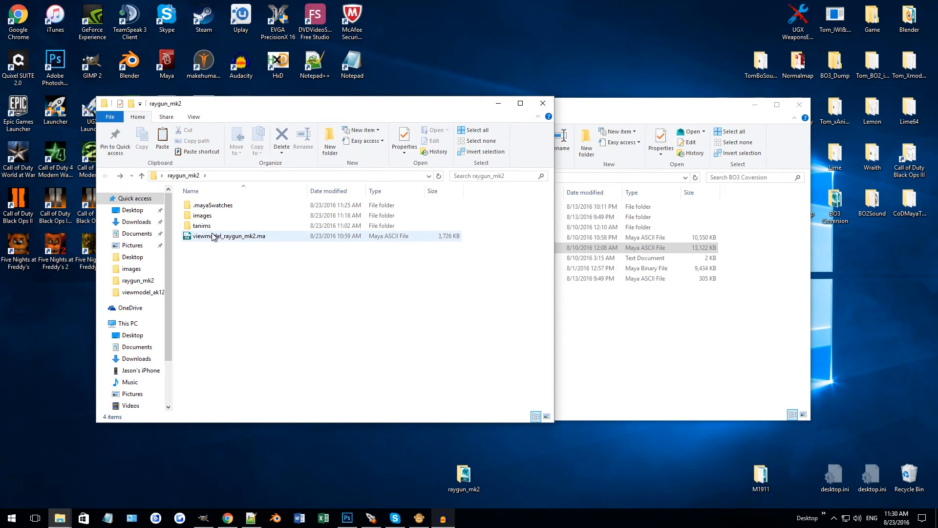
# Step: Open conversion_rig.ma from the BO3 Coversion folder in Maya and close the floating Hypergraph Hierarchy and graph windows
pyautogui.click(669, 371)
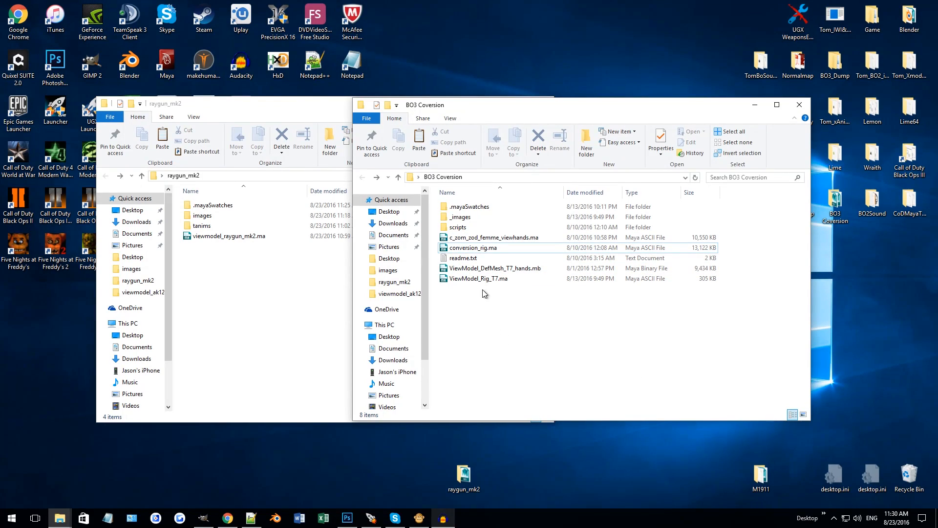
pyautogui.doubleClick(494, 248)
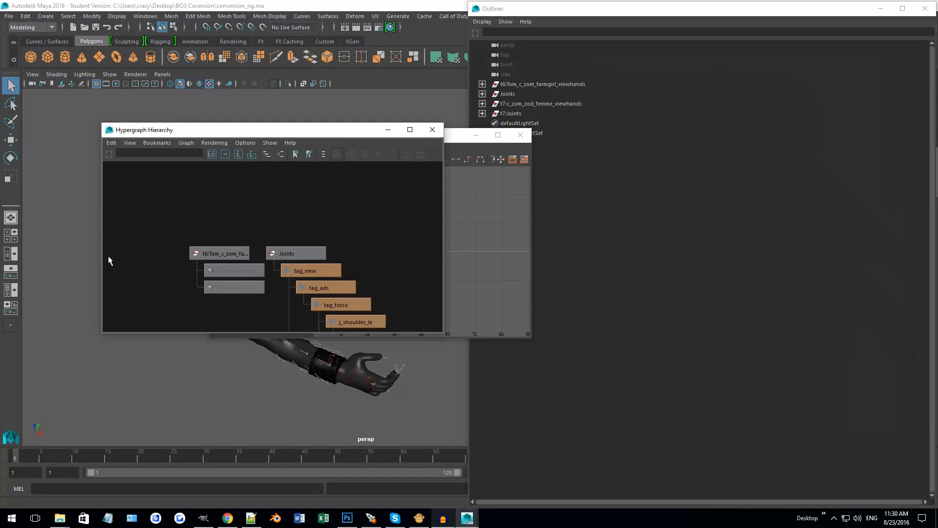
pyautogui.click(432, 130)
pyautogui.click(519, 135)
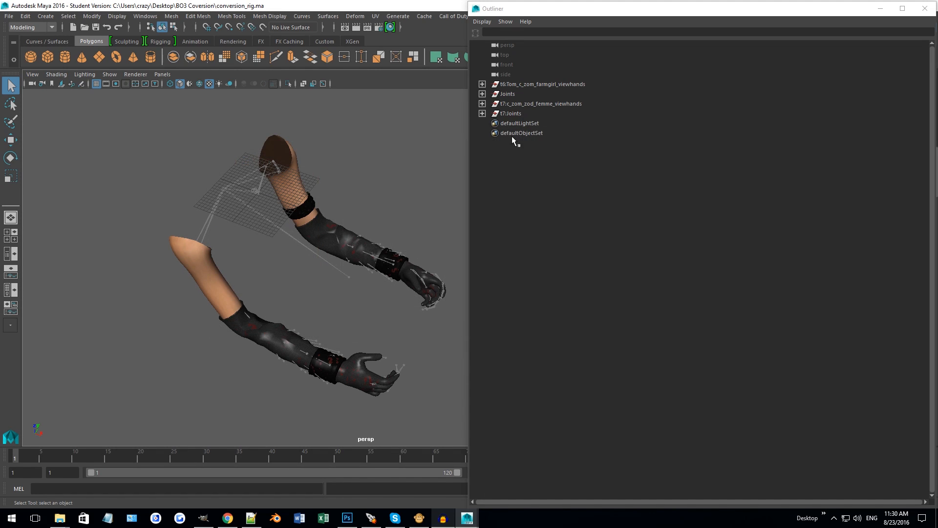
# Step: Expand the t7:Joints hierarchy in the Outliner through t7:tag_torso and t7:j_shoulder_le to the children of t7:j_elbow_le
pyautogui.click(482, 114)
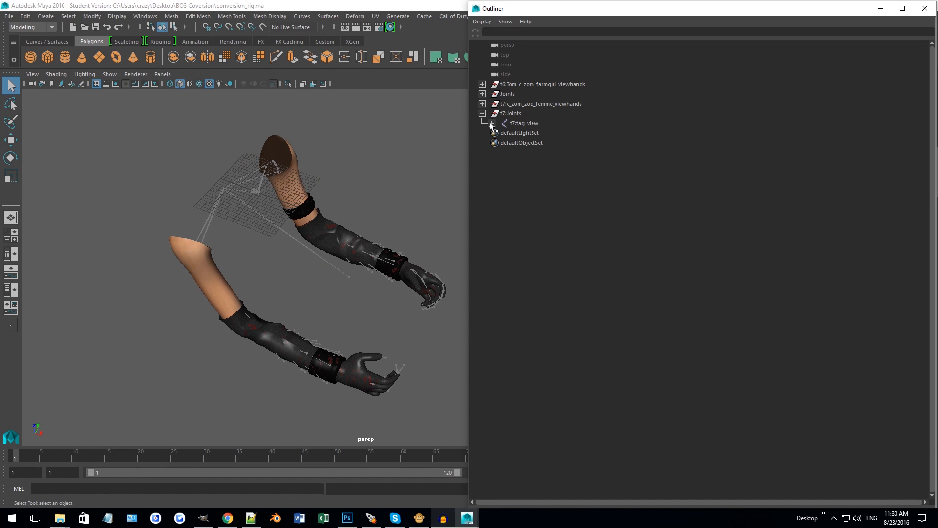
pyautogui.click(492, 123)
pyautogui.click(483, 93)
pyautogui.click(482, 94)
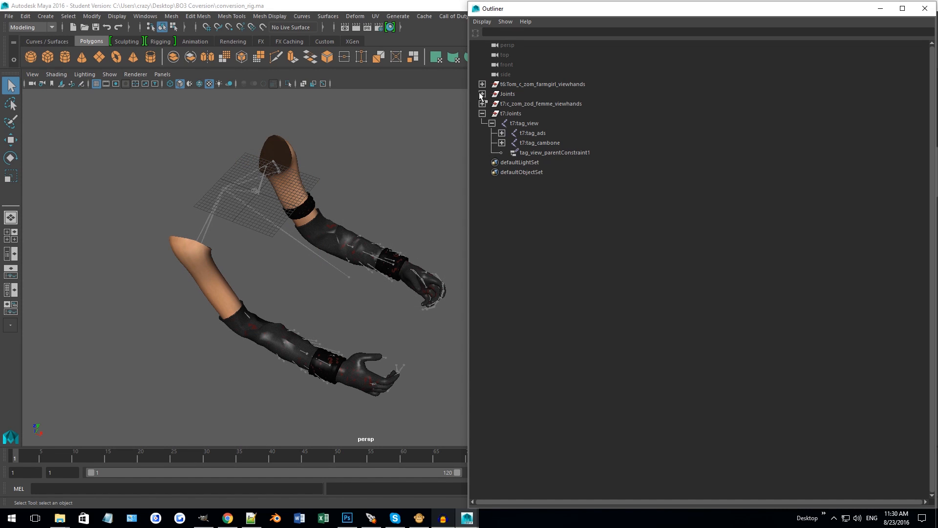
pyautogui.click(502, 143)
pyautogui.click(502, 133)
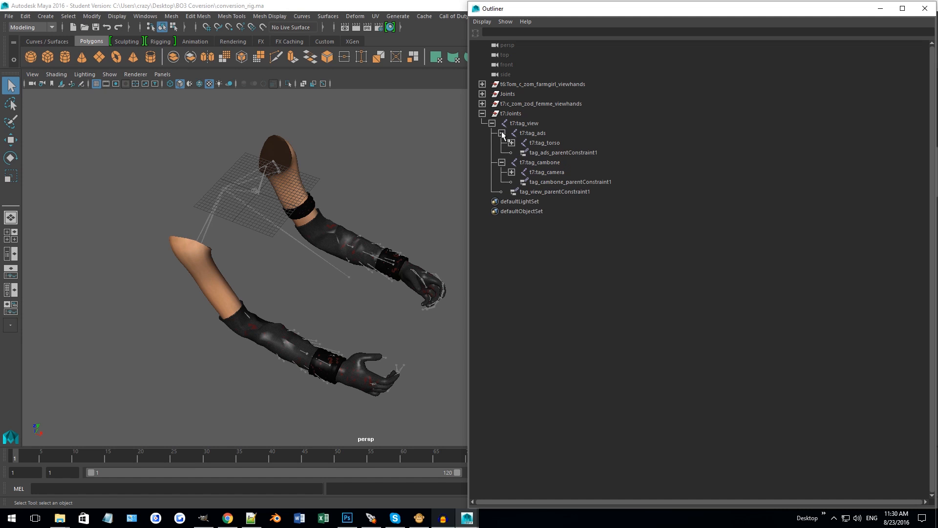
pyautogui.click(511, 143)
pyautogui.click(521, 152)
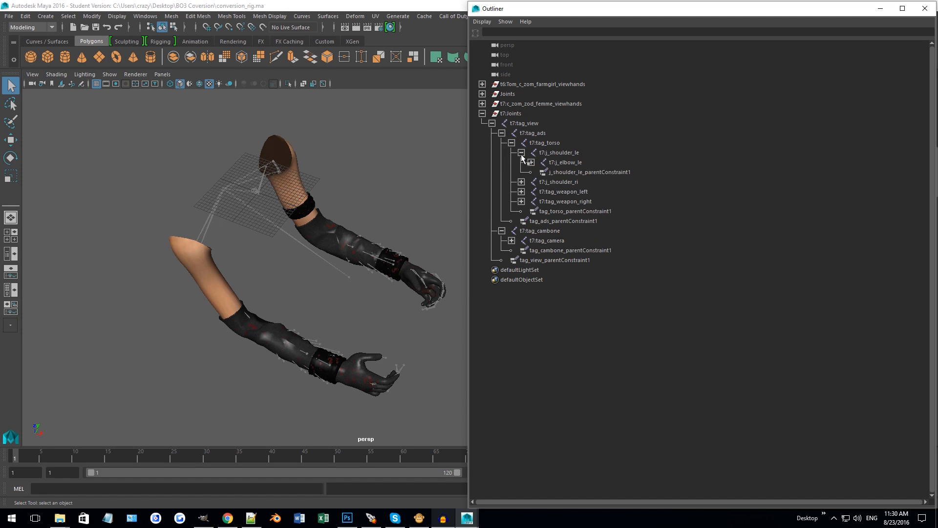
pyautogui.click(531, 163)
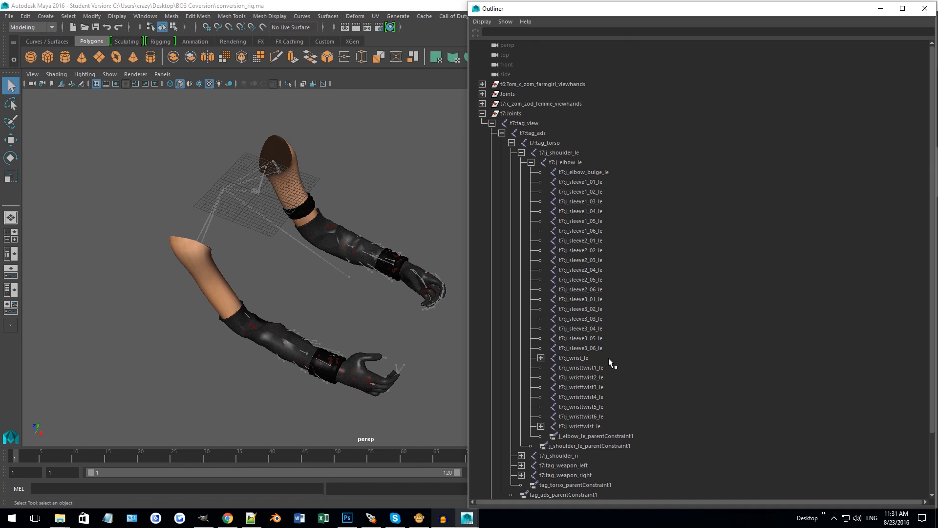
# Step: Examine the wrist twist joint t7:j_wristtwist2_le, collapse the t7:Joints hierarchy and inspect both arms of the rig
pyautogui.click(593, 357)
pyautogui.click(598, 377)
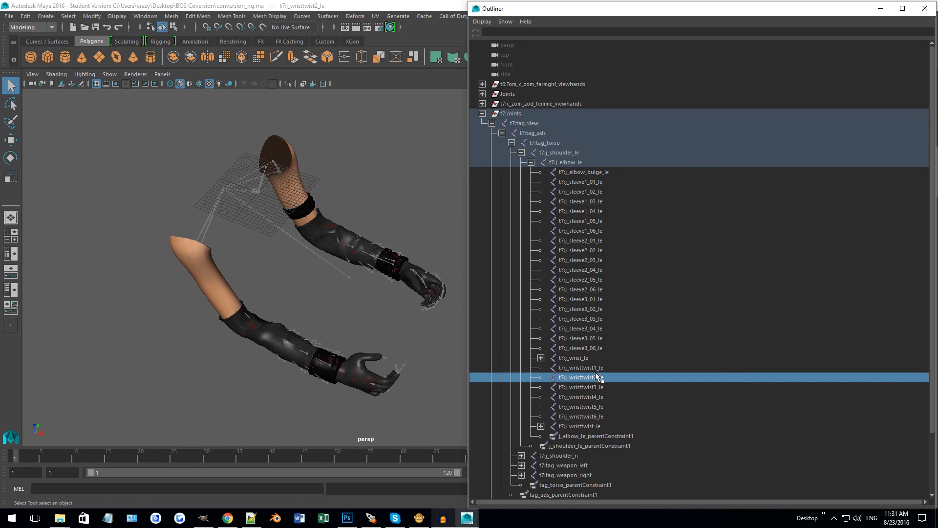
pyautogui.press('w')
pyautogui.moveTo(389, 268); pyautogui.dragTo(496, 157)
pyautogui.click(348, 275)
pyautogui.click(481, 113)
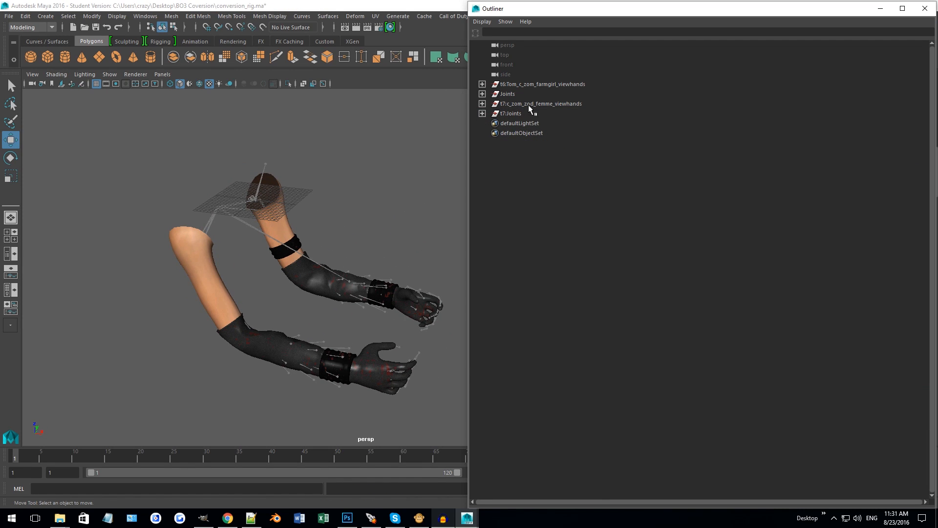
pyautogui.moveTo(632, 13)
pyautogui.mouseDown()
pyautogui.moveTo(619, 8)
pyautogui.moveTo(630, 2)
pyautogui.moveTo(632, 10)
pyautogui.mouseUp()
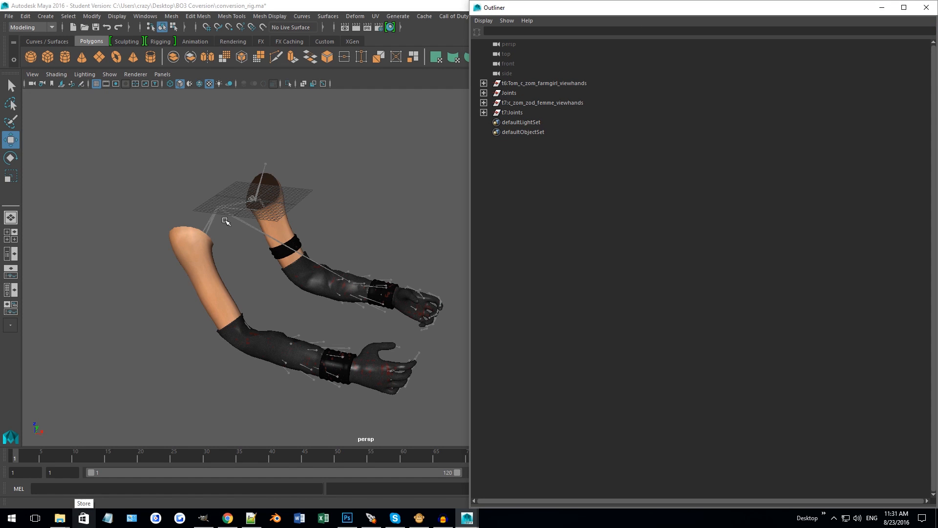
pyautogui.keyDown('alt'); pyautogui.moveTo(351, 167); pyautogui.dragTo(293, 324); pyautogui.keyUp('alt')
pyautogui.scroll(3, 293, 325)
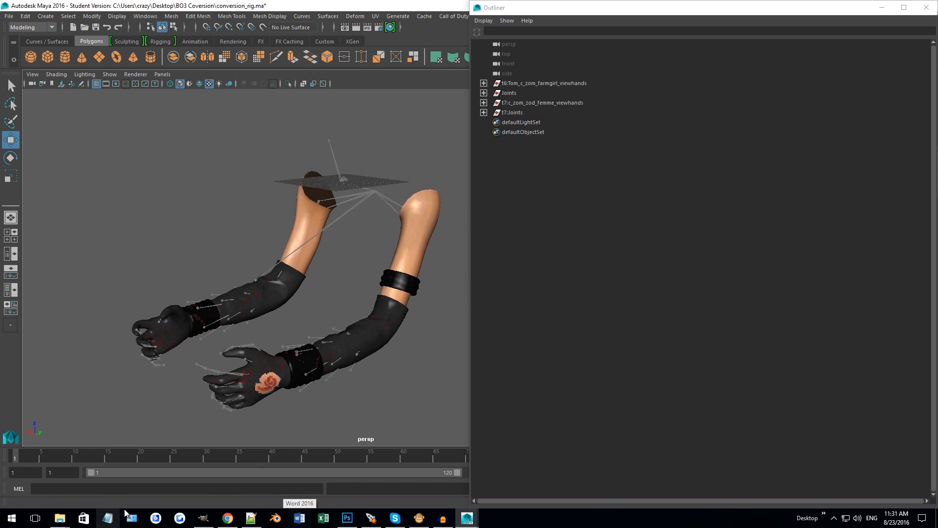
# Step: Open viewmodel_raygun_mk2.ma from the raygun_mk2 folder in a second Maya session
pyautogui.moveTo(76, 509)
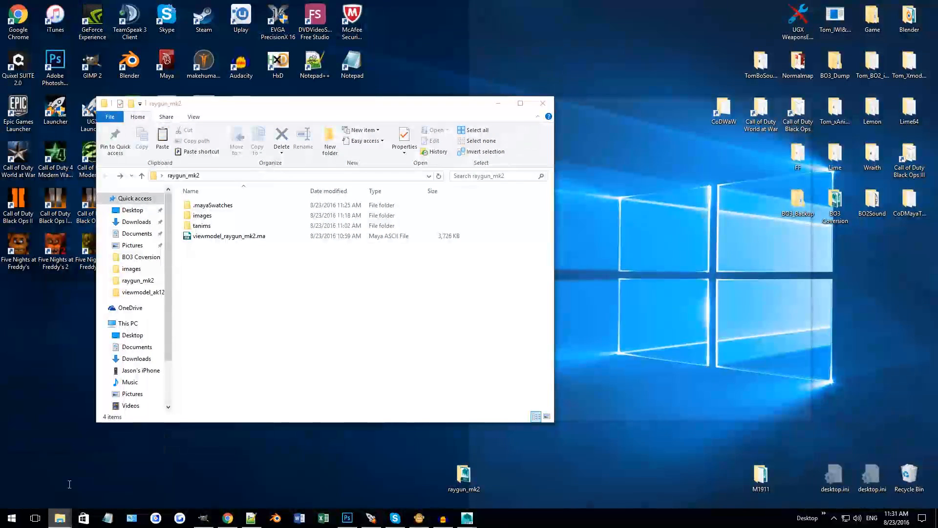
pyautogui.click(66, 485)
pyautogui.click(235, 238)
pyautogui.moveTo(253, 273); pyautogui.dragTo(256, 261)
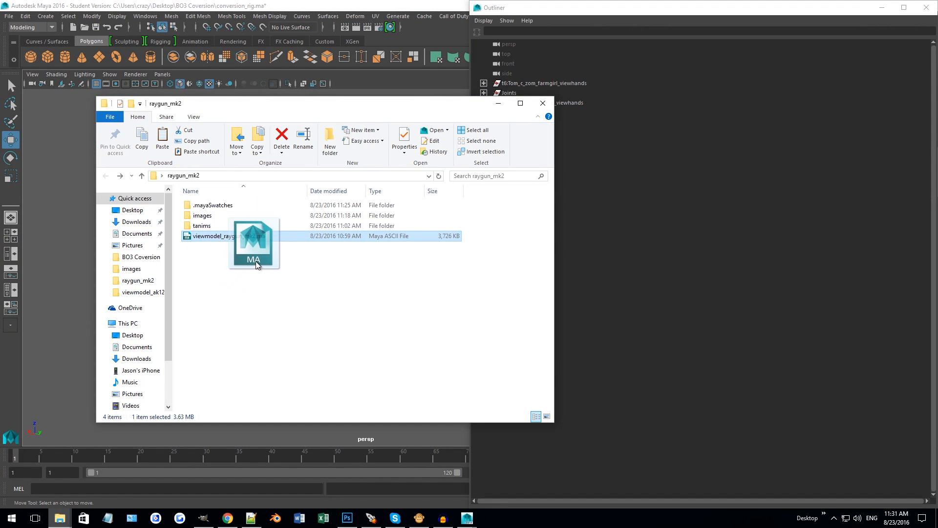
pyautogui.doubleClick(259, 234)
pyautogui.moveTo(180, 519)
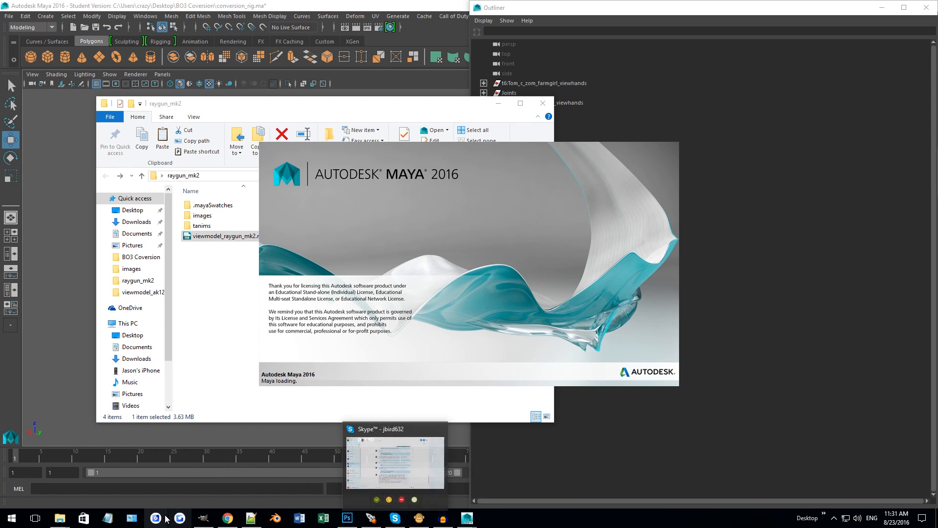
pyautogui.moveTo(59, 518)
pyautogui.moveTo(124, 479)
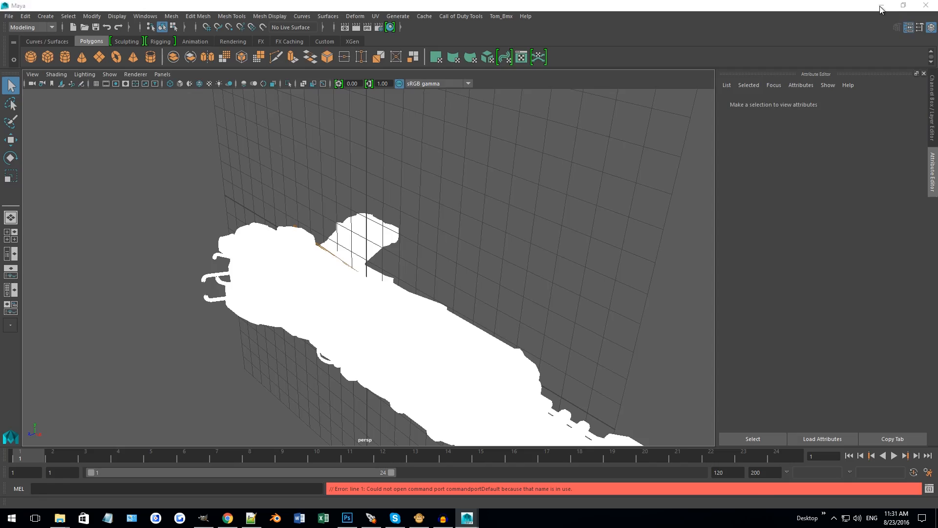
# Step: Minimize Maya, open Lime's exported t6_wpn_zmb_raygun2_view folder and select the LOD_0_BIND MEL file
pyautogui.click(880, 7)
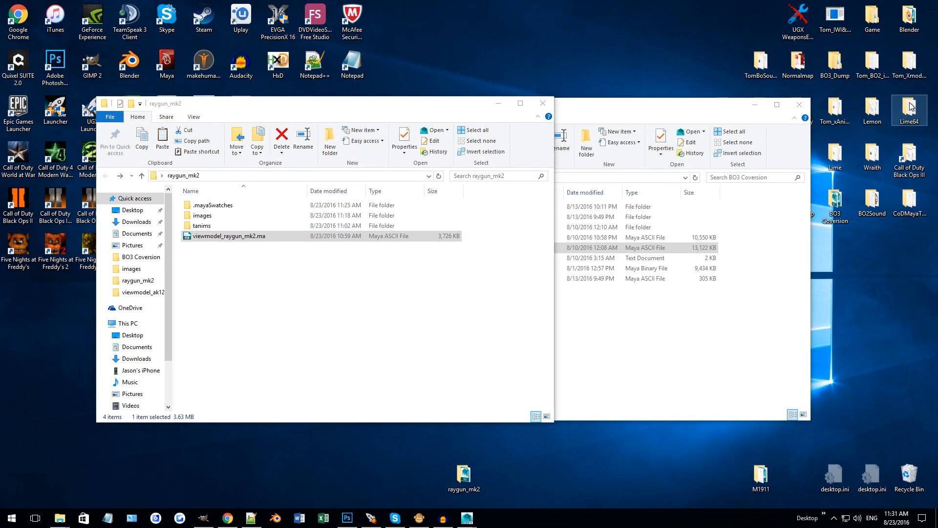
pyautogui.doubleClick(835, 156)
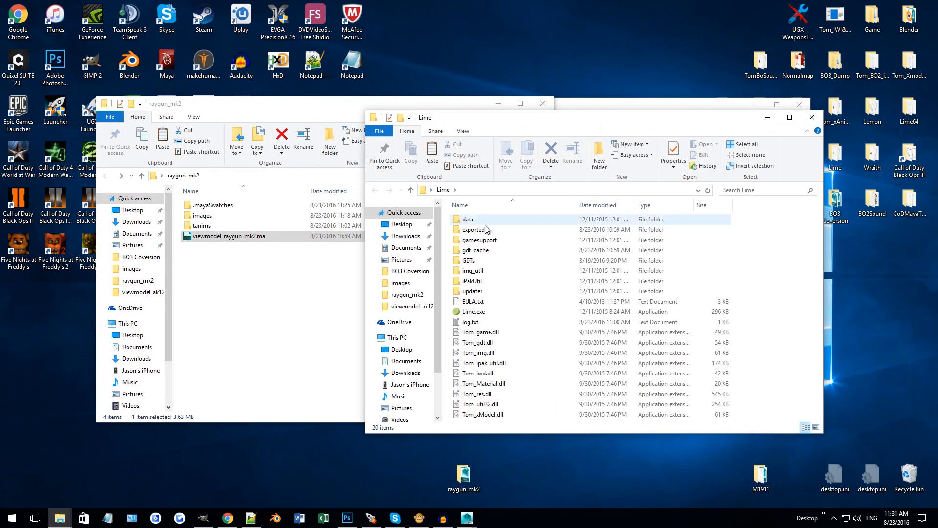
pyautogui.doubleClick(486, 229)
pyautogui.doubleClick(512, 230)
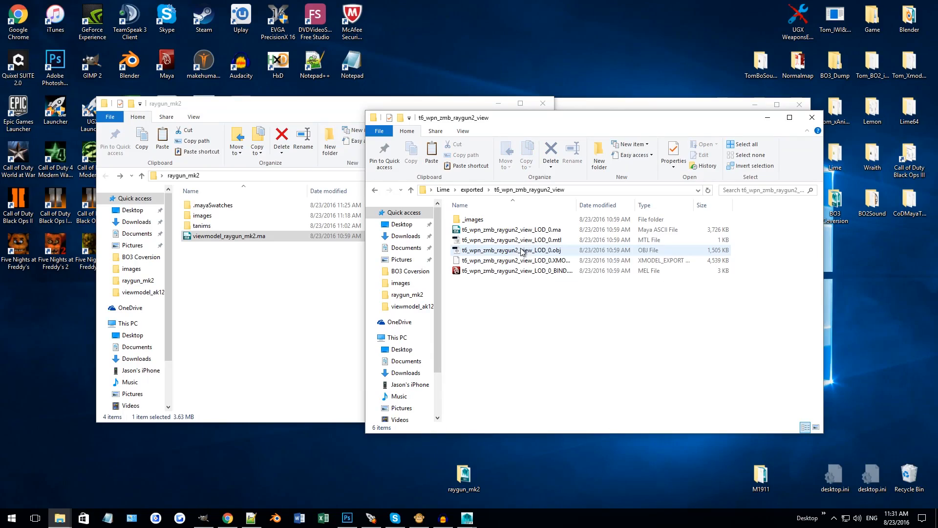
pyautogui.click(542, 271)
# Step: Run the t6_wpn_zmb_raygun2_view_LOD_0_BIND MEL script in the viewmodel_raygun_mk2.ma scene to bind the weapon to its joints
pyautogui.moveTo(467, 517)
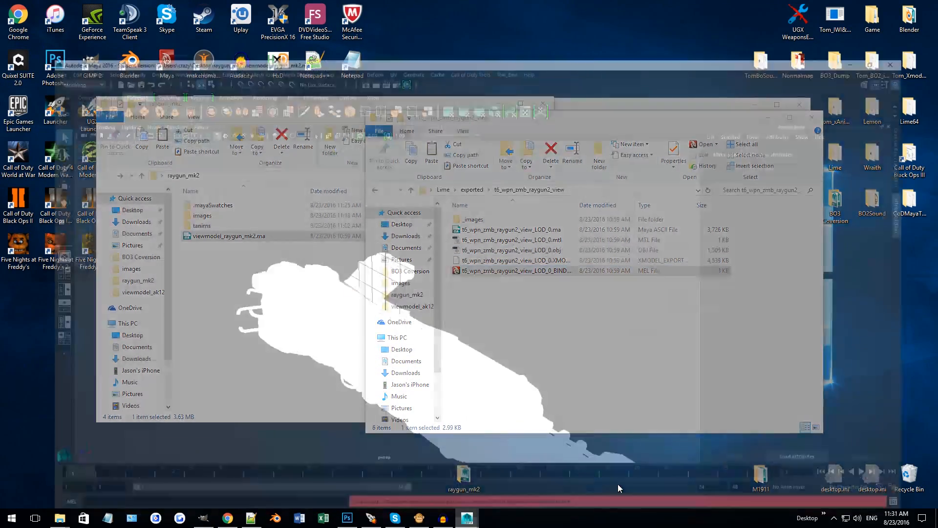
pyautogui.click(618, 484)
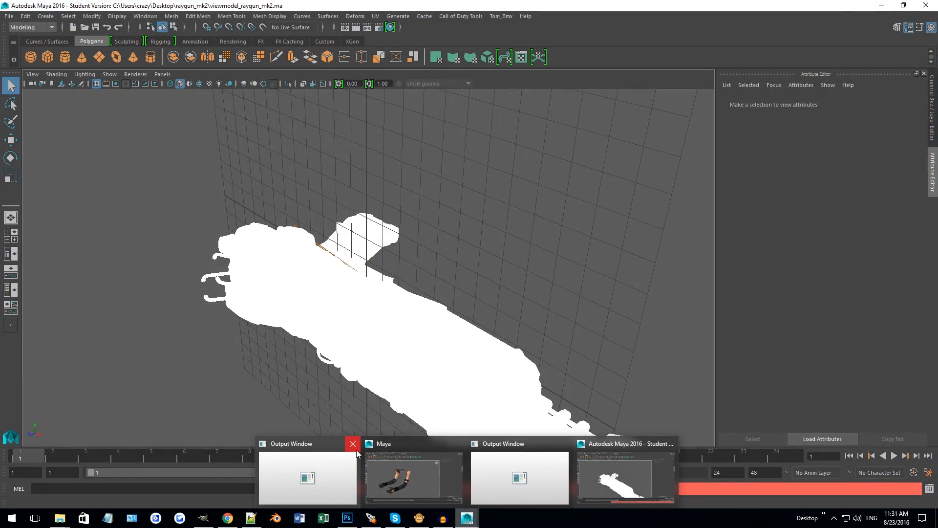
pyautogui.click(352, 444)
pyautogui.click(510, 443)
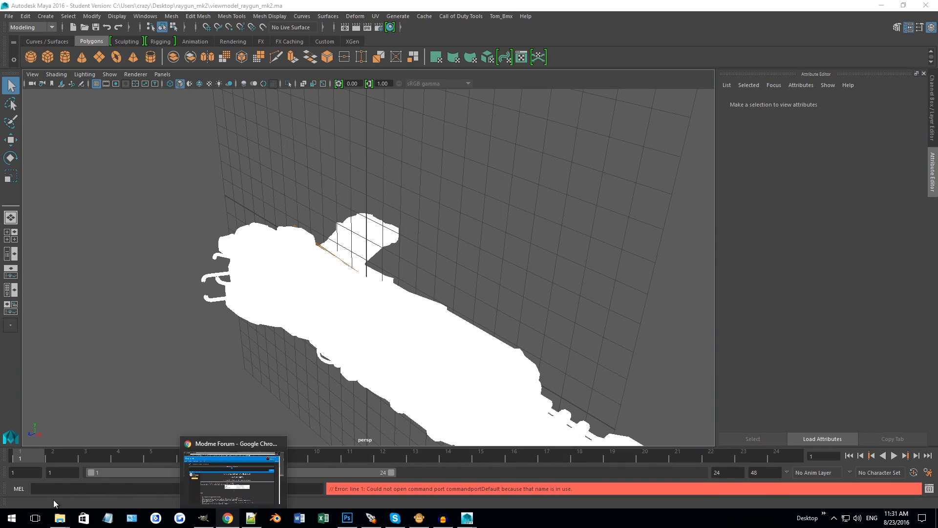
pyautogui.click(228, 441)
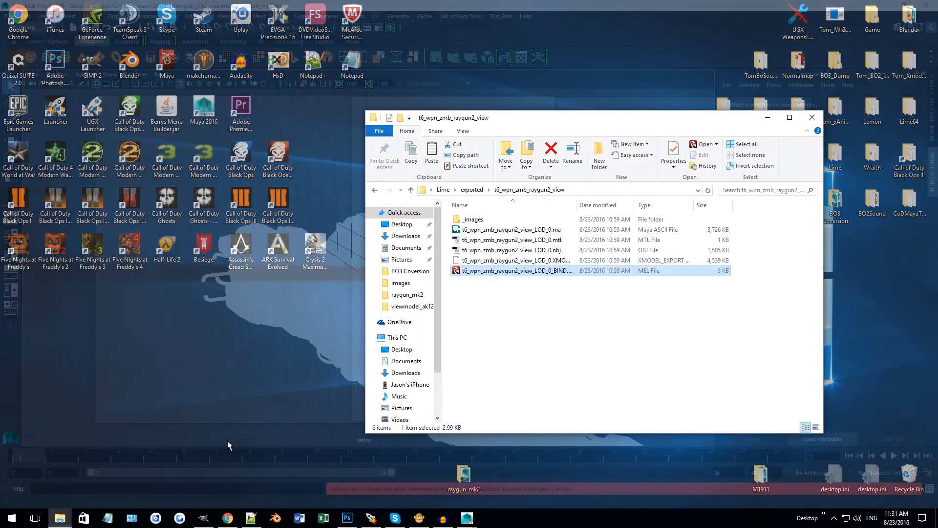
pyautogui.click(247, 207)
# Step: Display the raygun model shaded, show the Outliner beside the perspective view and select the Joints group
pyautogui.moveTo(408, 257)
pyautogui.keyDown('alt'); pyautogui.mouseDown()
pyautogui.moveTo(433, 236)
pyautogui.moveTo(438, 286)
pyautogui.moveTo(425, 290)
pyautogui.mouseUp(); pyautogui.keyUp('alt')
pyautogui.press('5')
pyautogui.click(11, 254)
pyautogui.click(59, 146)
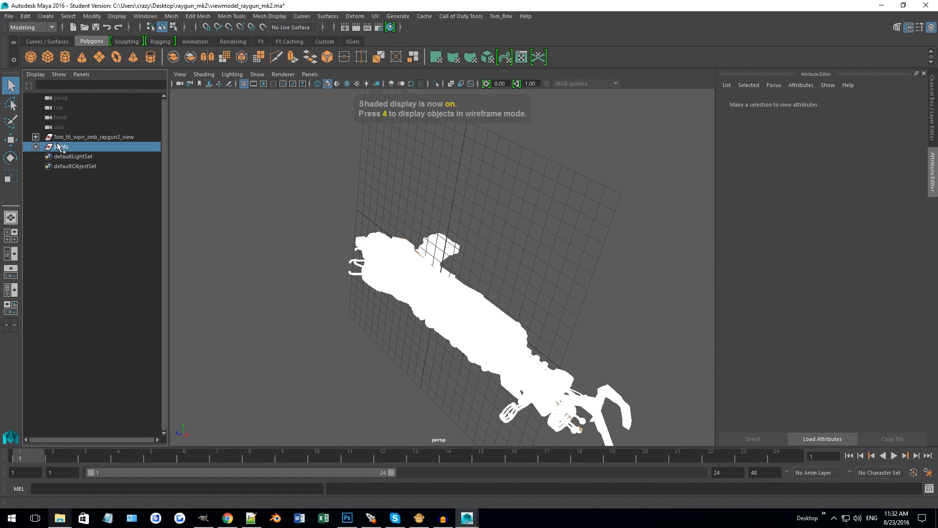
# Step: Review the BIND MEL file in the t6_wpn_zmb_raygun2_view folder and return to the raygun scene with nothing selected
pyautogui.moveTo(60, 517)
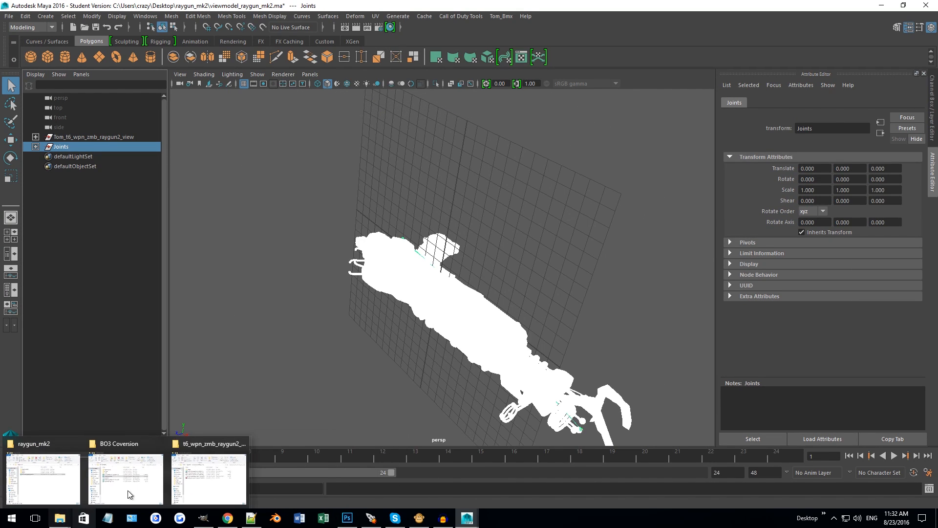
pyautogui.click(213, 480)
pyautogui.click(522, 270)
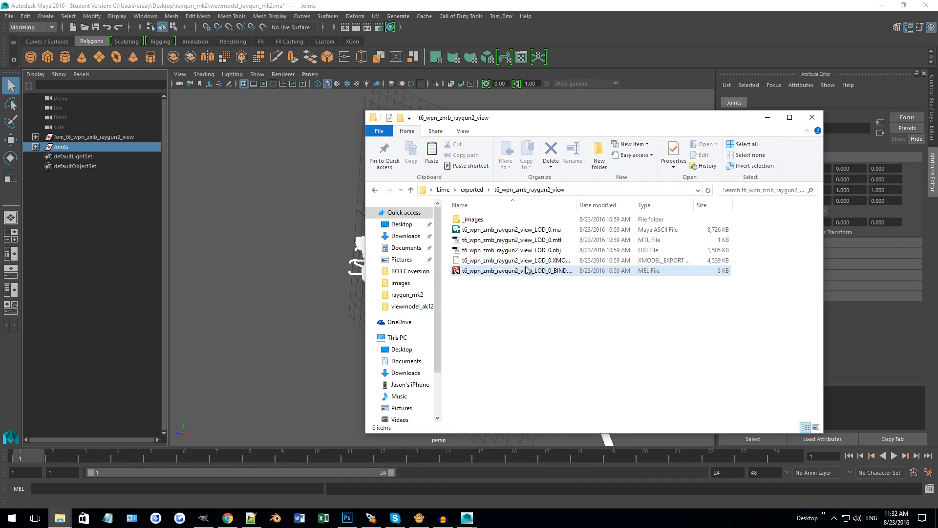
pyautogui.click(282, 168)
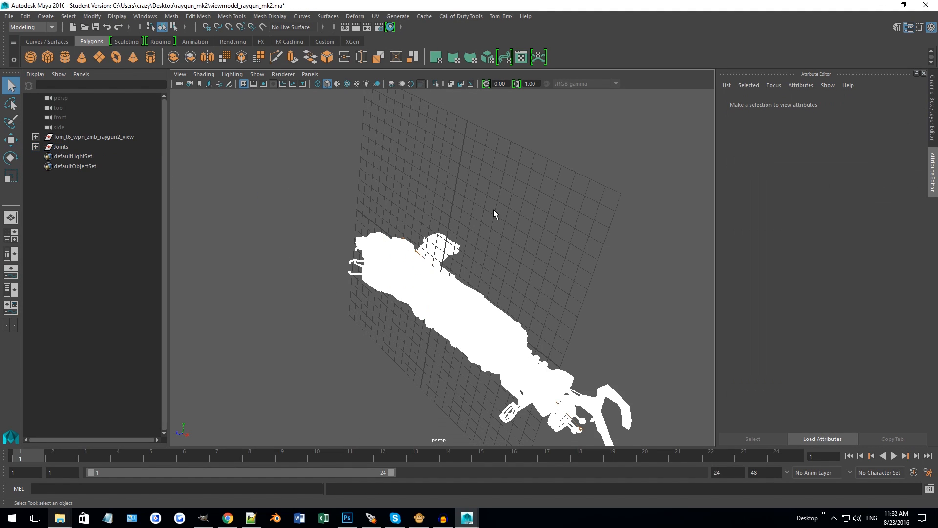
# Step: Expand the Joints group, test the weapon binding by moving j_gun, and undo the move
pyautogui.click(35, 147)
pyautogui.click(71, 156)
pyautogui.press('w')
pyautogui.scroll(-3, 435, 271)
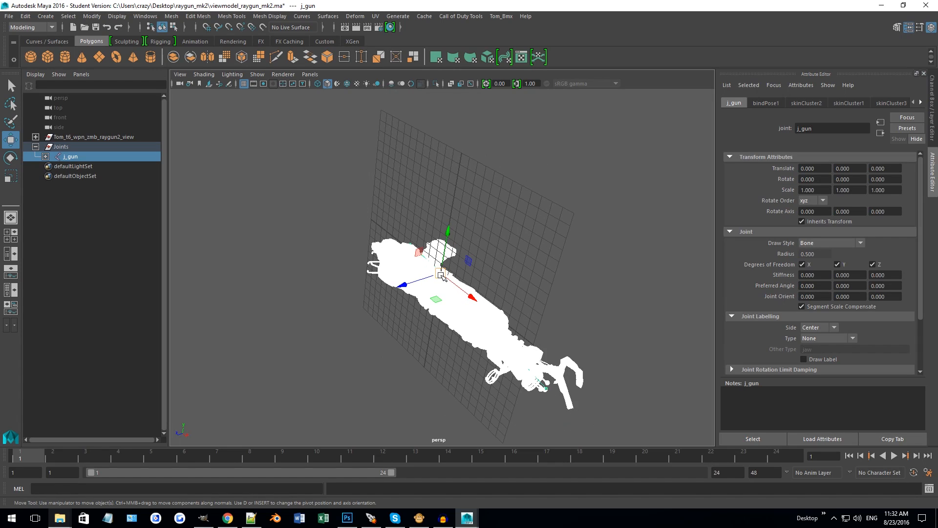
pyautogui.moveTo(410, 185); pyautogui.dragTo(270, 155, button='middle')
pyautogui.hotkey('ctrl', 'z')
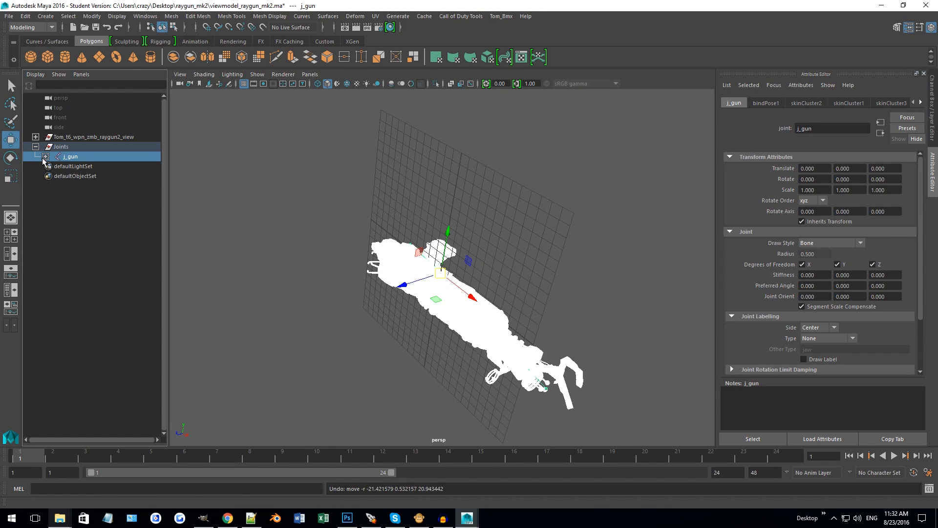
# Step: Expand j_gun, test the binding of its j_bolt joint by moving it, undo the move and clear the selection
pyautogui.click(46, 157)
pyautogui.click(81, 166)
pyautogui.moveTo(413, 250); pyautogui.dragTo(496, 244)
pyautogui.hotkey('ctrl', 'z')
pyautogui.click(523, 193)
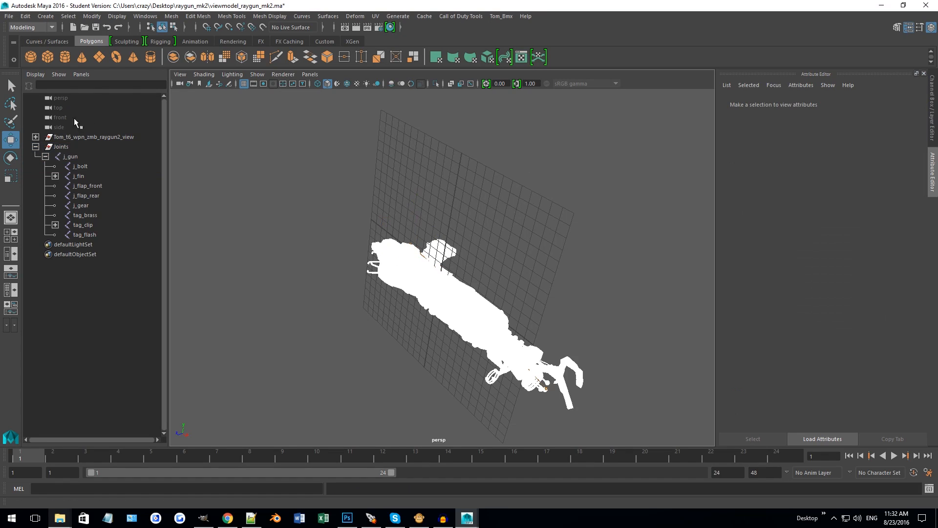
# Step: Save viewmodel_raygun_mk2.ma, accepting the student version notice, and close the t6_wpn_zmb_raygun2_view folder window
pyautogui.click(11, 16)
pyautogui.click(27, 56)
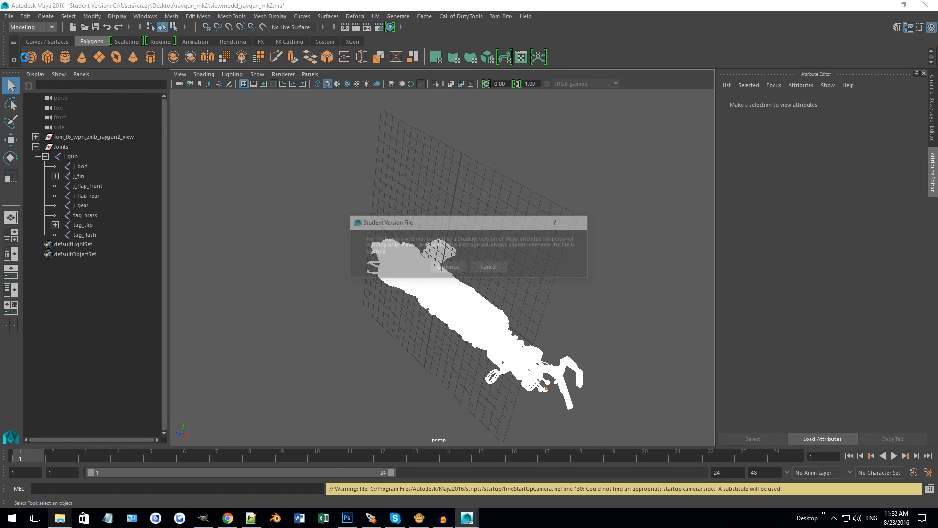
pyautogui.click(447, 267)
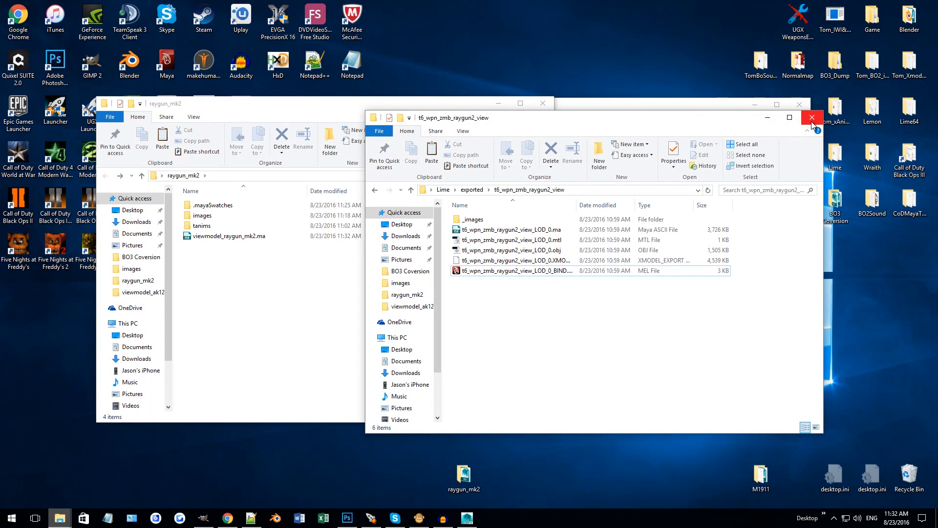
pyautogui.click(812, 118)
# Step: Import viewmodel_raygun_mk2.ma from the raygun_mk2 folder into the open conversion_rig.ma scene
pyautogui.click(239, 237)
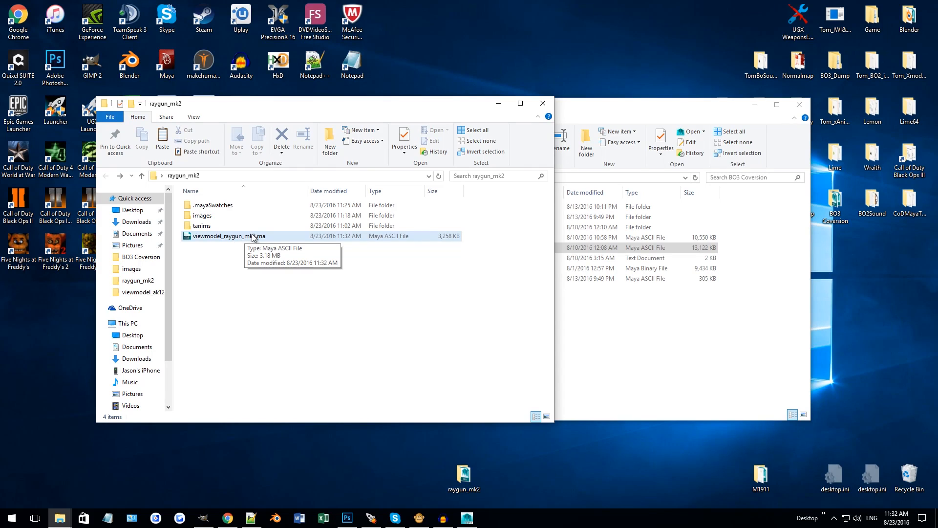
pyautogui.moveTo(397, 520)
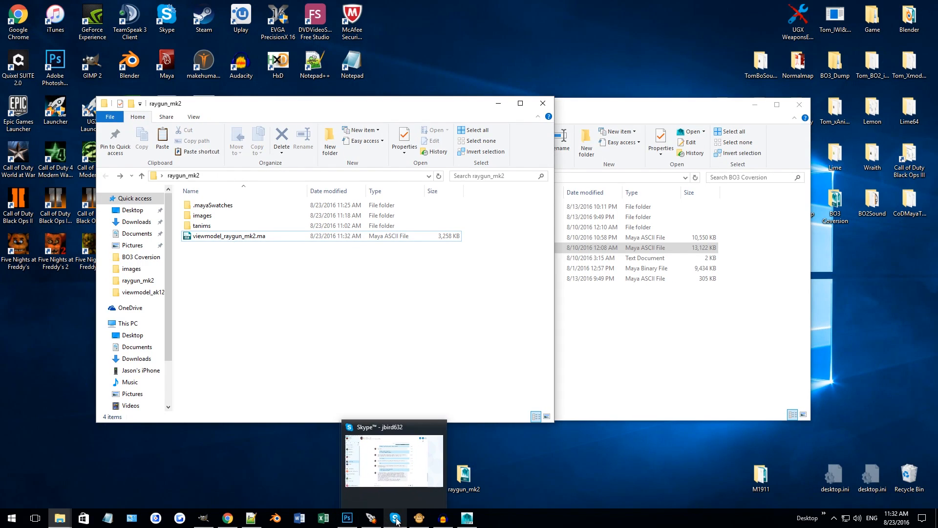
pyautogui.click(467, 518)
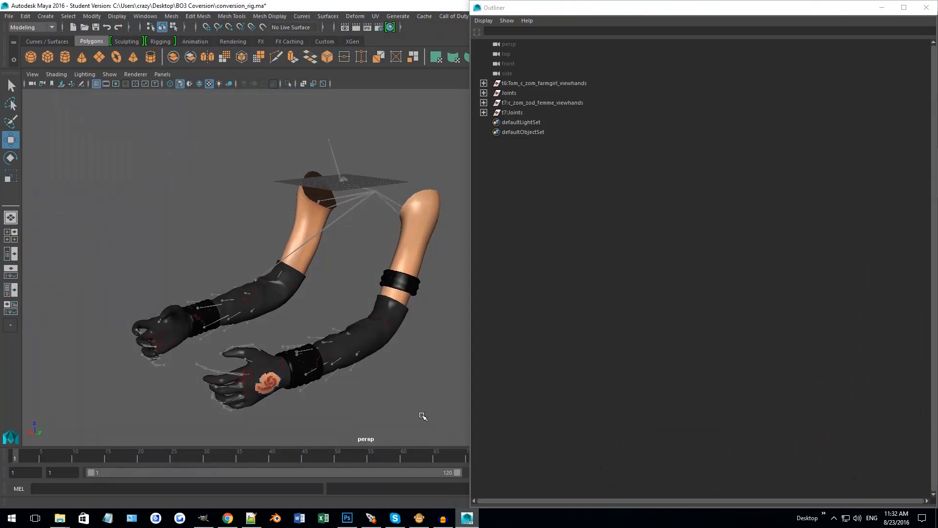
pyautogui.click(60, 517)
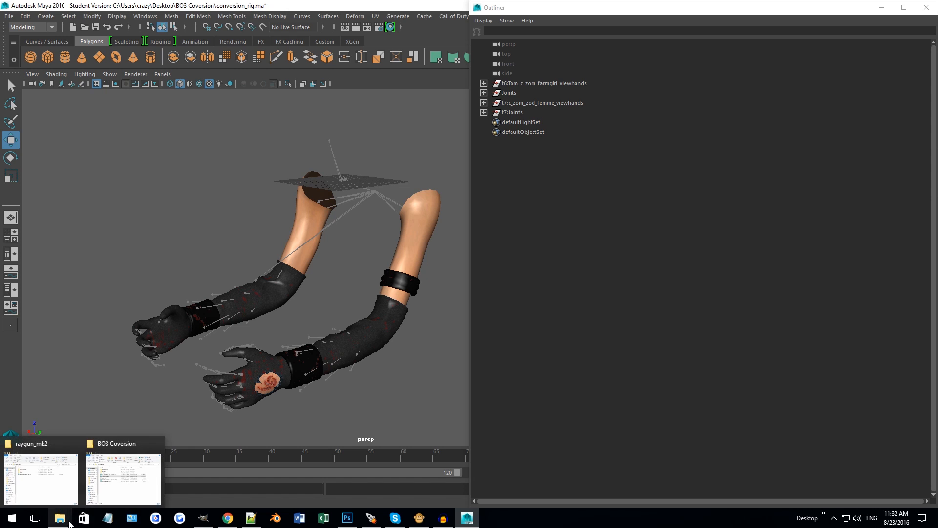
pyautogui.click(40, 477)
pyautogui.moveTo(234, 237); pyautogui.dragTo(39, 251)
pyautogui.click(40, 249)
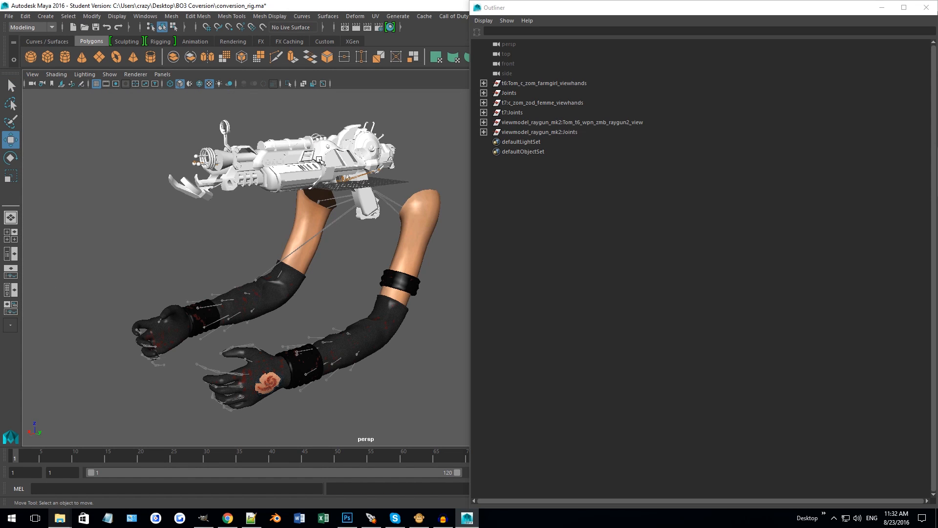
# Step: Inspect the imported raygun with the arms, and arrange a single perspective view with the floating Outliner window
pyautogui.keyDown('alt'); pyautogui.moveTo(367, 180); pyautogui.dragTo(270, 275); pyautogui.keyUp('alt')
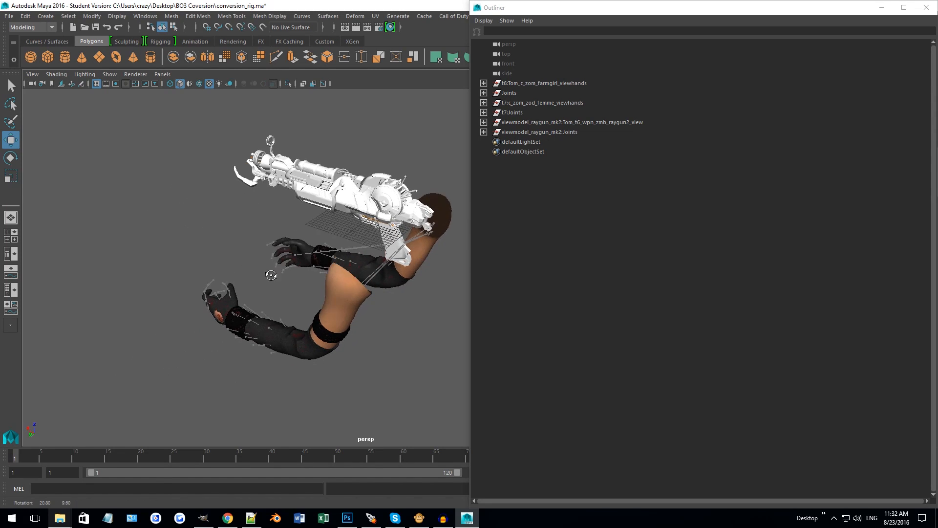
pyautogui.click(10, 253)
pyautogui.moveTo(530, 10); pyautogui.dragTo(937, 55)
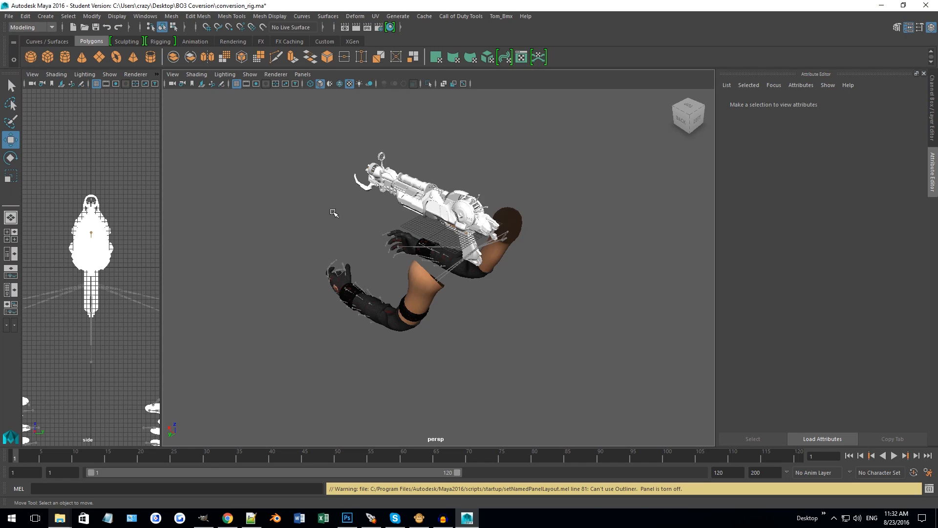
pyautogui.click(10, 217)
pyautogui.keyDown('alt'); pyautogui.moveTo(41, 218); pyautogui.dragTo(63, 255); pyautogui.keyUp('alt')
pyautogui.click(10, 268)
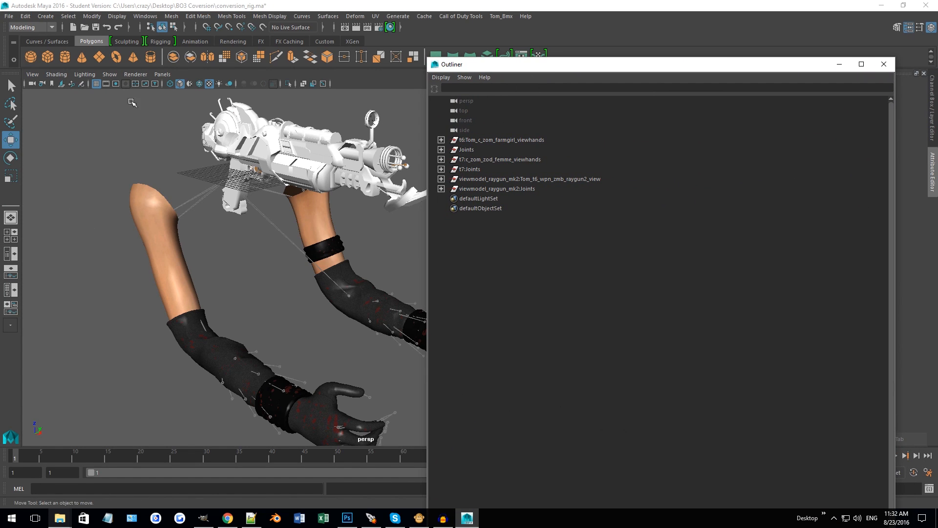
pyautogui.click(93, 16)
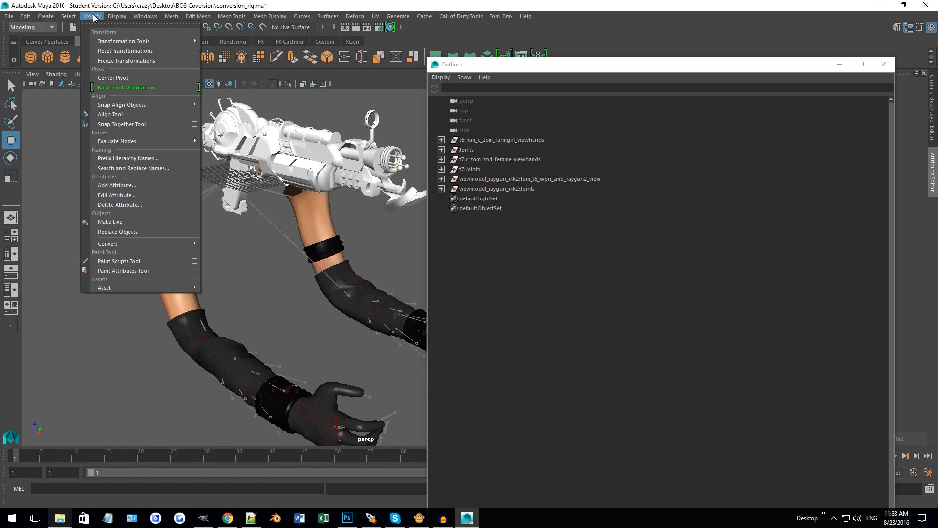
pyautogui.moveTo(108, 20)
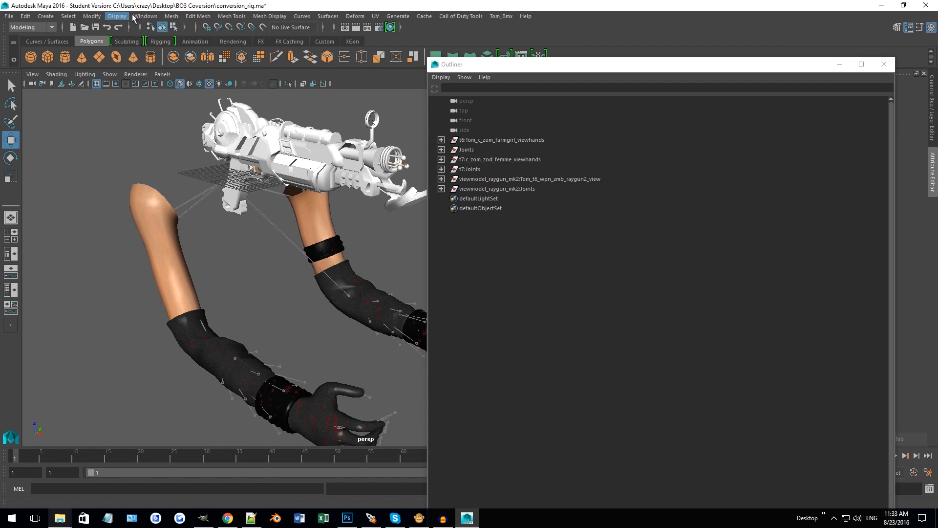
pyautogui.moveTo(141, 18)
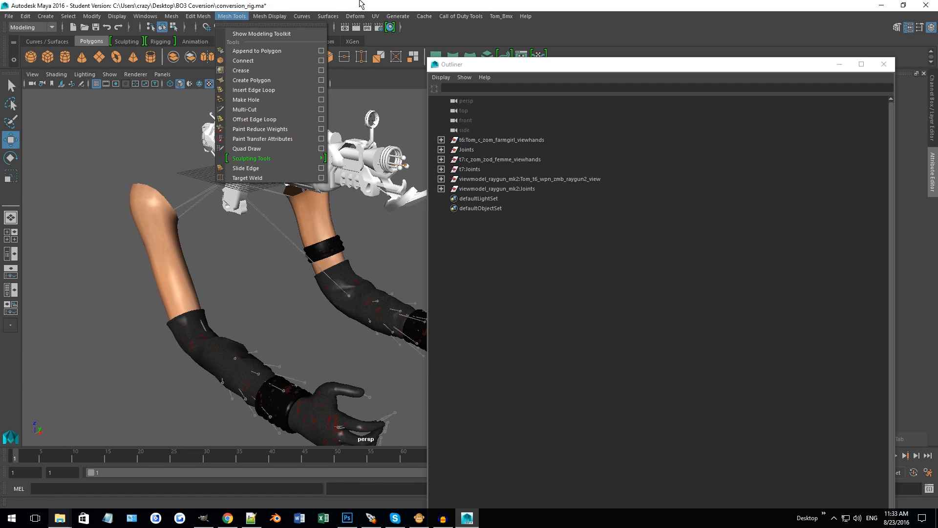
# Step: Expand the Joints hierarchy down to tag_torso, examine its weapon tags, and collapse the group again
pyautogui.click(530, 69)
pyautogui.moveTo(530, 68); pyautogui.dragTo(555, 27)
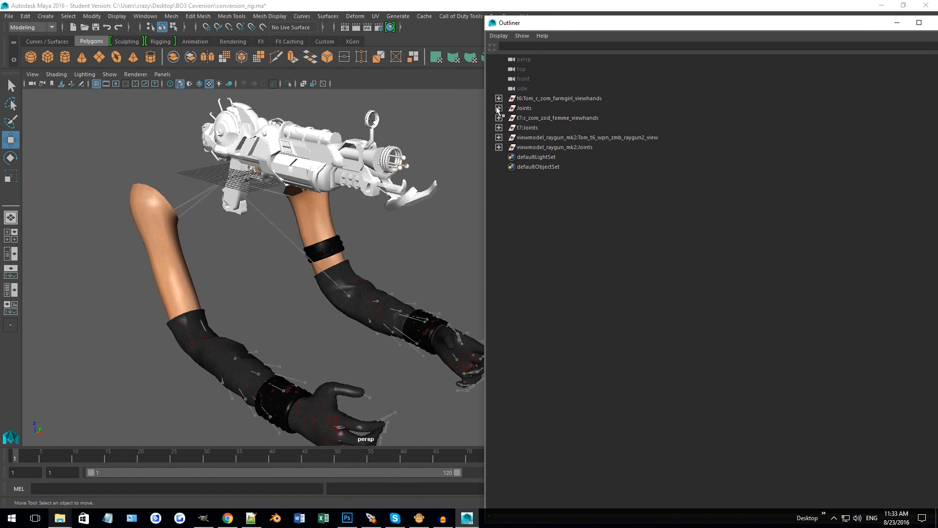
pyautogui.click(498, 108)
pyautogui.click(508, 118)
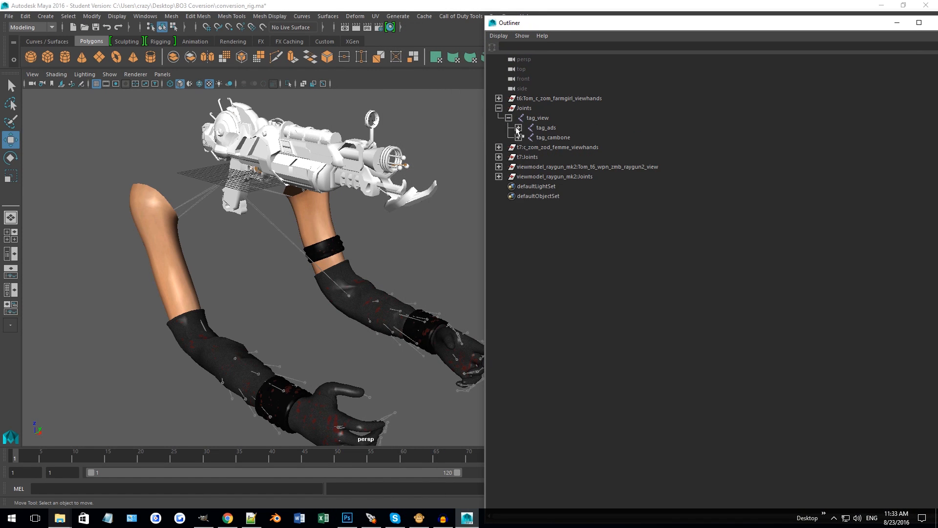
pyautogui.click(518, 128)
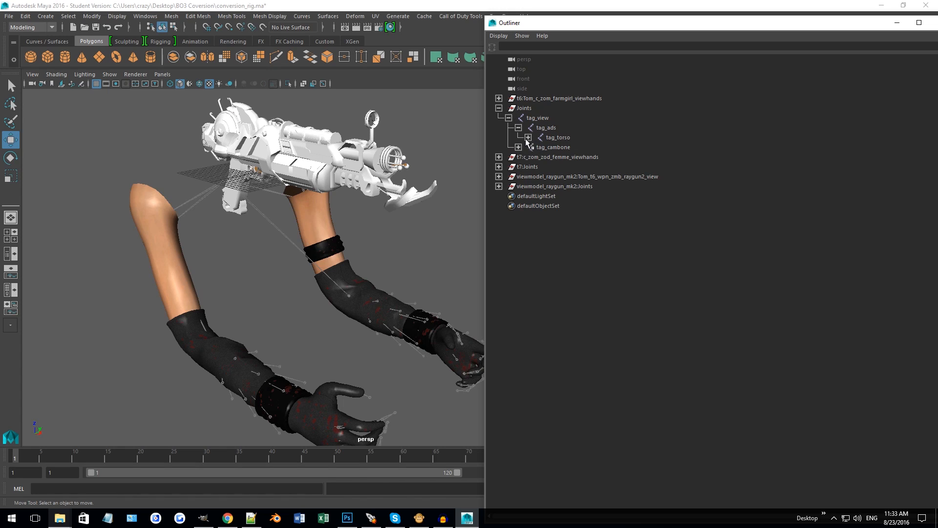
pyautogui.click(528, 137)
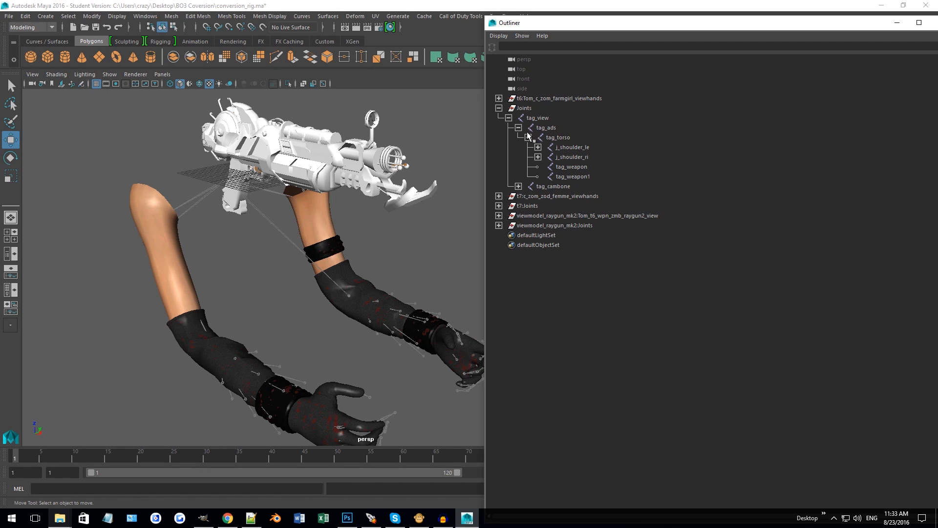
pyautogui.click(498, 108)
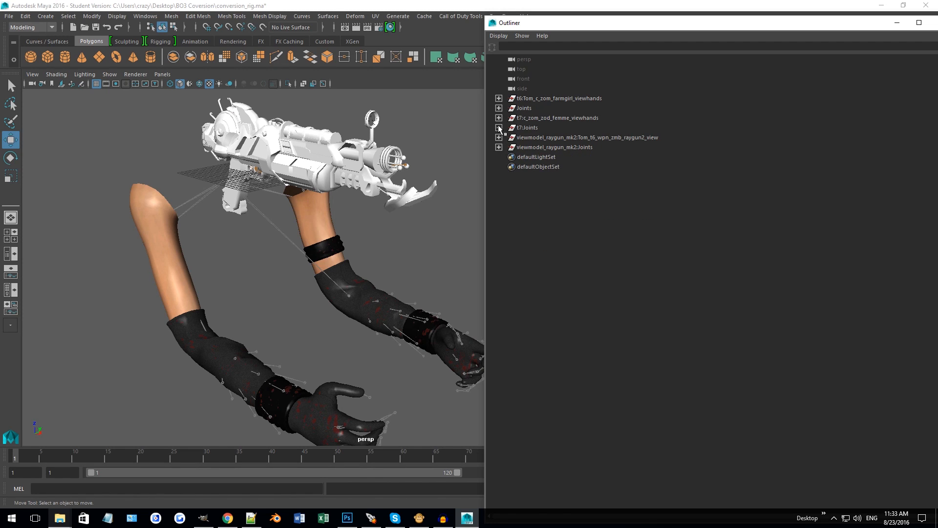
# Step: Expand the t7:Joints hierarchy with t7:j_shoulder_le collapsed, and locate the t7:tag_weapon_right joint under t7:tag_torso
pyautogui.click(499, 128)
pyautogui.click(520, 127)
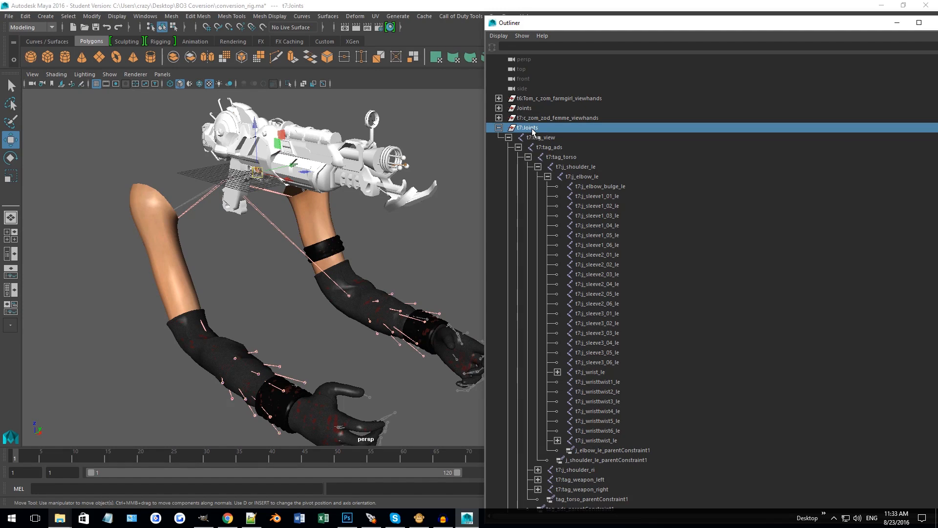
pyautogui.scroll(-3, 630, 282)
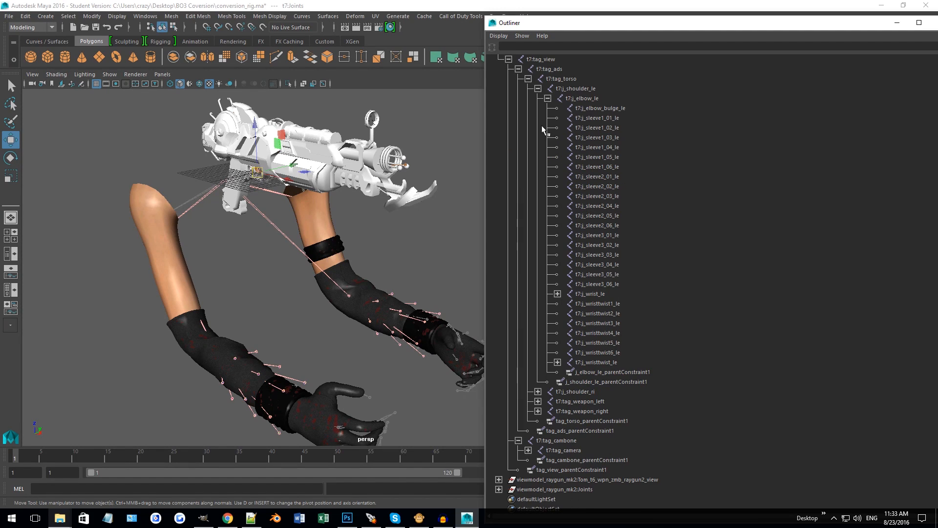
pyautogui.click(537, 88)
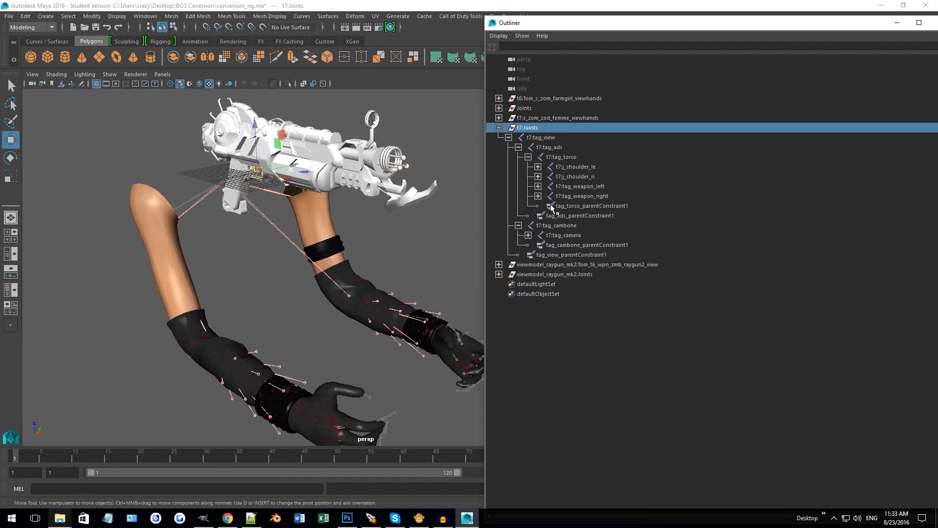
pyautogui.click(537, 196)
pyautogui.click(562, 195)
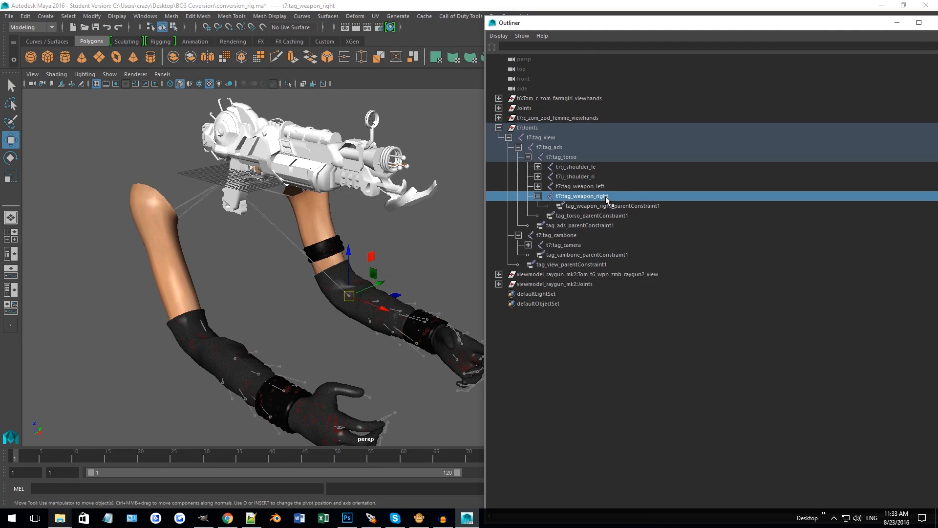
# Step: Parent viewmodel_raygun_mk2:j_gun under t7:tag_weapon_right, expand it, and delete the emptied viewmodel_raygun_mk2:Joints group
pyautogui.click(499, 284)
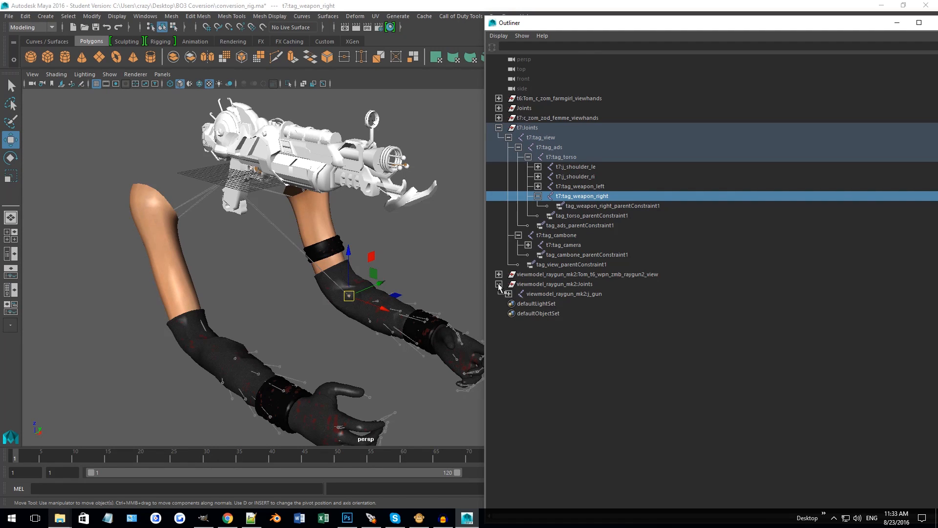
pyautogui.click(551, 294)
pyautogui.moveTo(582, 294); pyautogui.dragTo(586, 196, button='middle')
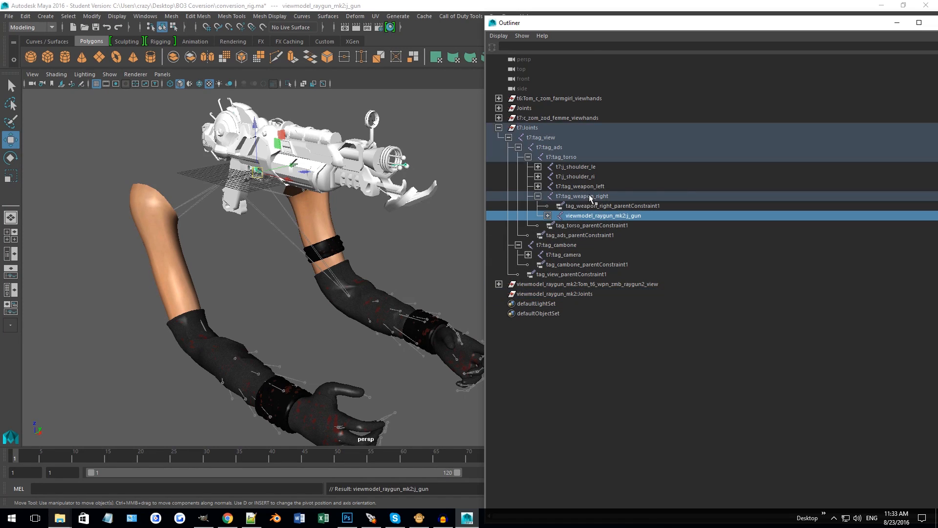
pyautogui.click(547, 216)
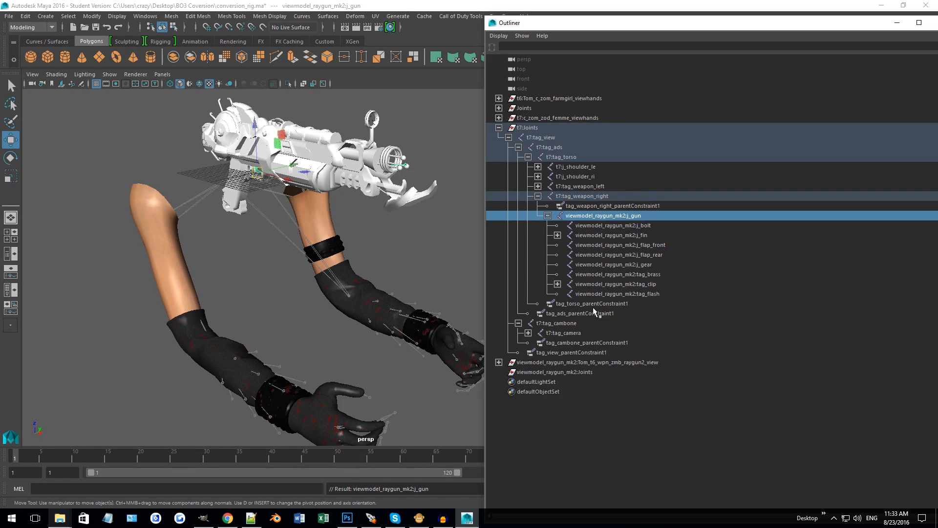
pyautogui.click(558, 371)
pyautogui.press('Delete')
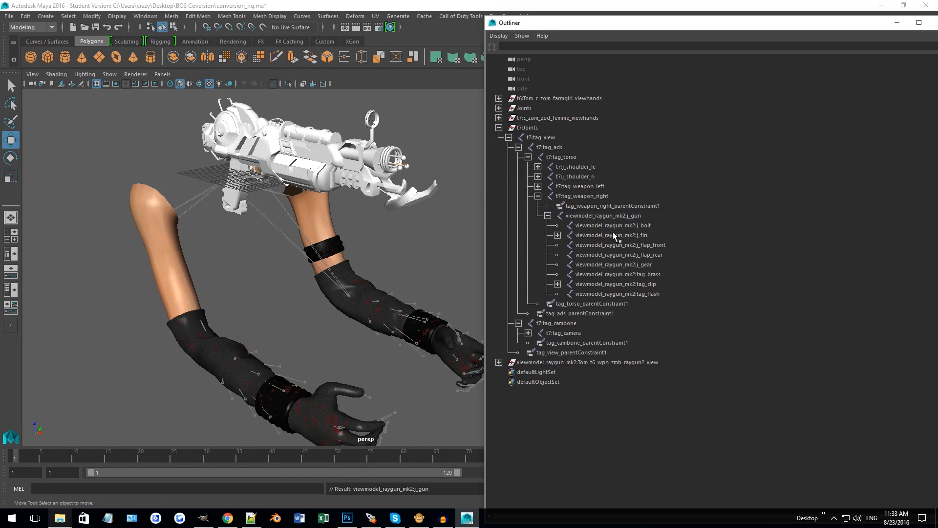
# Step: Set Translate X and Translate Z of viewmodel_raygun_mk2:j_gun to 0 in the Channel Box, and clear the selection
pyautogui.click(628, 215)
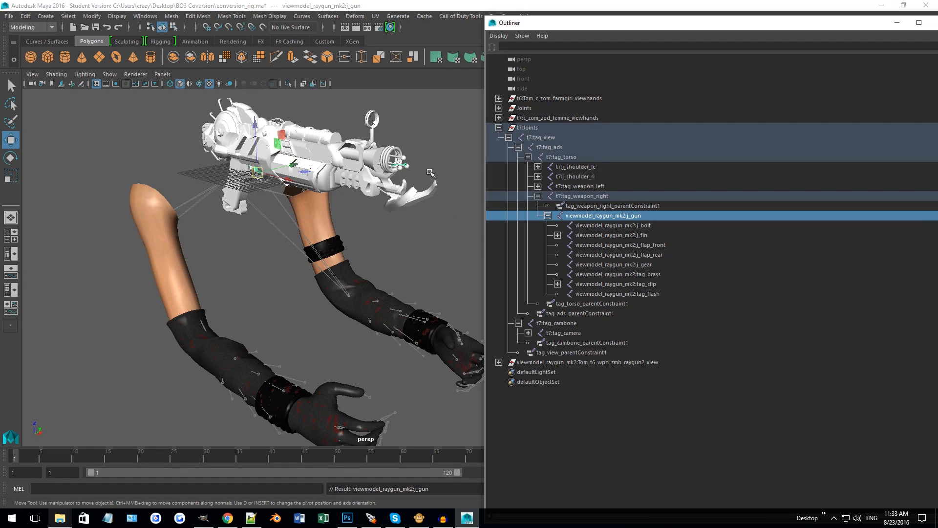
pyautogui.keyDown('alt'); pyautogui.moveTo(430, 172); pyautogui.dragTo(342, 294); pyautogui.keyUp('alt')
pyautogui.scroll(-5, 313, 297)
pyautogui.hotkey('ctrl', 'a')
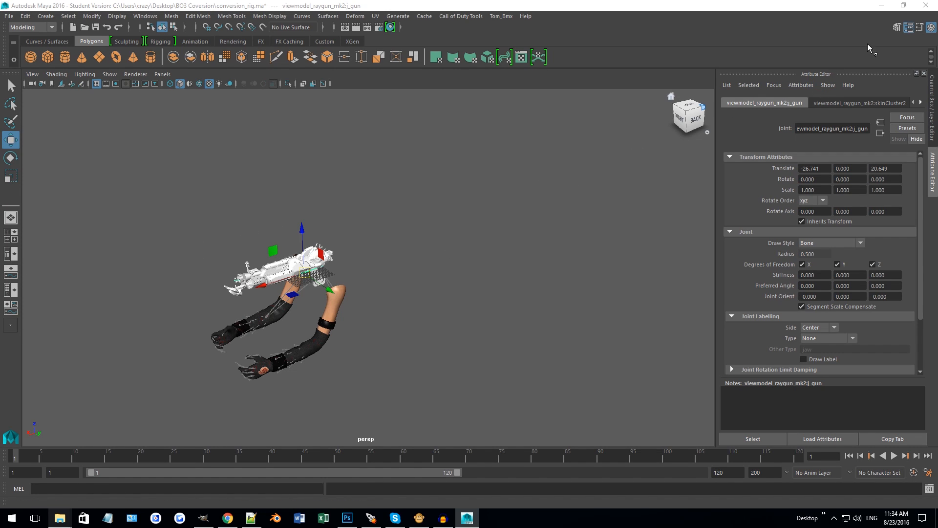
pyautogui.click(910, 29)
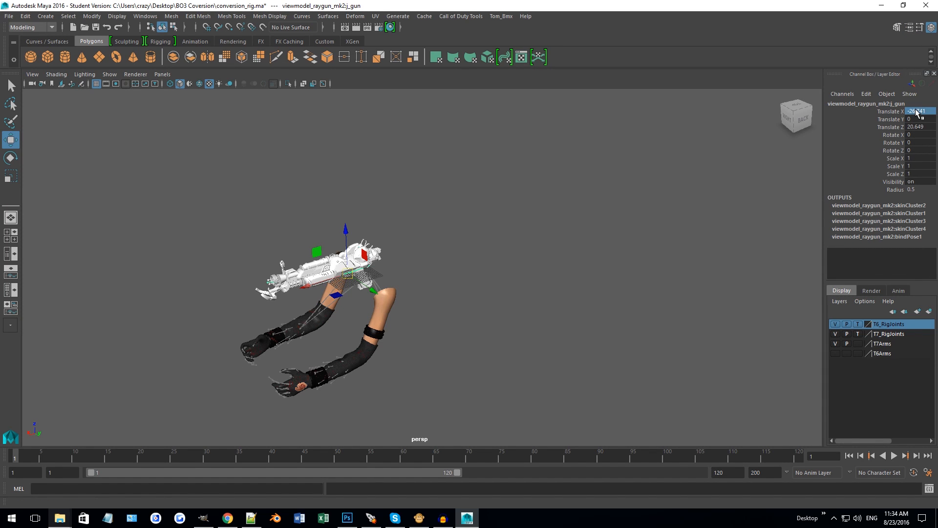
pyautogui.write('0')
pyautogui.press('Tab')
pyautogui.press('Tab')
pyautogui.write('0')
pyautogui.press('Return')
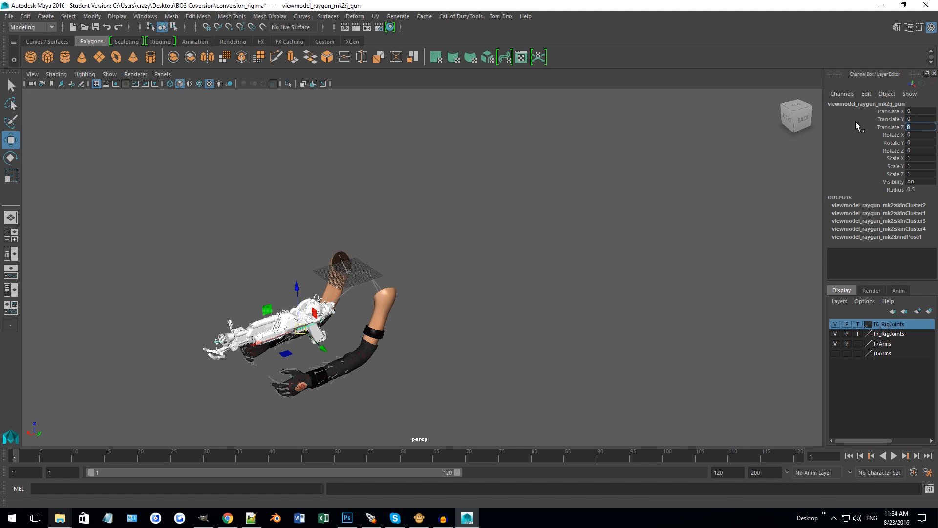
pyautogui.keyDown('alt'); pyautogui.moveTo(461, 187); pyautogui.dragTo(433, 231); pyautogui.keyUp('alt')
pyautogui.scroll(3, 494, 192)
pyautogui.click(630, 162)
# Step: Select the t7:Joints group with its entire hierarchy and close the Outliner
pyautogui.keyDown('alt'); pyautogui.moveTo(357, 265); pyautogui.dragTo(850, 195); pyautogui.keyUp('alt')
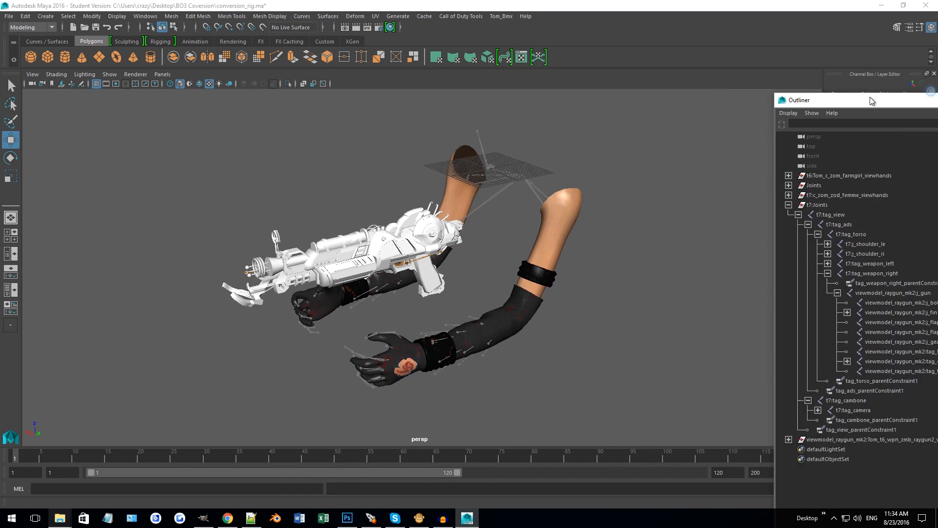
pyautogui.moveTo(872, 99); pyautogui.dragTo(489, 55)
pyautogui.click(431, 163)
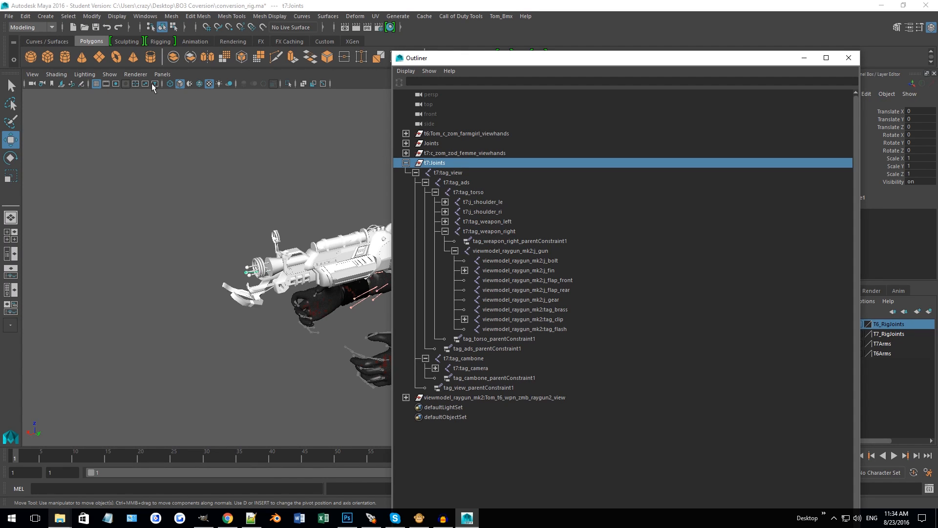
pyautogui.click(69, 16)
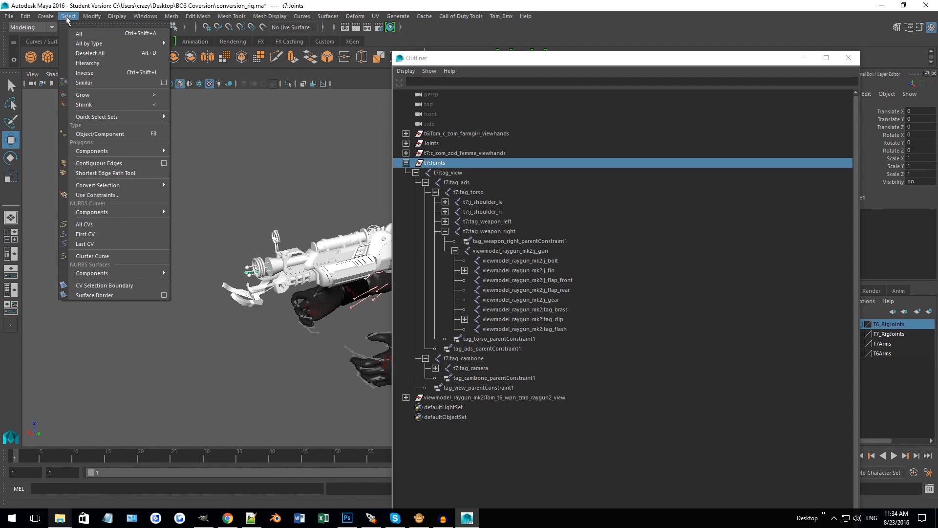
pyautogui.click(88, 64)
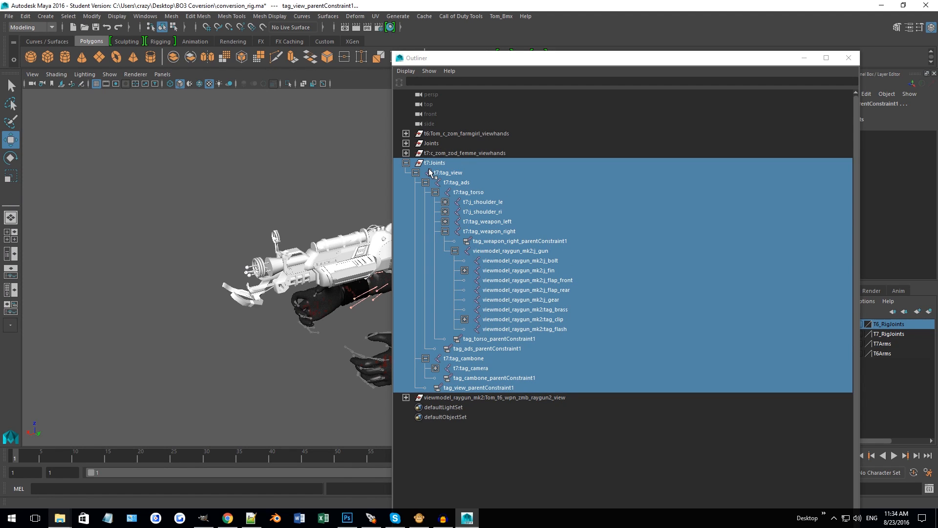
pyautogui.click(849, 58)
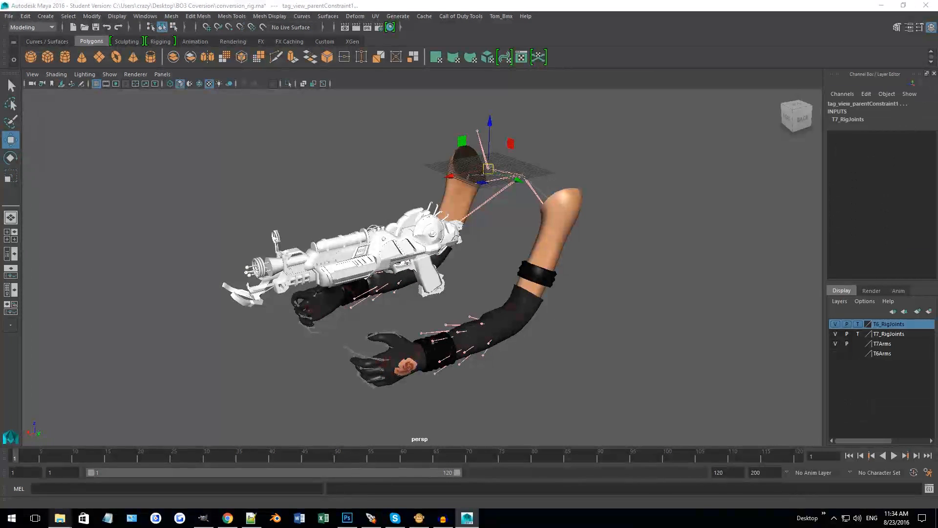
# Step: Run renameRig.mel from the scripts folder in BO3 Coversion on the selected t7 joint hierarchy
pyautogui.moveTo(60, 517)
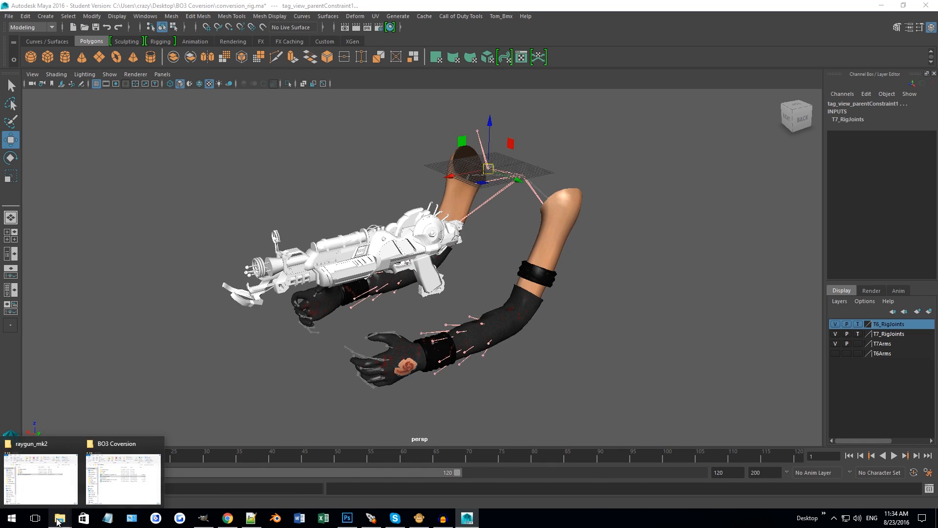
pyautogui.click(117, 484)
pyautogui.doubleClick(461, 227)
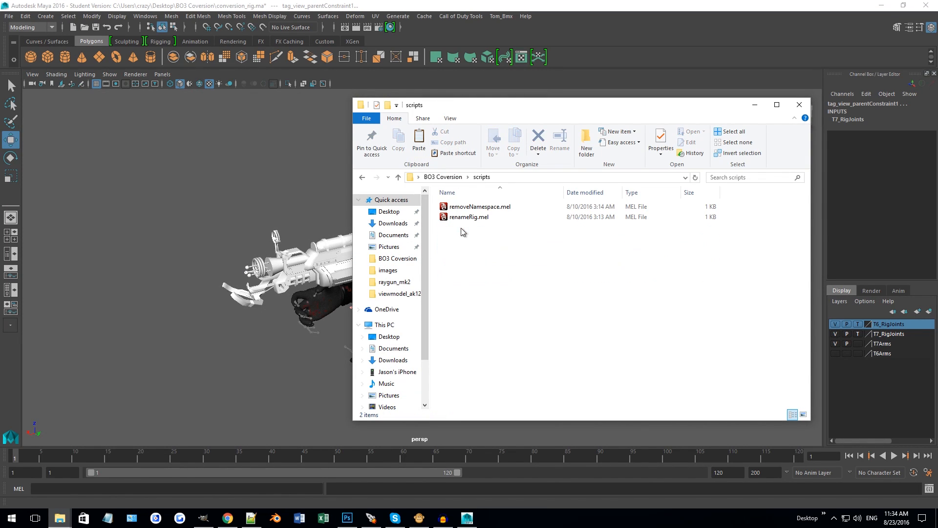
pyautogui.click(469, 218)
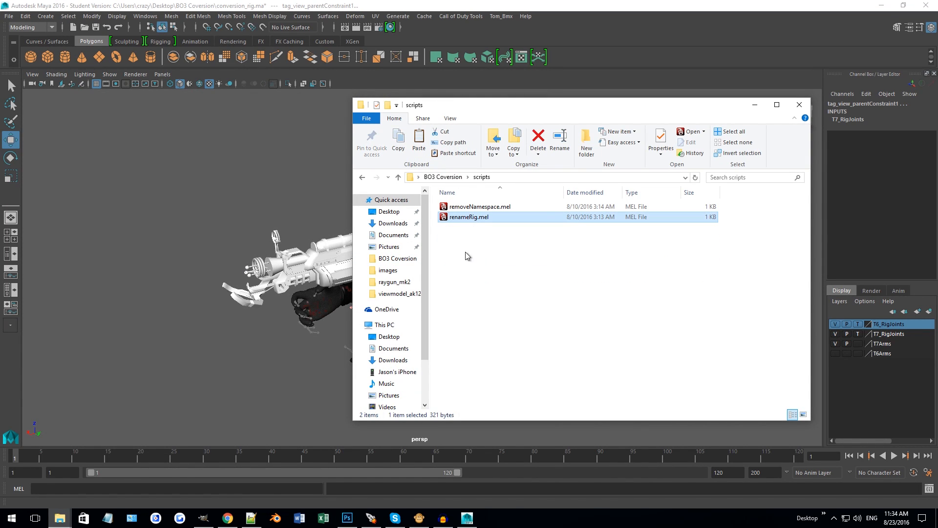
pyautogui.moveTo(473, 221); pyautogui.dragTo(236, 218)
pyautogui.moveTo(212, 188); pyautogui.dragTo(213, 189)
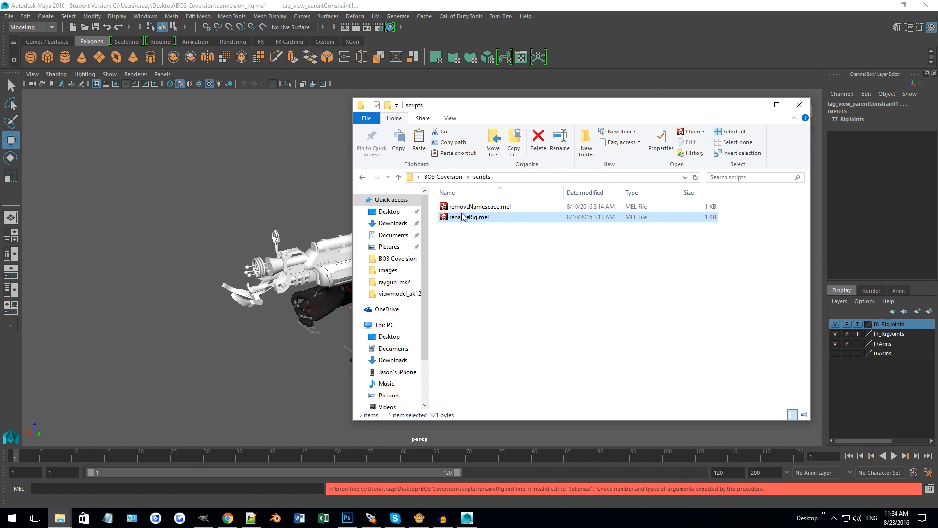
pyautogui.moveTo(464, 217); pyautogui.dragTo(260, 202)
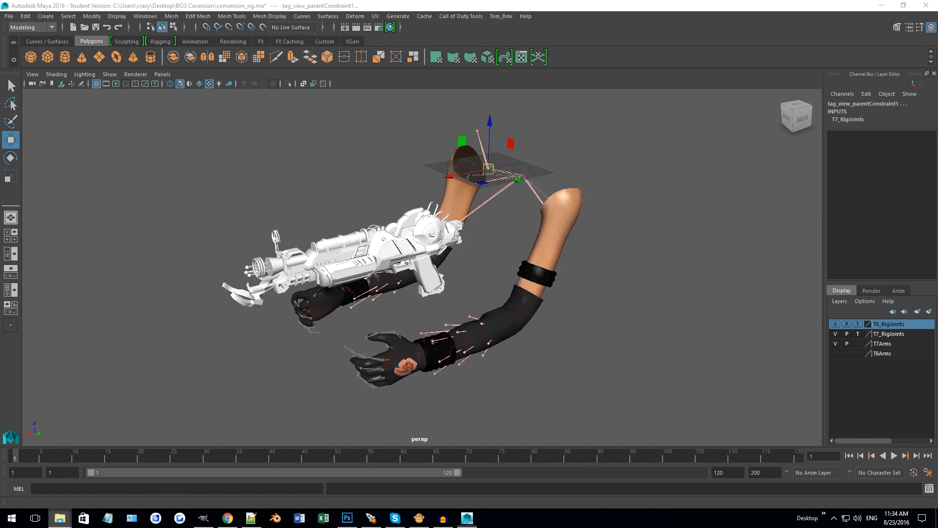
# Step: Examine the t7 and raygun joint names in the Outliner and the weapon's placement between the arms, and clear the selection
pyautogui.moveTo(937, 86); pyautogui.dragTo(465, 47)
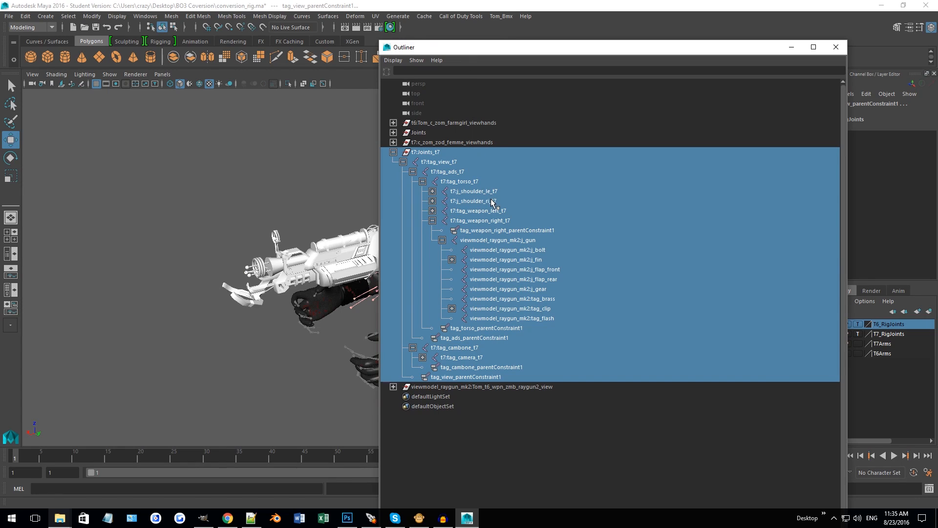
pyautogui.click(436, 153)
pyautogui.doubleClick(437, 152)
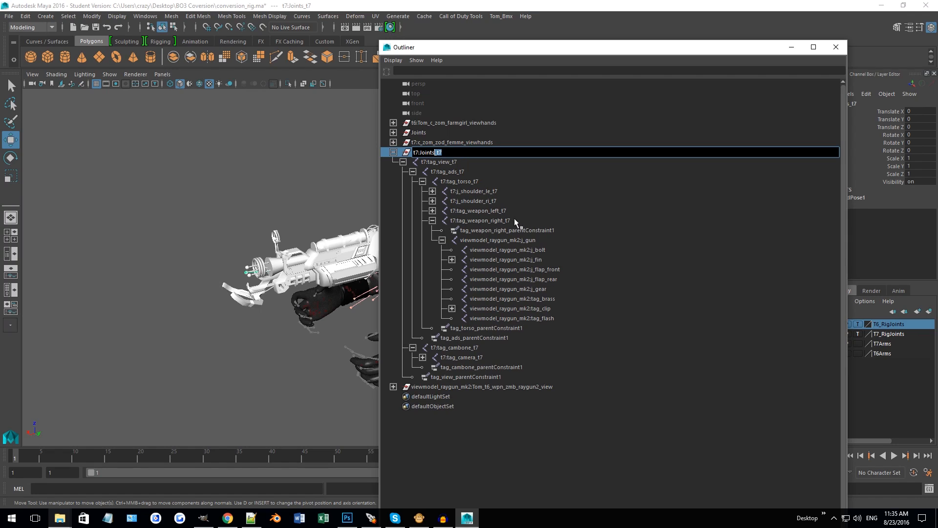
pyautogui.click(467, 240)
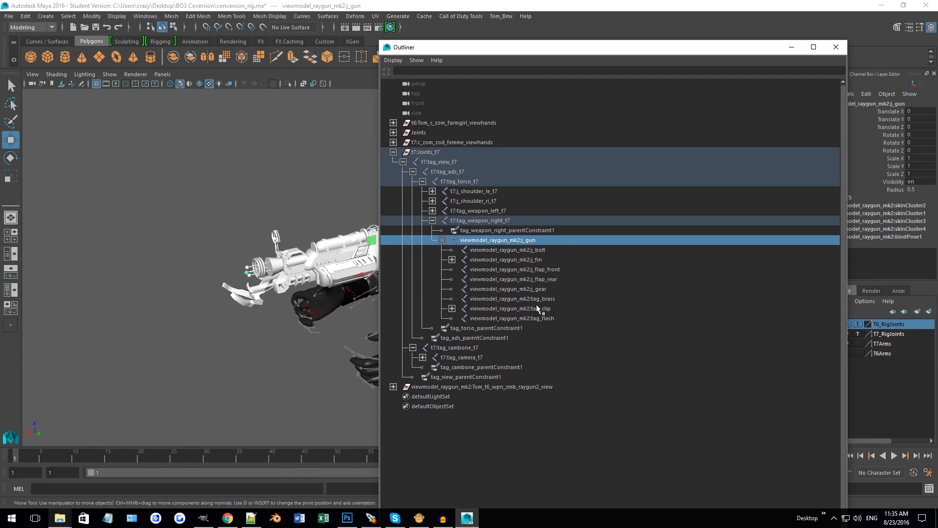
pyautogui.doubleClick(495, 222)
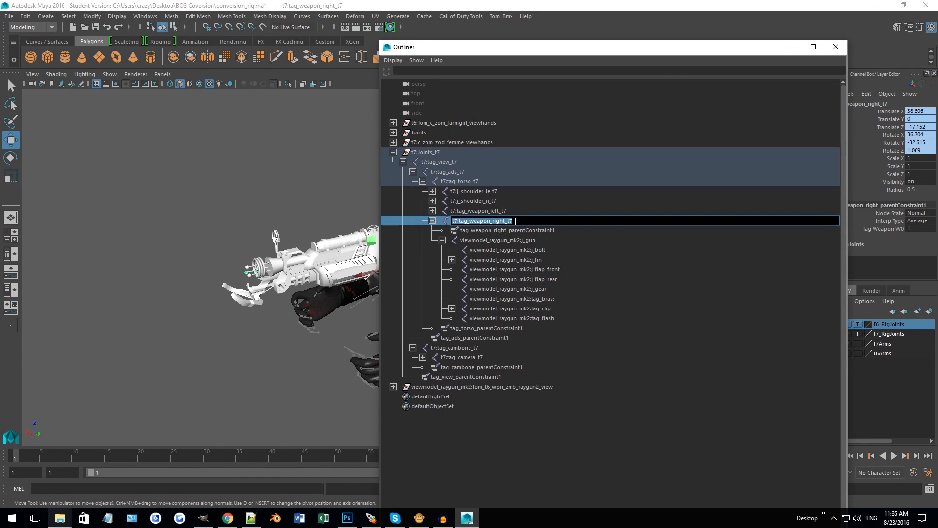
pyautogui.click(527, 210)
pyautogui.moveTo(685, 48); pyautogui.dragTo(669, 525)
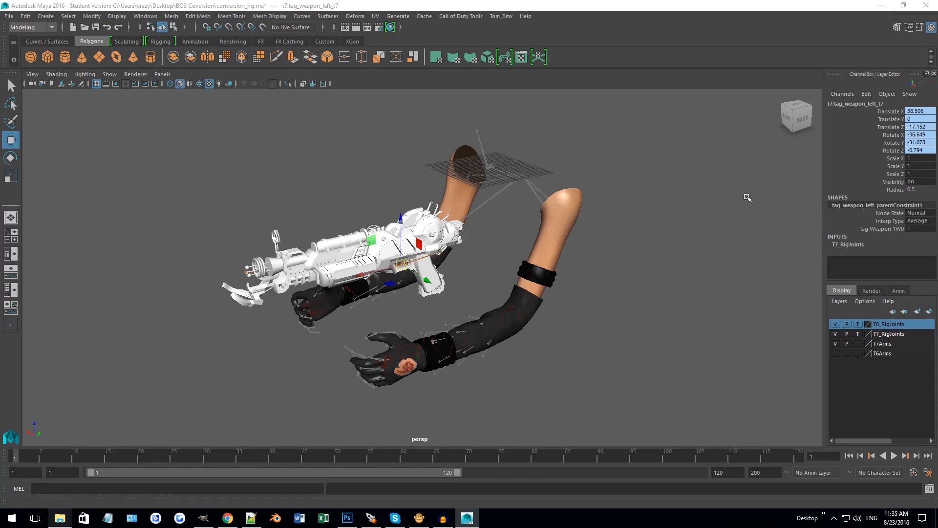
pyautogui.keyDown('alt'); pyautogui.moveTo(677, 209); pyautogui.dragTo(363, 208); pyautogui.keyUp('alt')
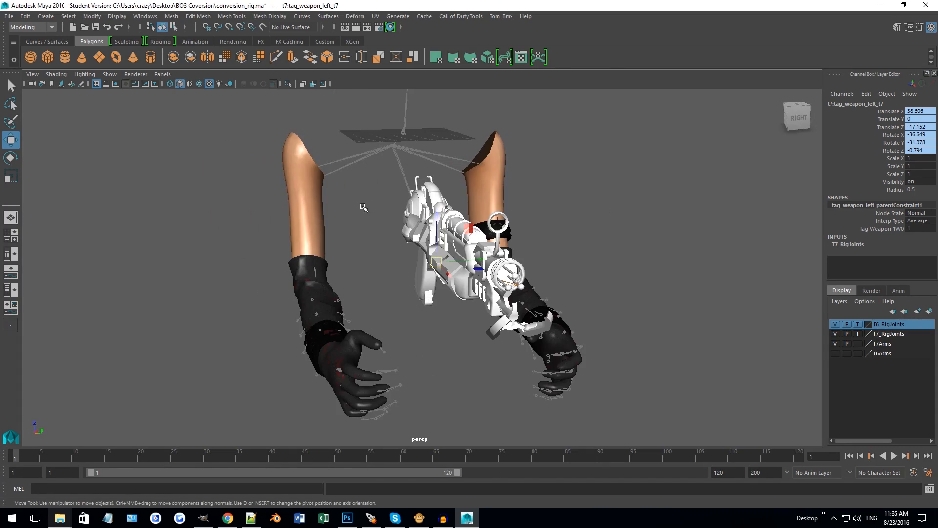
pyautogui.keyDown('alt'); pyautogui.moveTo(494, 201); pyautogui.dragTo(511, 237); pyautogui.keyUp('alt')
pyautogui.click(505, 234)
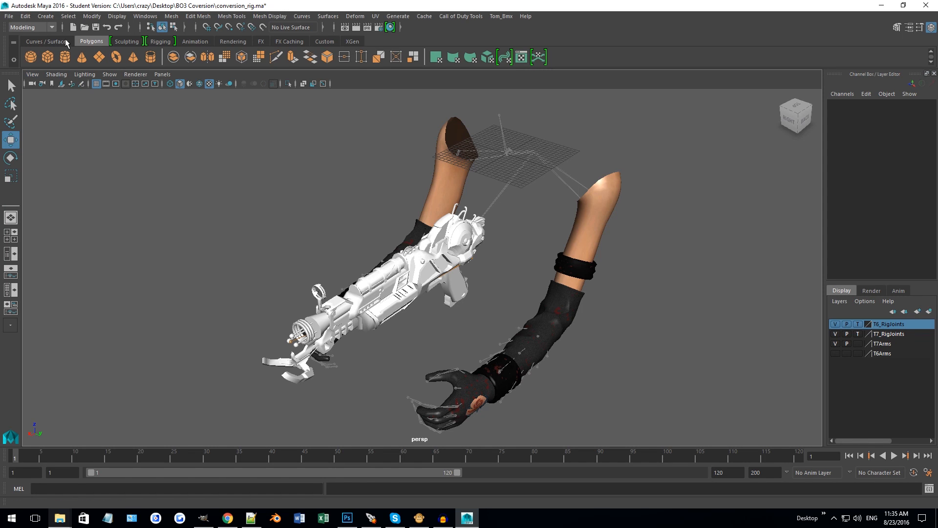
# Step: Save the scene as conversion_rig.mb in Maya Binary format in the raygun_mk2 folder on the Desktop, accepting the student version notice
pyautogui.click(9, 17)
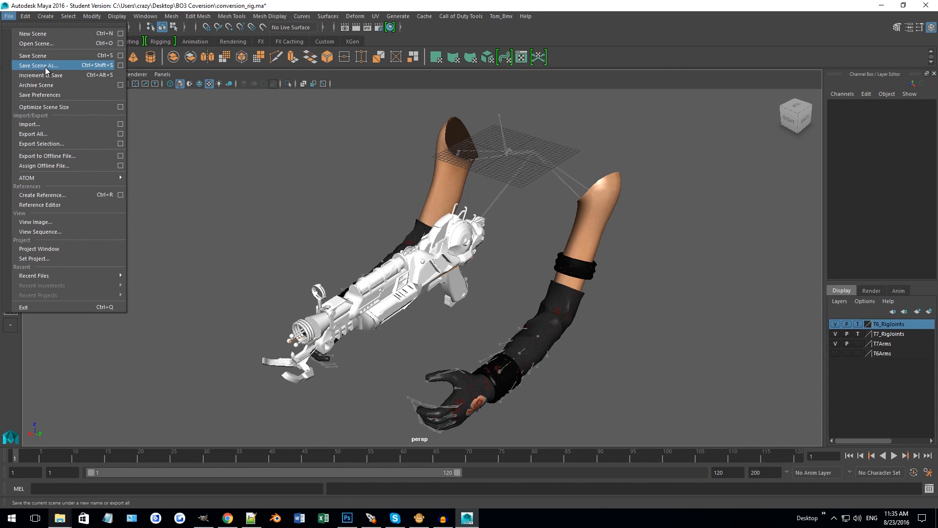
pyautogui.click(45, 66)
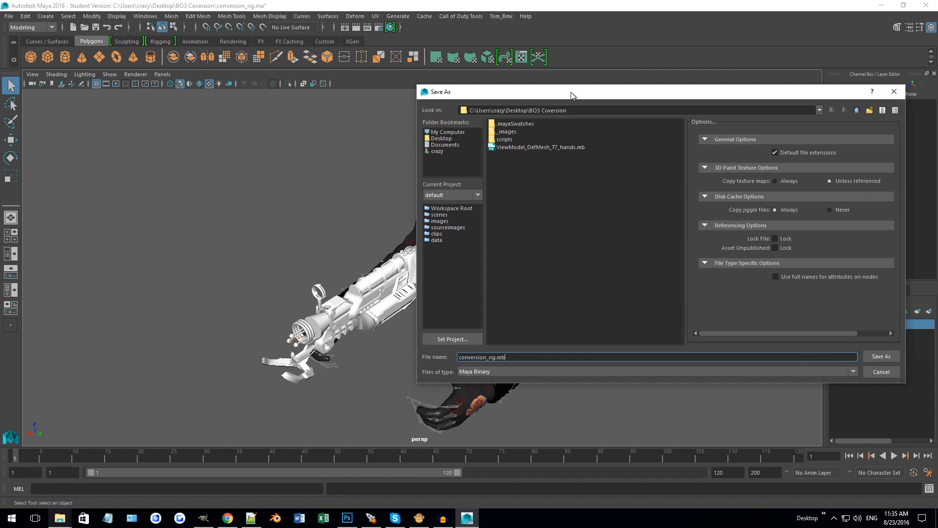
pyautogui.moveTo(570, 92); pyautogui.dragTo(487, 87)
pyautogui.click(349, 133)
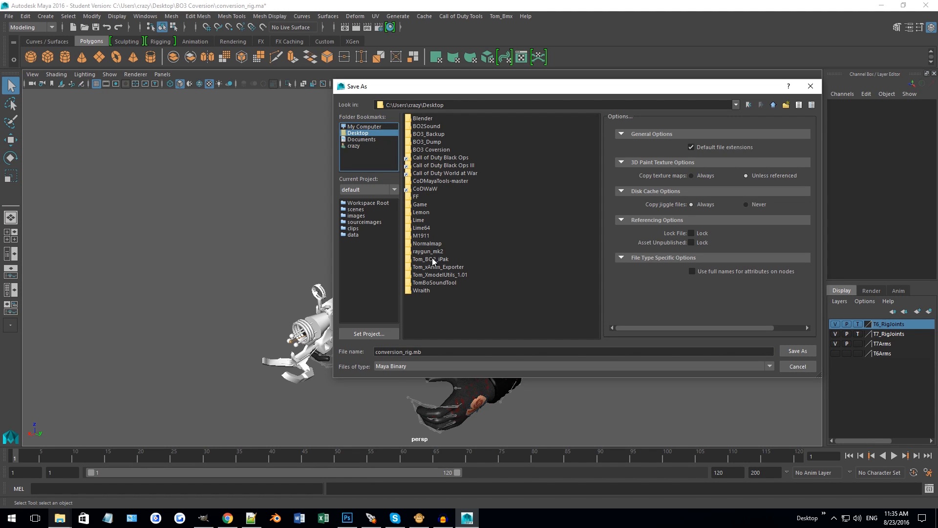
pyautogui.doubleClick(429, 251)
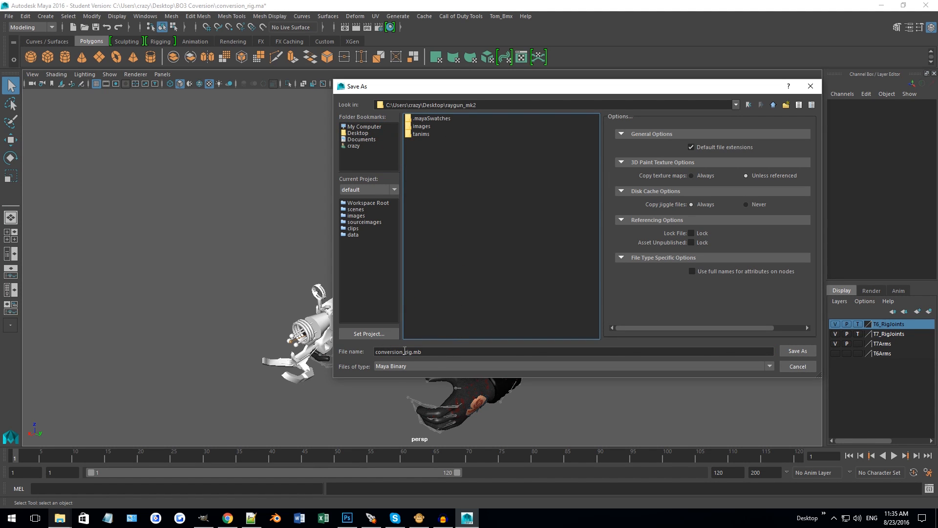
pyautogui.click(796, 350)
pyautogui.click(447, 268)
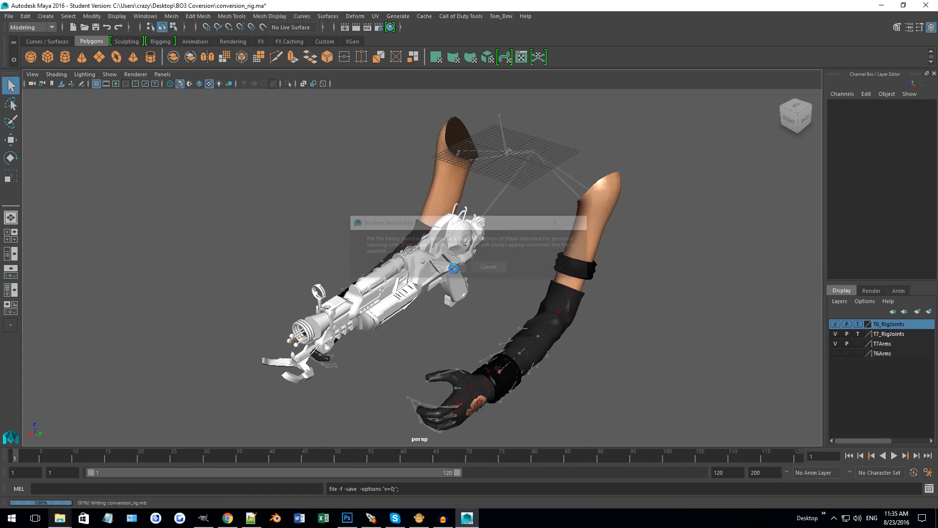
# Step: Check for the saved conversion_rig.mb in the raygun_mk2 folder in File Explorer, and switch back to Maya
pyautogui.click(881, 5)
pyautogui.click(283, 300)
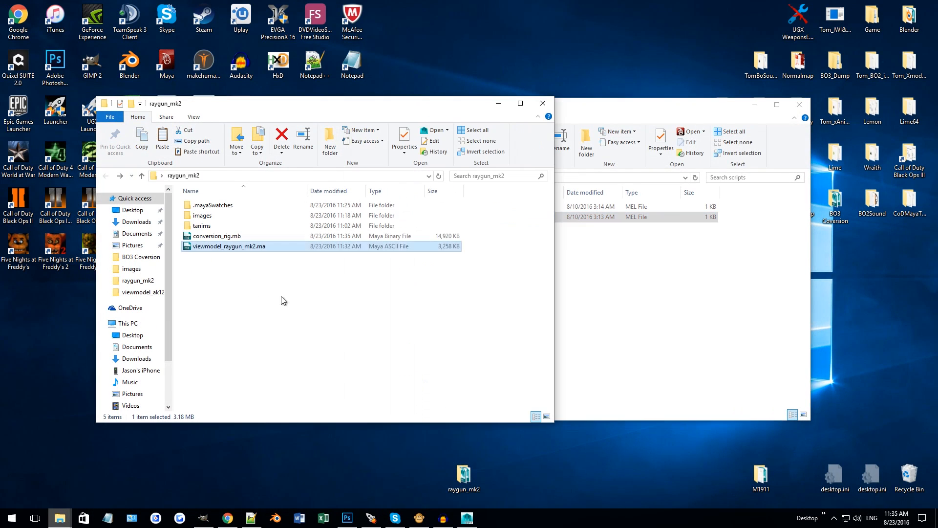
pyautogui.click(228, 238)
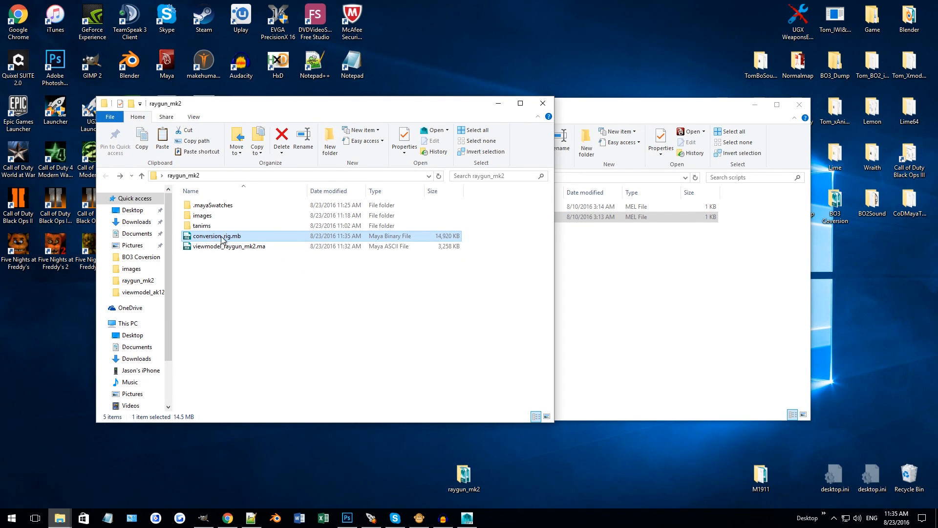
pyautogui.click(262, 272)
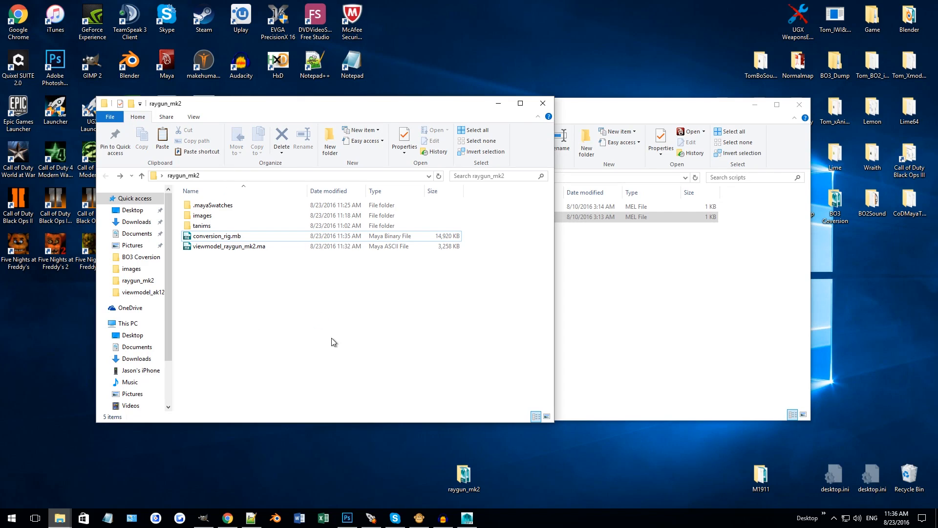
pyautogui.click(466, 518)
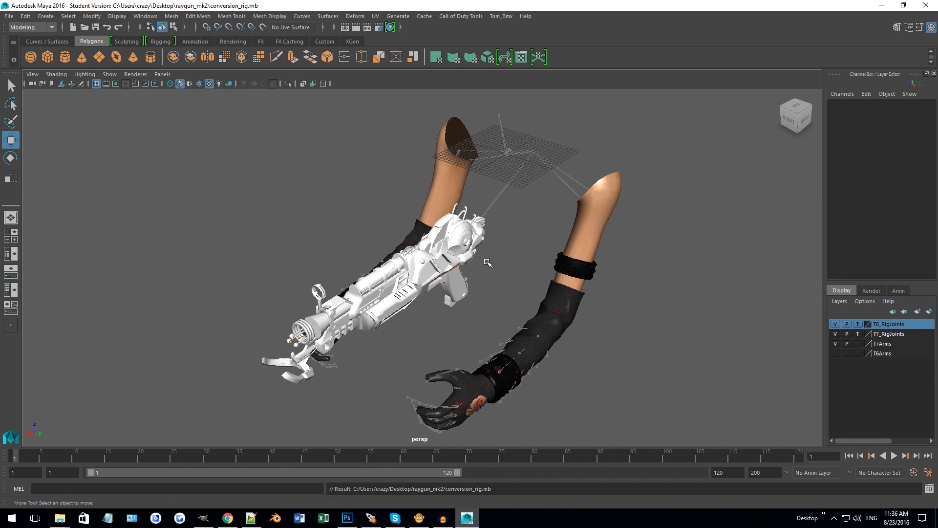
# Step: Import viewmodel_raygun_mk2_idle.tanim from the tanims folder of raygun_mk2 into the Maya scene
pyautogui.keyDown('alt'); pyautogui.moveTo(438, 229); pyautogui.dragTo(386, 250); pyautogui.keyUp('alt')
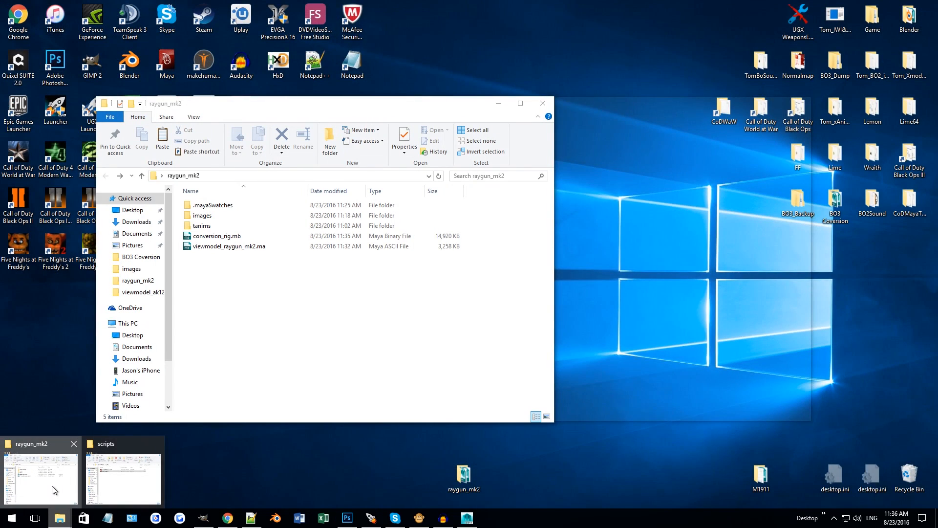
pyautogui.click(52, 485)
pyautogui.doubleClick(202, 226)
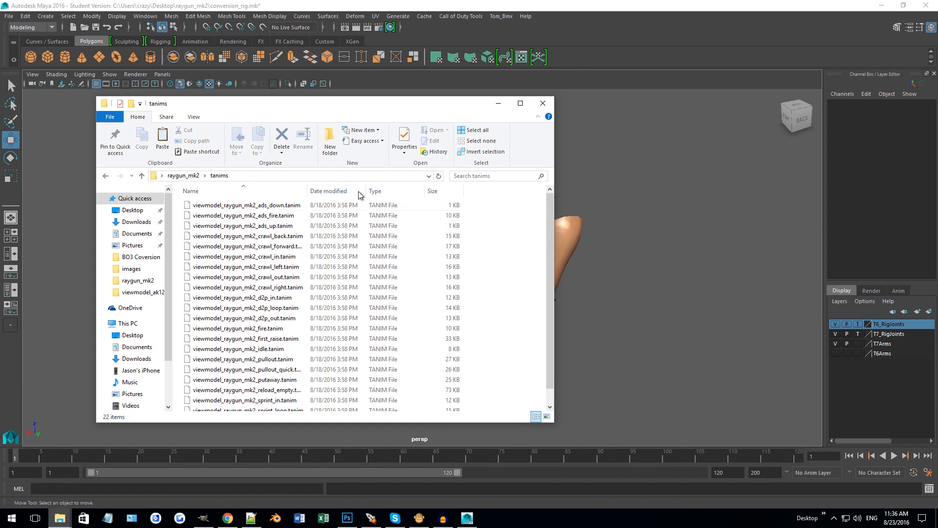
pyautogui.moveTo(380, 108); pyautogui.dragTo(542, 65)
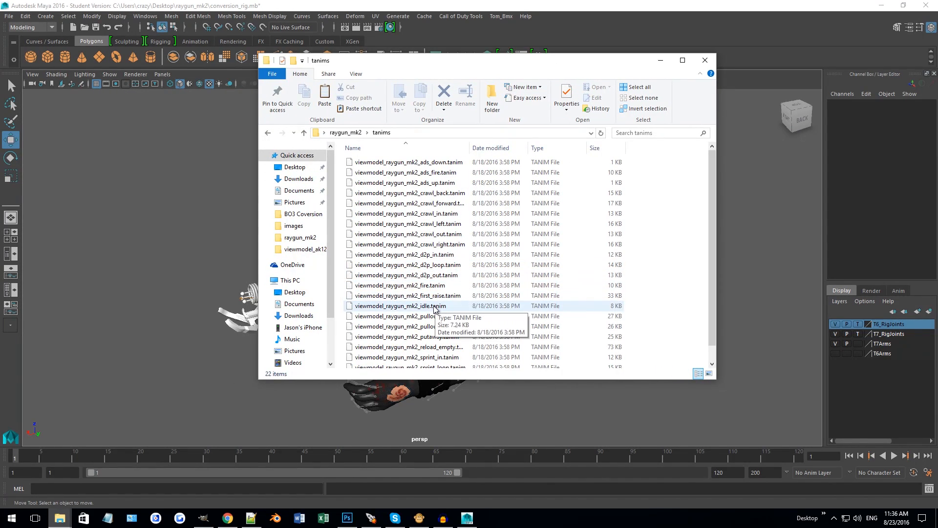
pyautogui.click(432, 308)
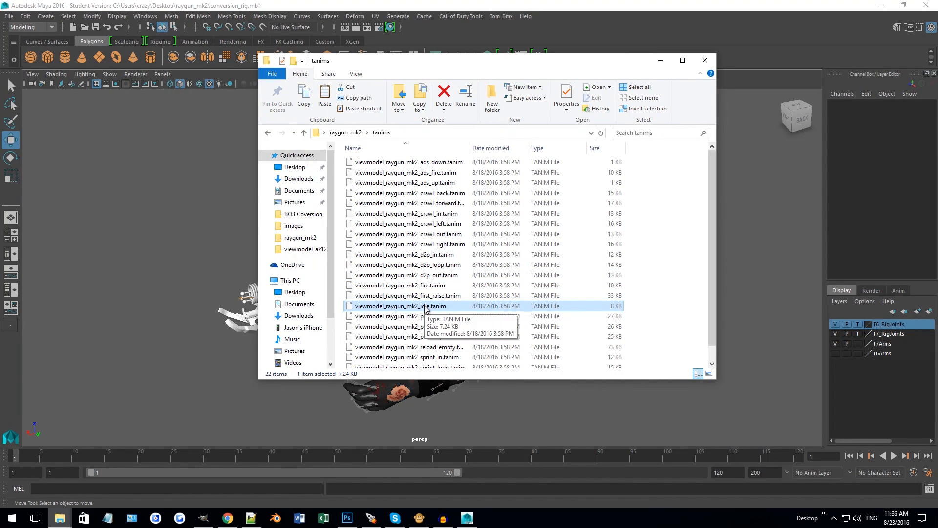
pyautogui.moveTo(432, 308); pyautogui.dragTo(342, 300)
pyautogui.moveTo(198, 280); pyautogui.dragTo(195, 242)
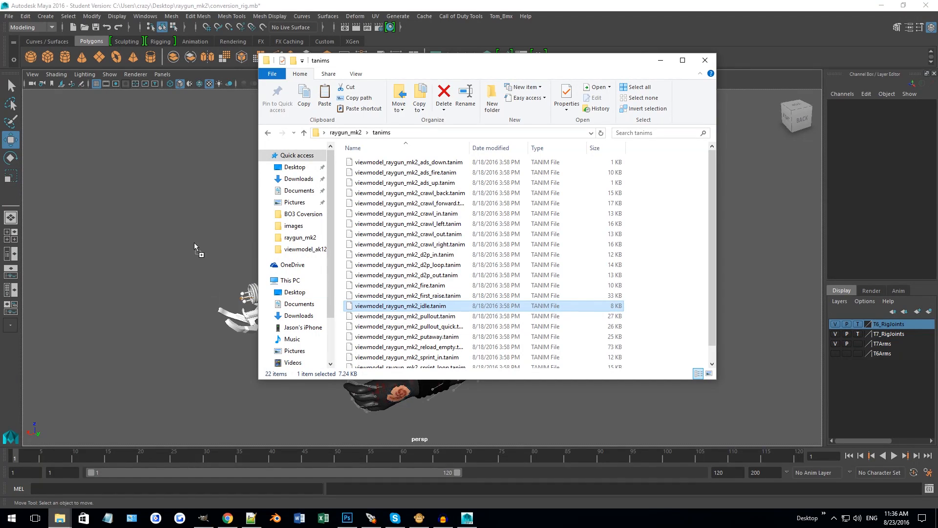
pyautogui.click(190, 197)
# Step: Play the imported idle animation and examine how the hands hold the raygun
pyautogui.keyDown('alt'); pyautogui.moveTo(190, 197); pyautogui.dragTo(449, 266); pyautogui.keyUp('alt')
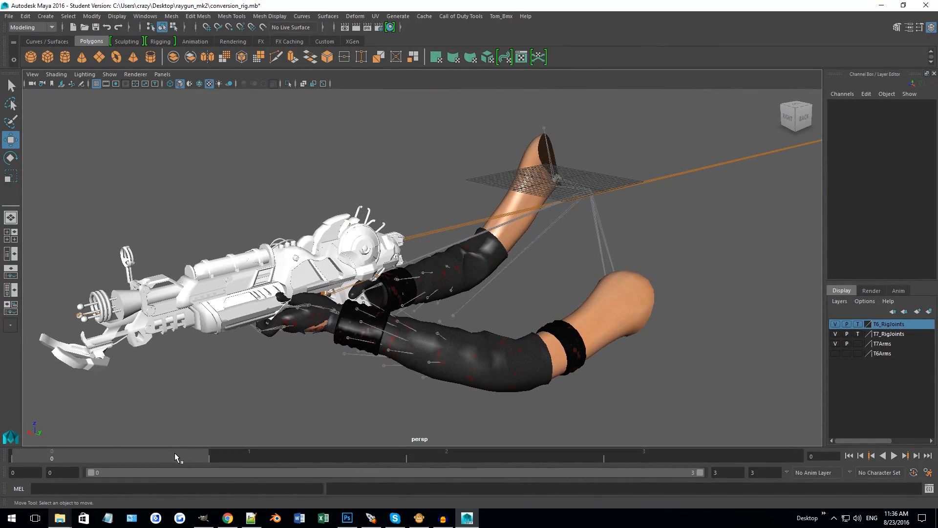
pyautogui.hotkey('alt', 'v')
pyautogui.hotkey('alt', 'v')
pyautogui.keyDown('alt'); pyautogui.moveTo(65, 419); pyautogui.dragTo(331, 221); pyautogui.keyUp('alt')
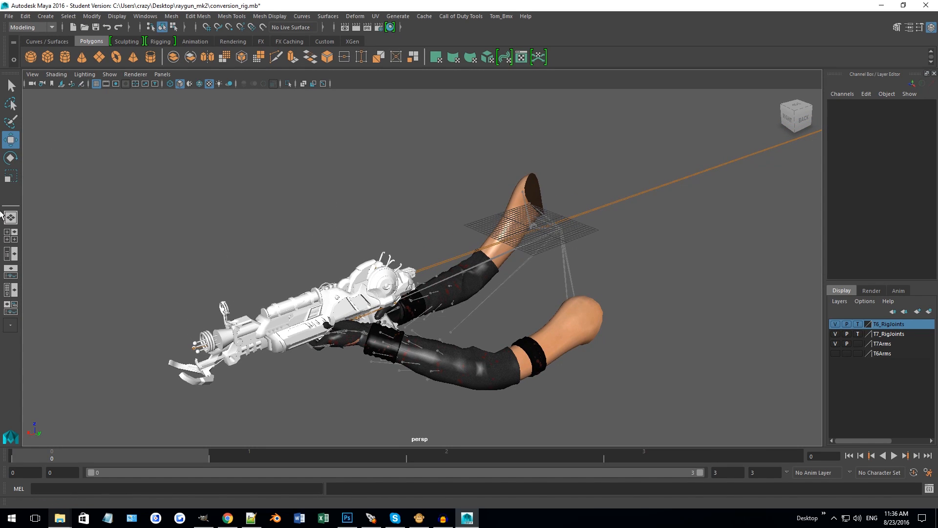
# Step: Select the t7:Joints_t7 group with its entire hierarchy in the Outliner, and close the Outliner
pyautogui.moveTo(468, 520)
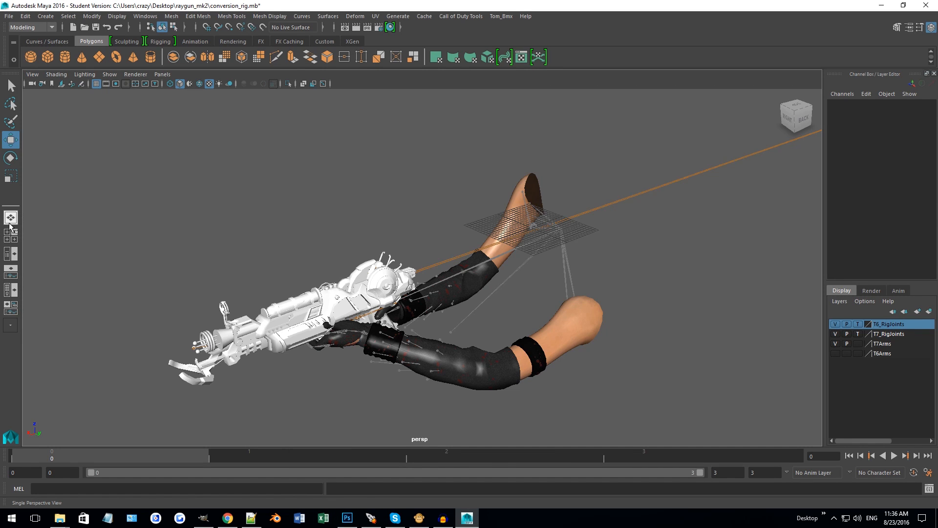
pyautogui.click(117, 16)
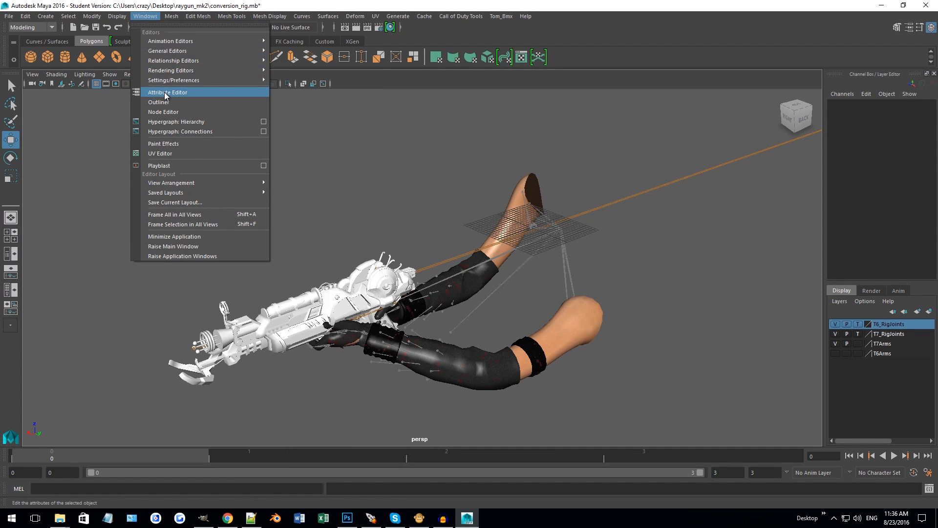
pyautogui.click(159, 102)
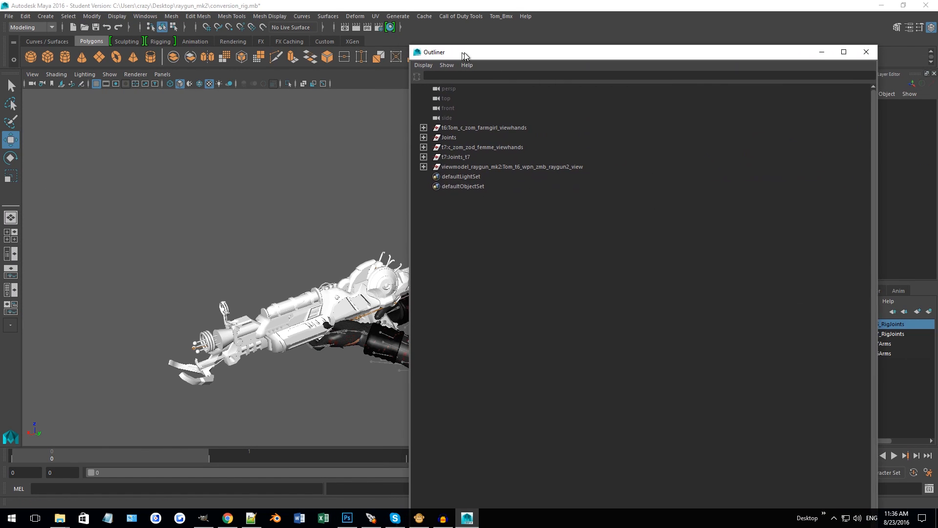
pyautogui.moveTo(464, 55); pyautogui.dragTo(467, 55)
pyautogui.click(426, 156)
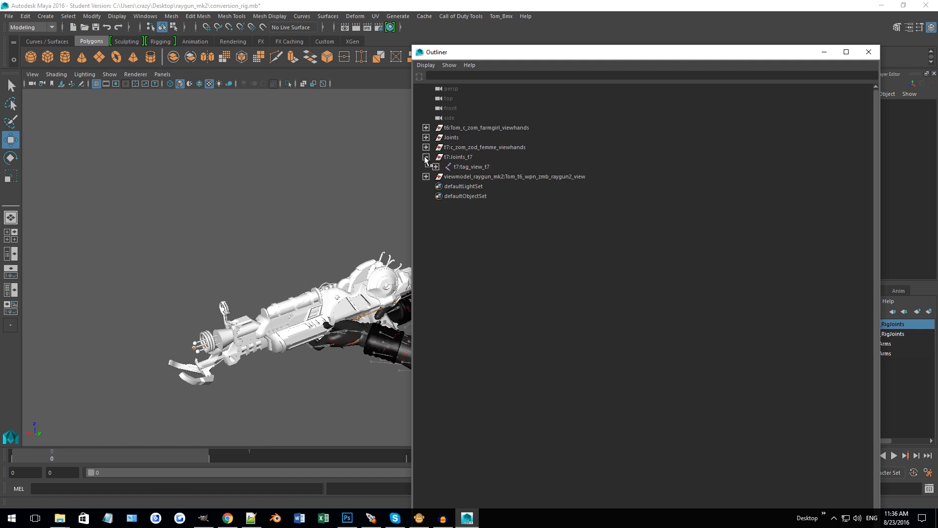
pyautogui.click(458, 157)
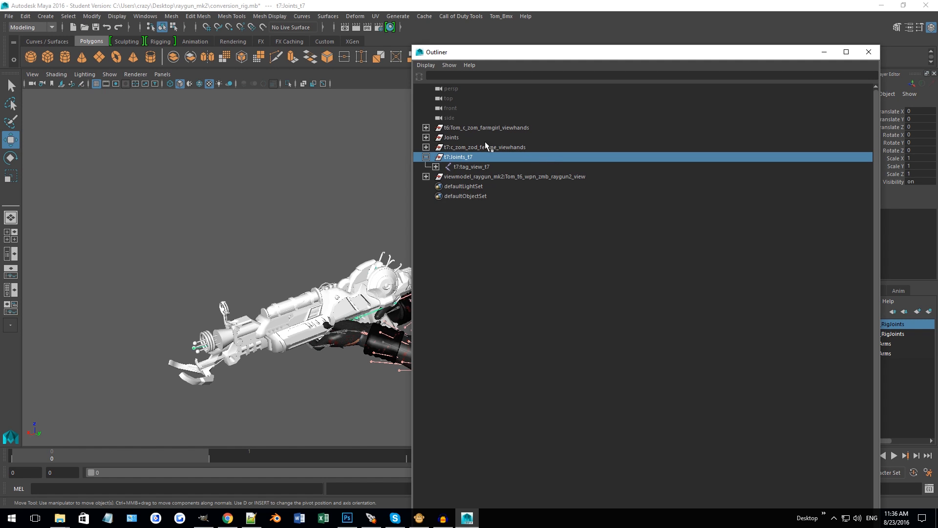
pyautogui.click(68, 17)
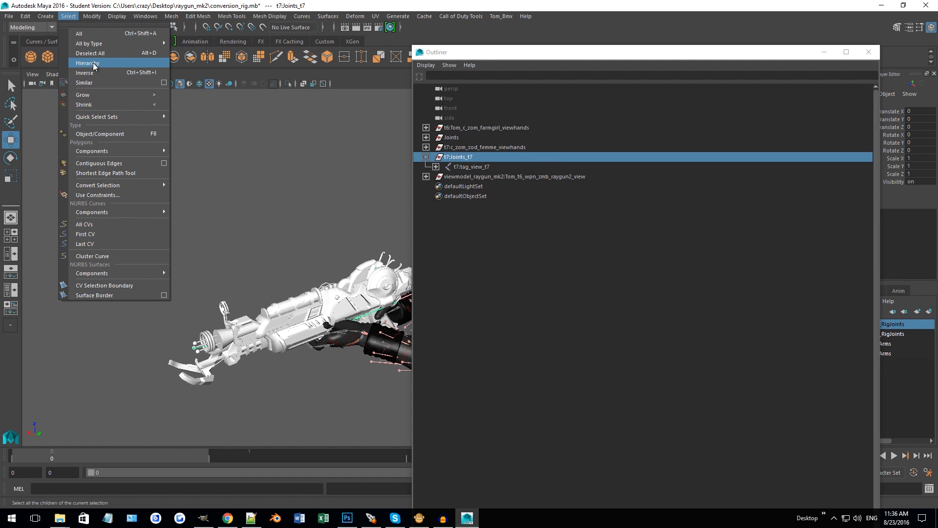
pyautogui.click(94, 64)
pyautogui.click(868, 52)
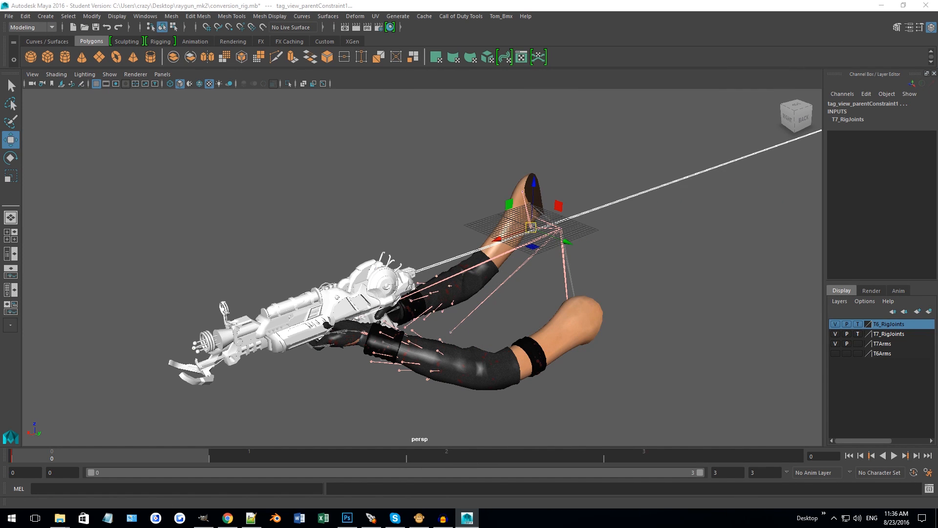
# Step: Run removeNamespace.mel from the BO3 Coversion scripts folder on the selected hierarchy, and check the joint names under t7:Joints in the Outliner
pyautogui.moveTo(60, 518)
pyautogui.click(124, 479)
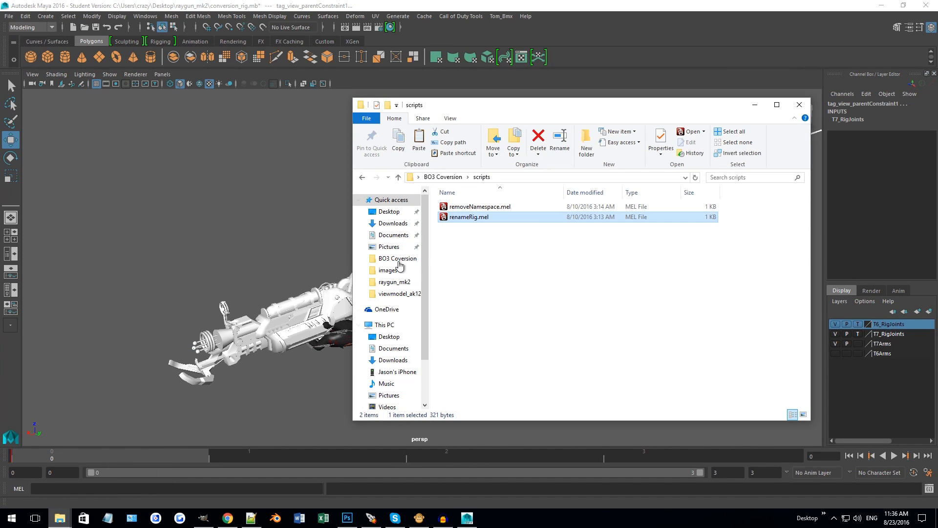
pyautogui.moveTo(481, 206); pyautogui.dragTo(263, 210)
pyautogui.click(263, 210)
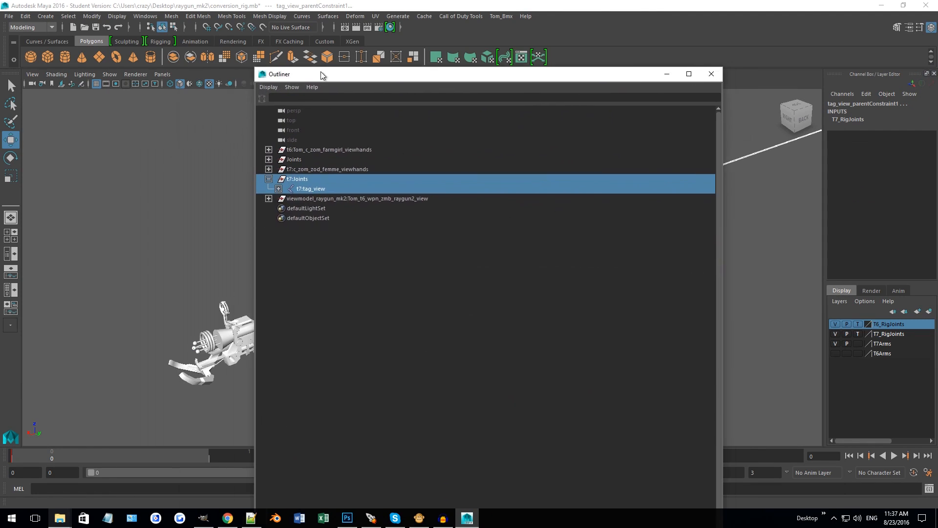
pyautogui.click(298, 177)
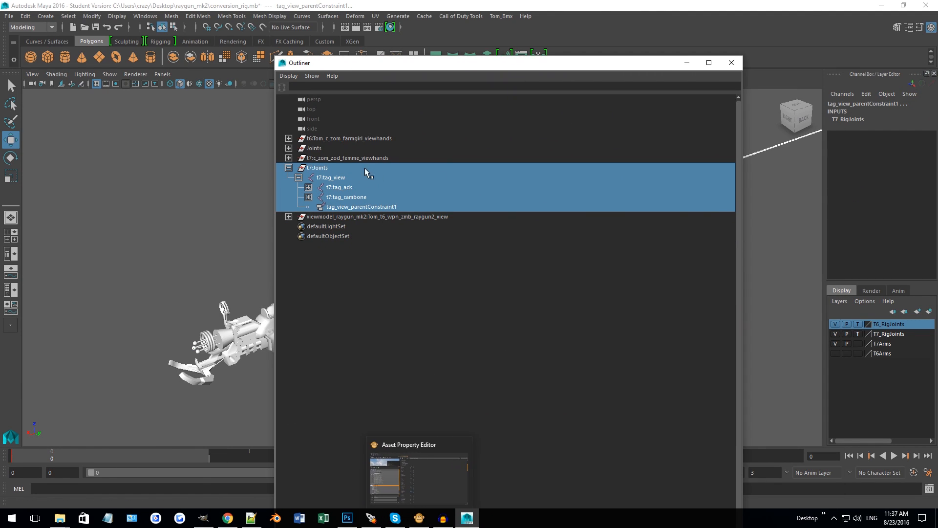
pyautogui.click(345, 188)
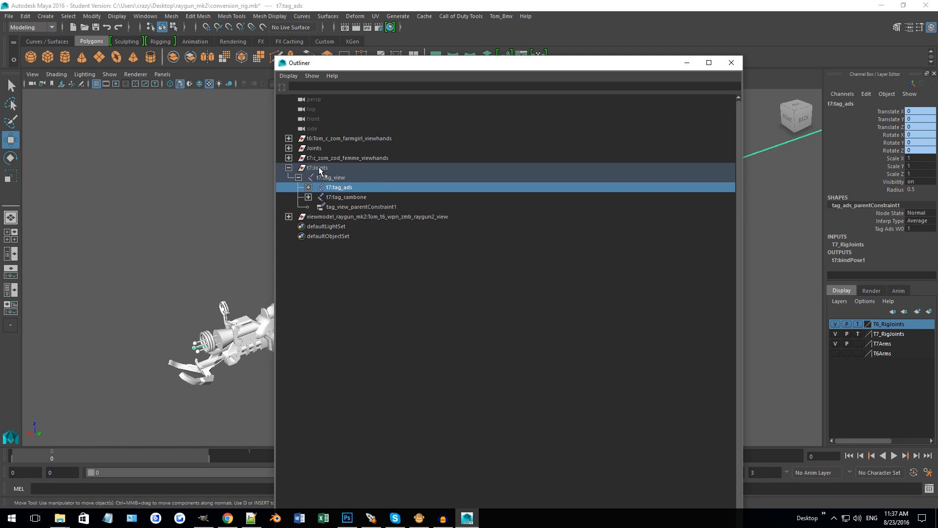
pyautogui.click(318, 168)
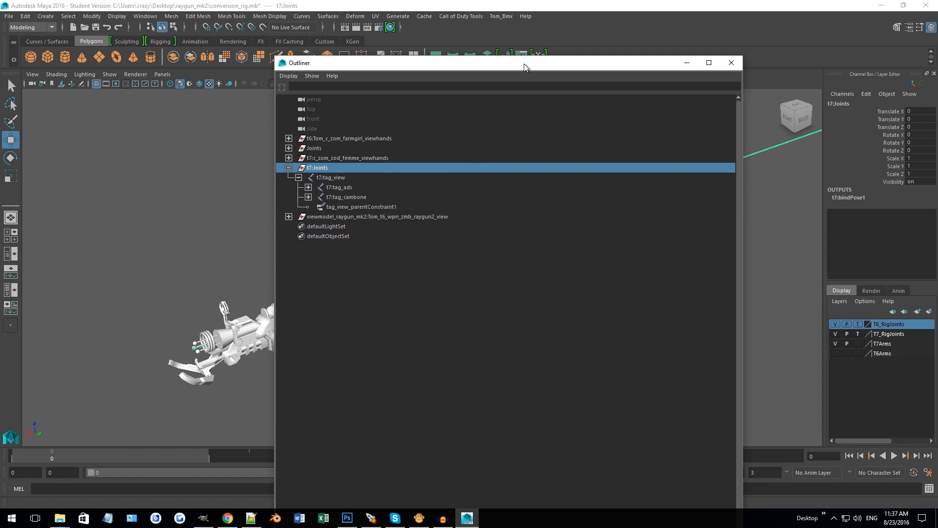
# Step: Select the t7:tag_torso and t7:tag_cambone joints together under t7:Joints in the Outliner
pyautogui.moveTo(523, 63); pyautogui.dragTo(572, 23)
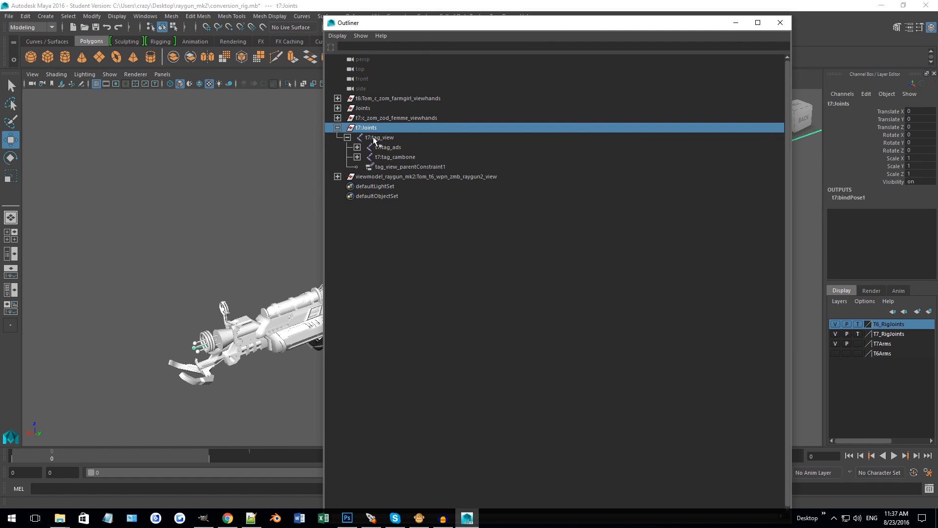
pyautogui.moveTo(539, 25); pyautogui.dragTo(548, 14)
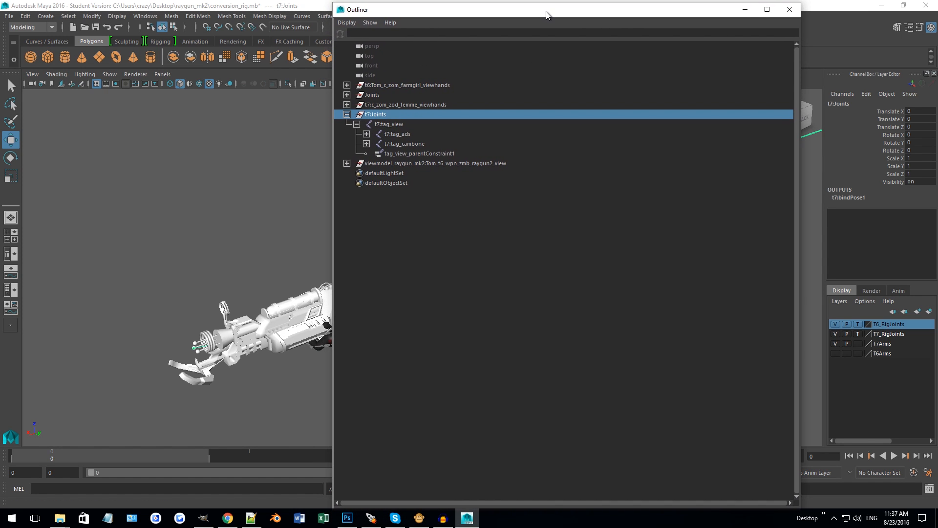
pyautogui.click(366, 134)
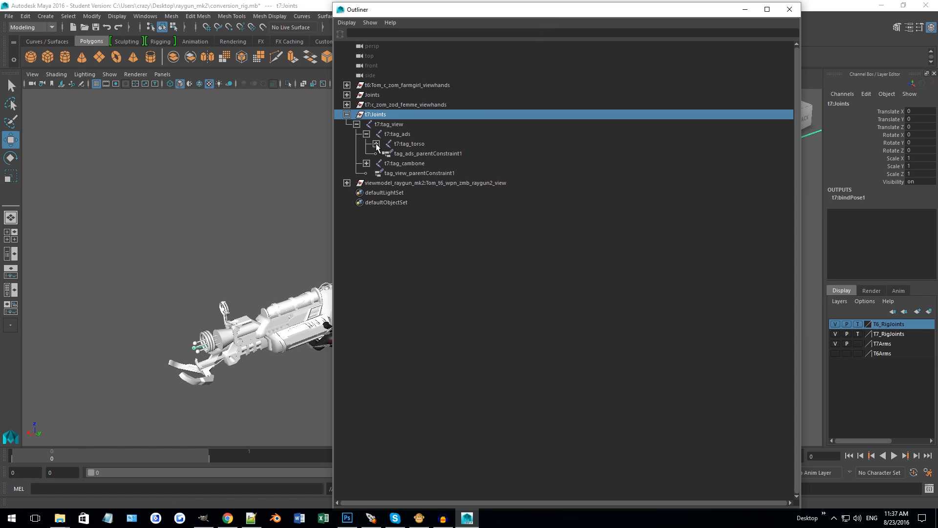
pyautogui.click(415, 144)
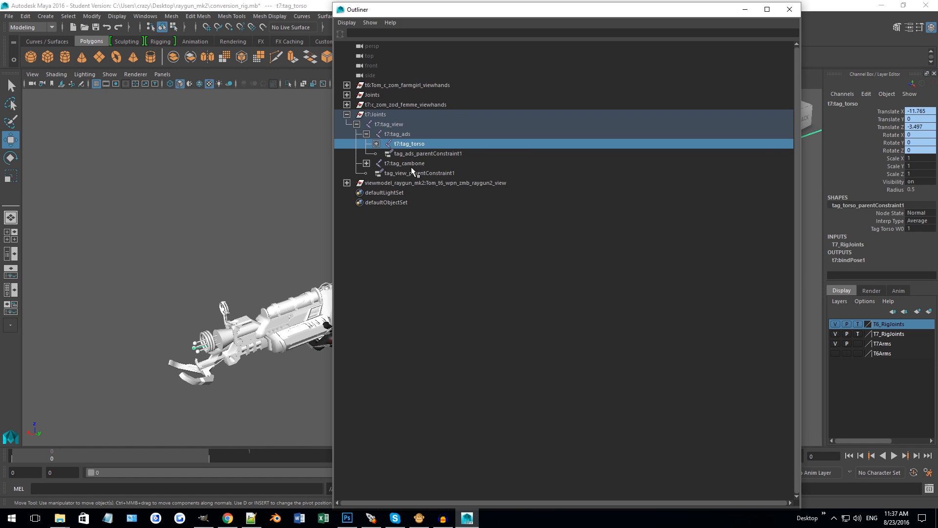
pyautogui.keyDown('ctrl'); pyautogui.click(412, 164); pyautogui.keyUp('ctrl')
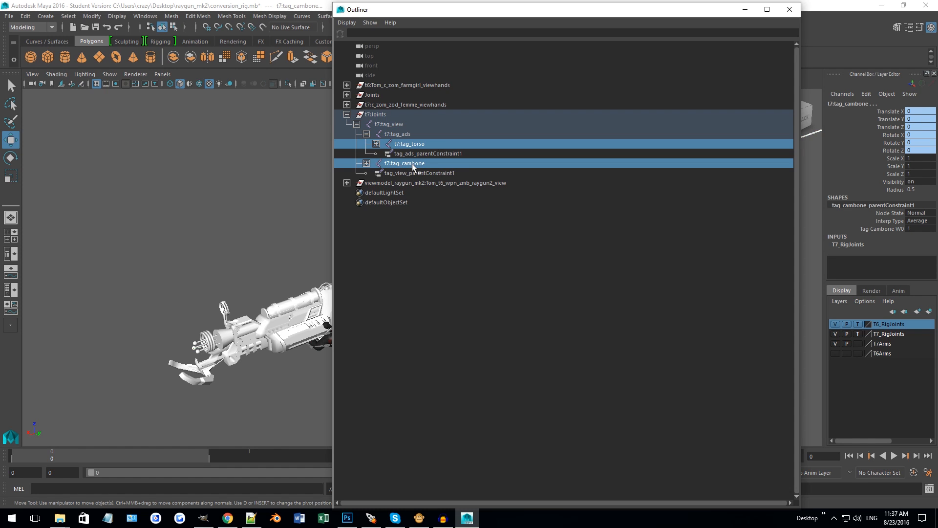
# Step: Extend the selection to the full hierarchies of t7:tag_torso and t7:tag_cambone, and close the Outliner
pyautogui.moveTo(476, 12); pyautogui.dragTo(511, 162)
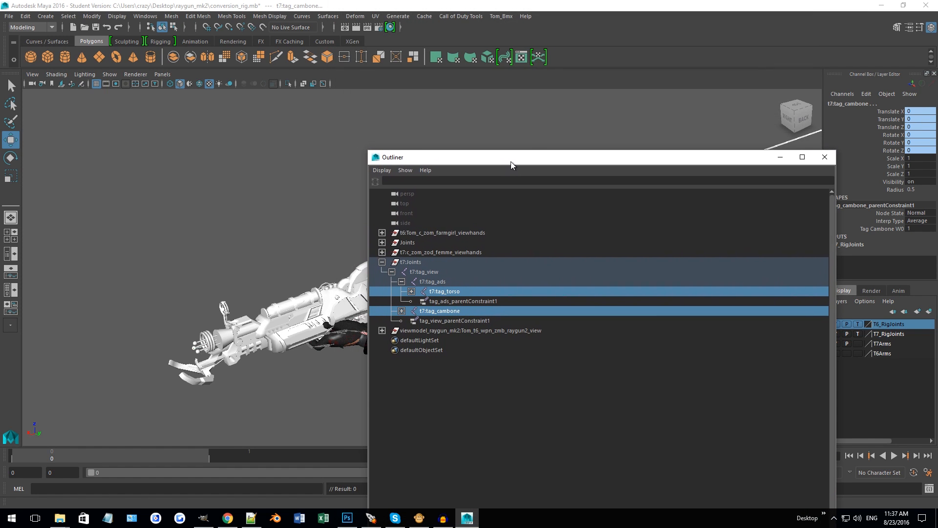
pyautogui.click(46, 16)
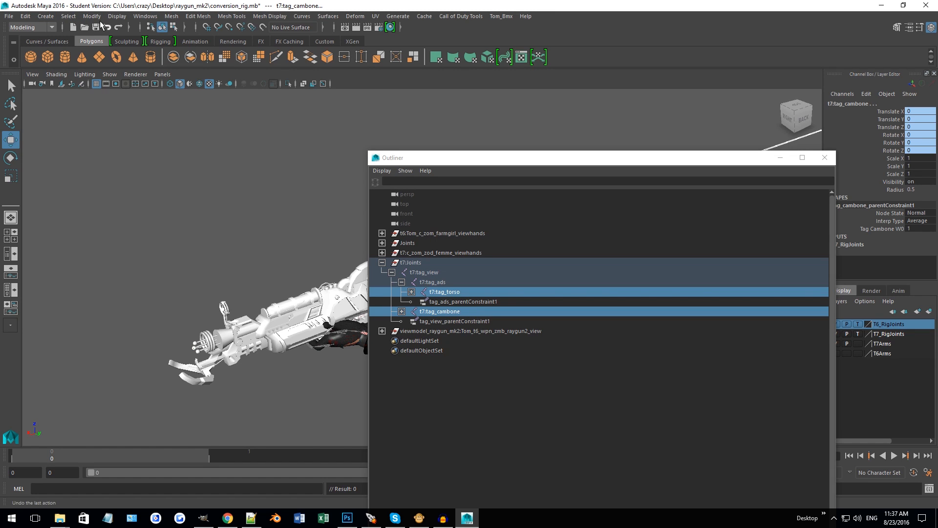
pyautogui.click(71, 17)
pyautogui.click(88, 63)
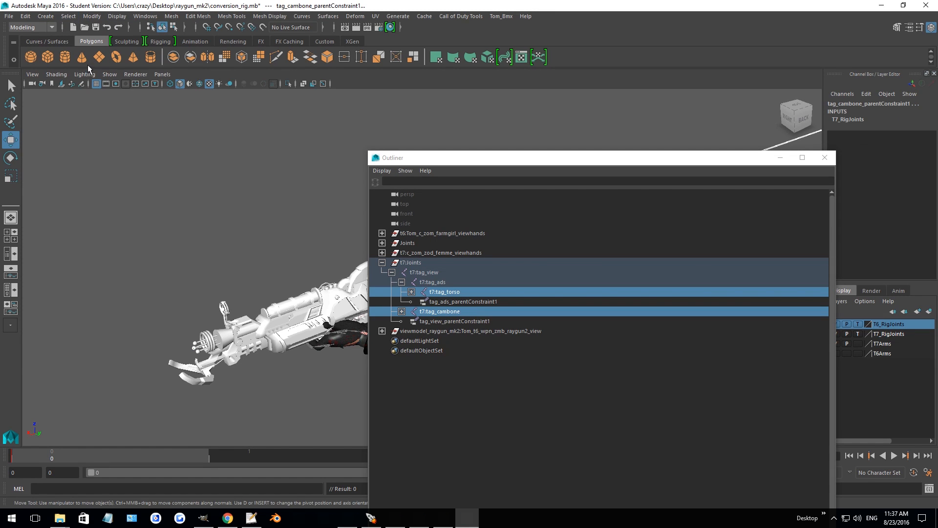
pyautogui.moveTo(464, 159); pyautogui.dragTo(419, 72)
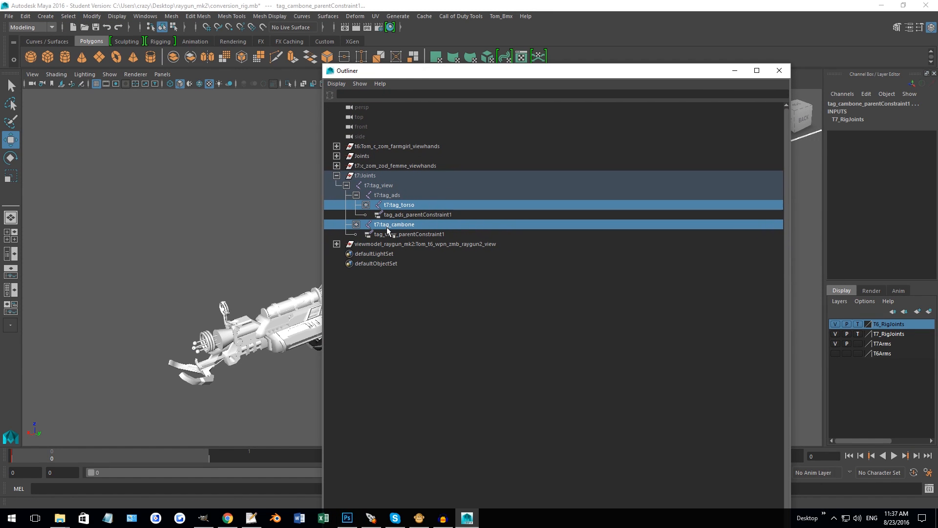
pyautogui.click(778, 70)
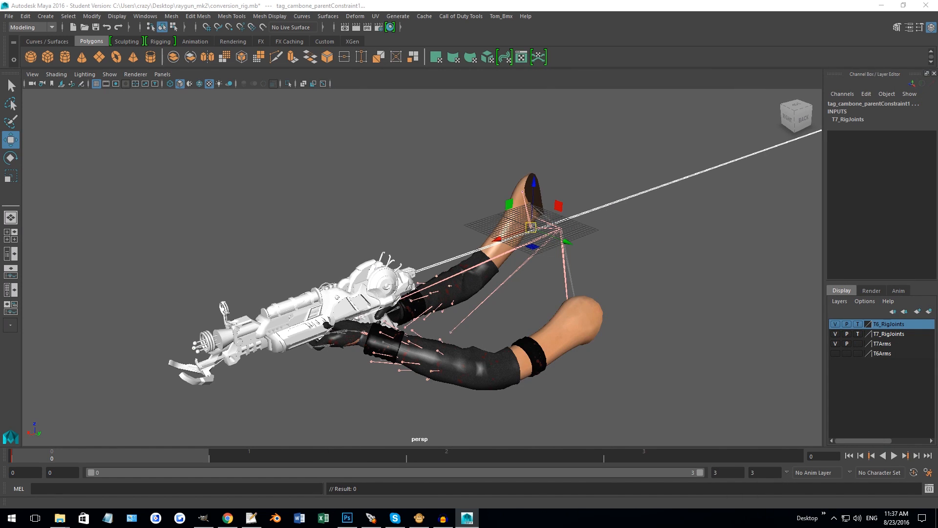
# Step: Open the Call of Duty Export XAnim tool and set the frame range from 0 to 3
pyautogui.click(499, 17)
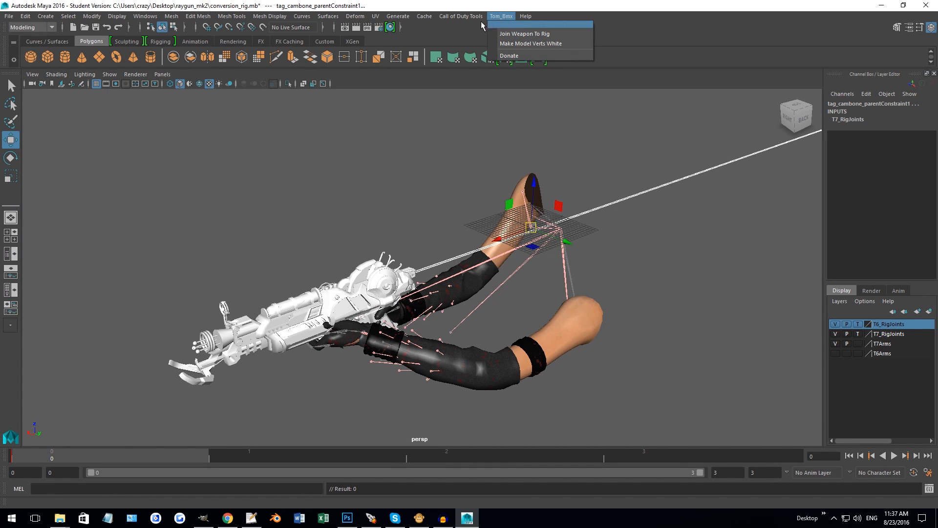
pyautogui.click(476, 43)
pyautogui.click(505, 17)
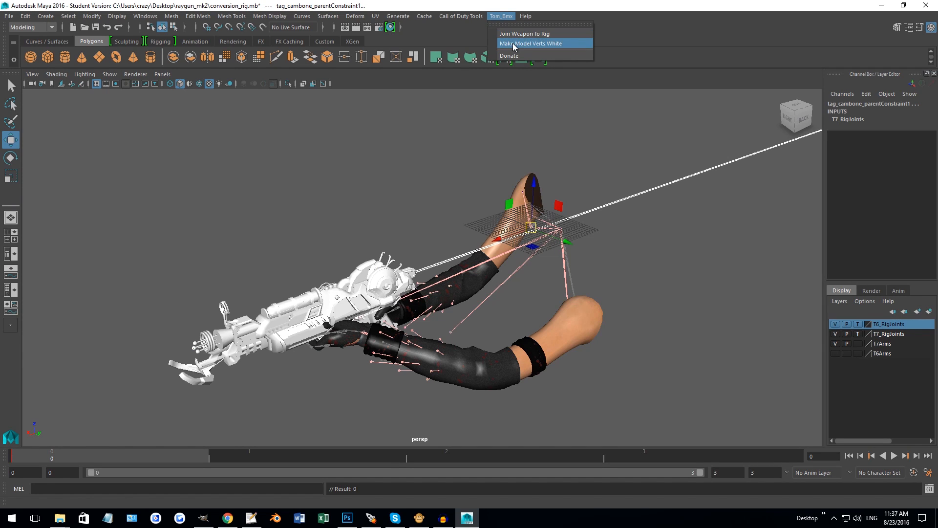
pyautogui.click(485, 34)
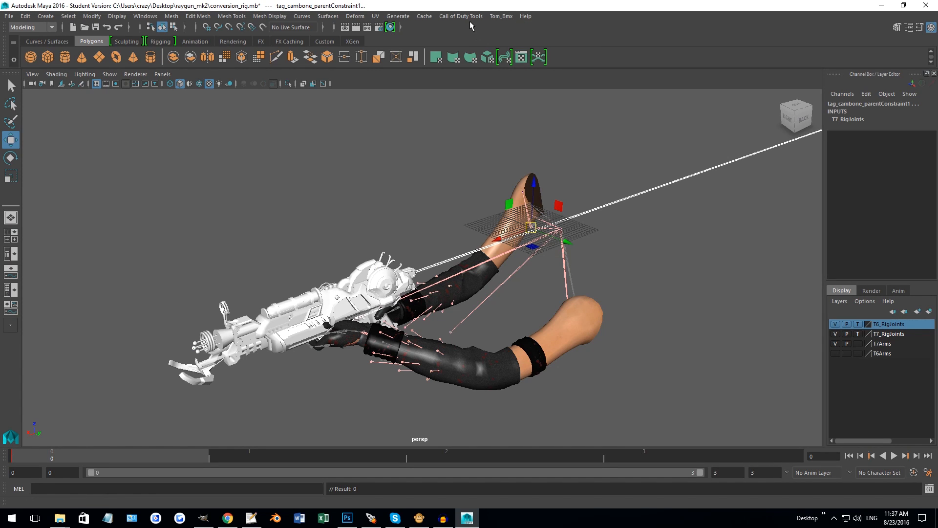
pyautogui.click(470, 18)
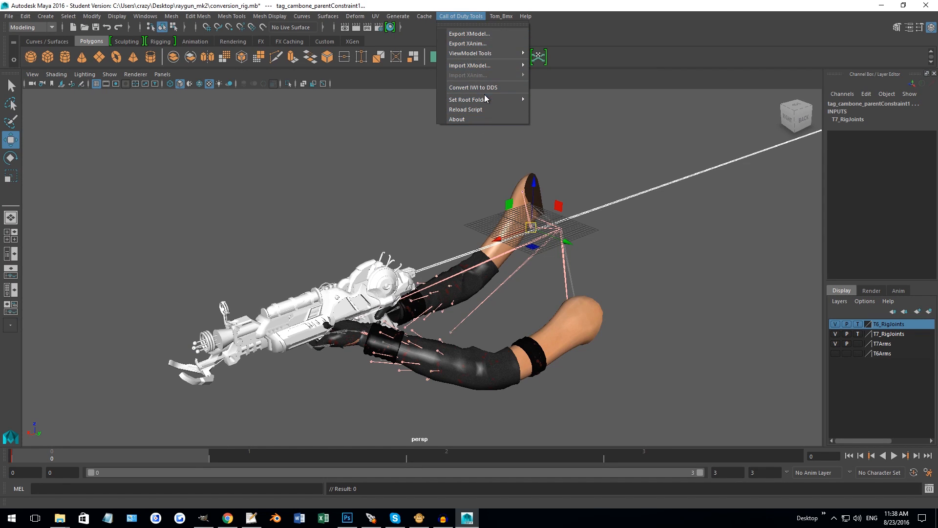
pyautogui.click(473, 46)
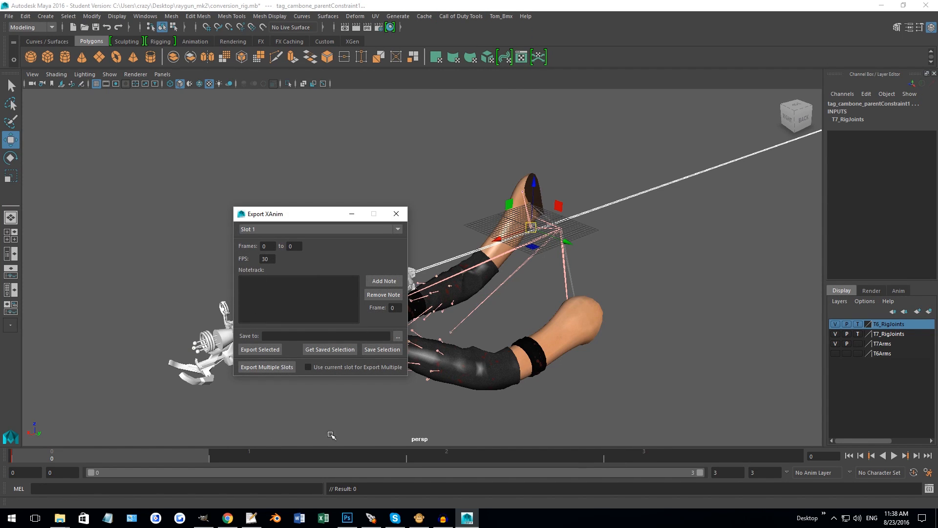
pyautogui.press('Tab')
pyautogui.moveTo(322, 218); pyautogui.dragTo(271, 156)
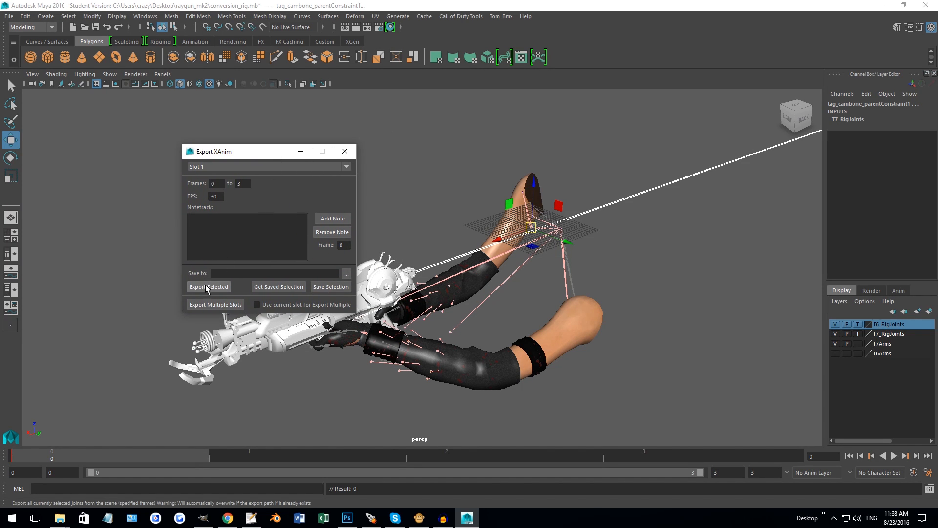
# Step: Browse for the export location, create a folder named anims inside raygun_mk2, and open it
pyautogui.click(346, 273)
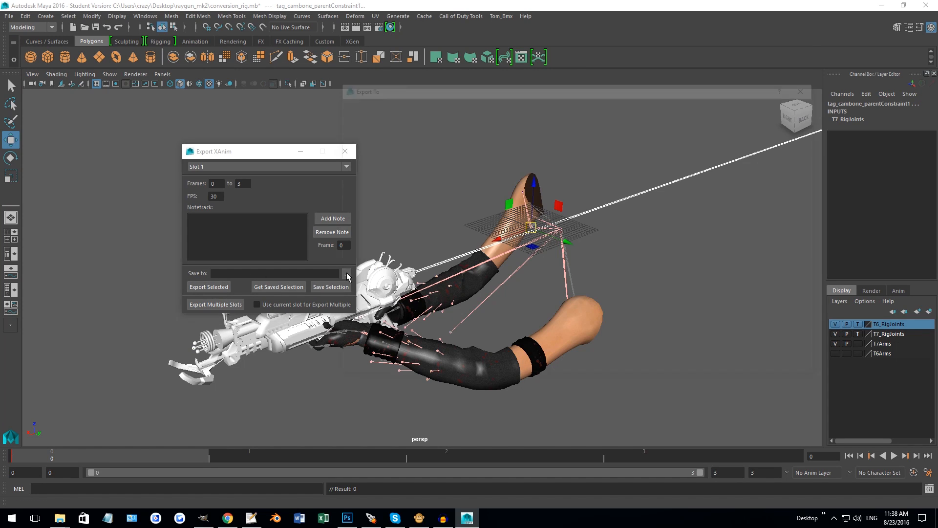
pyautogui.moveTo(458, 88); pyautogui.dragTo(496, 111)
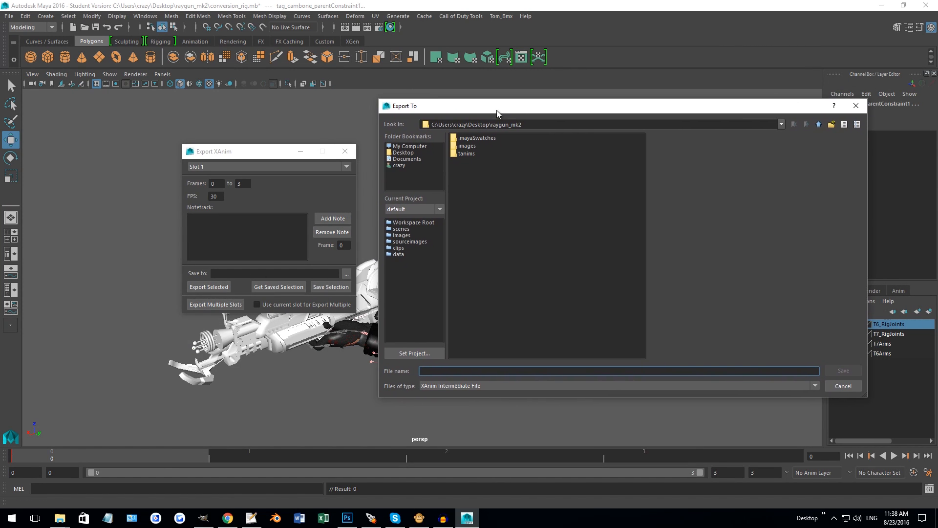
pyautogui.rightClick(482, 172)
pyautogui.click(503, 197)
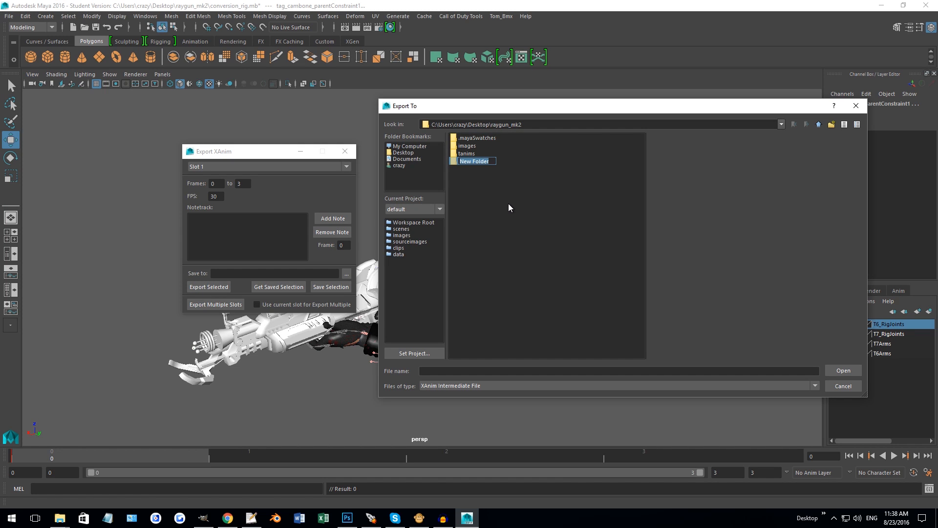
pyautogui.write('anims')
pyautogui.press('Return')
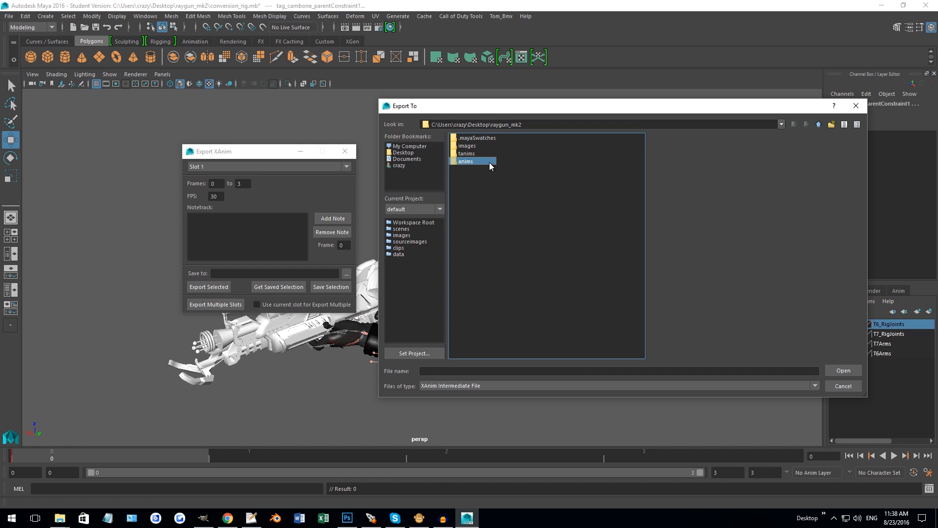
pyautogui.doubleClick(471, 162)
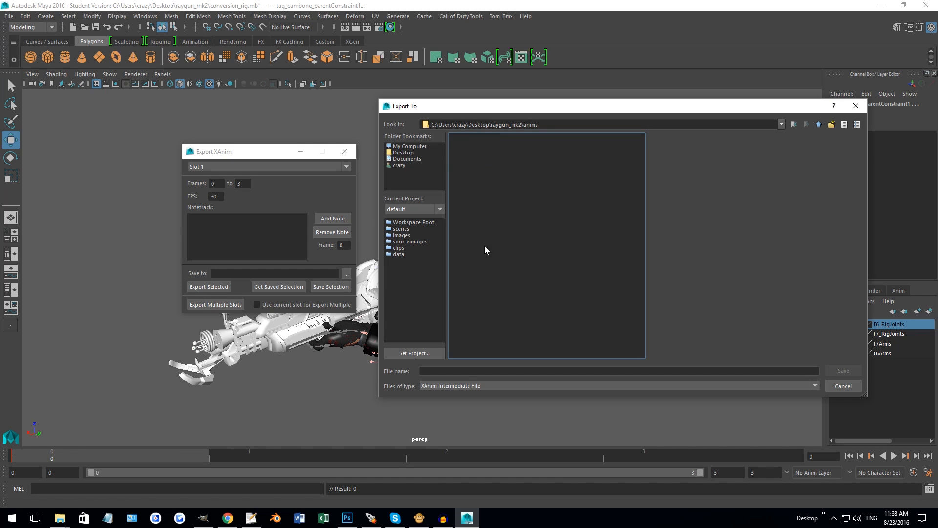
# Step: Set the export file name to viewmodel_raygun_mk2_idle in the anims folder as an XAnim Intermediate File
pyautogui.click(460, 370)
pyautogui.write('viewmodel_raygun_mk2_idle')
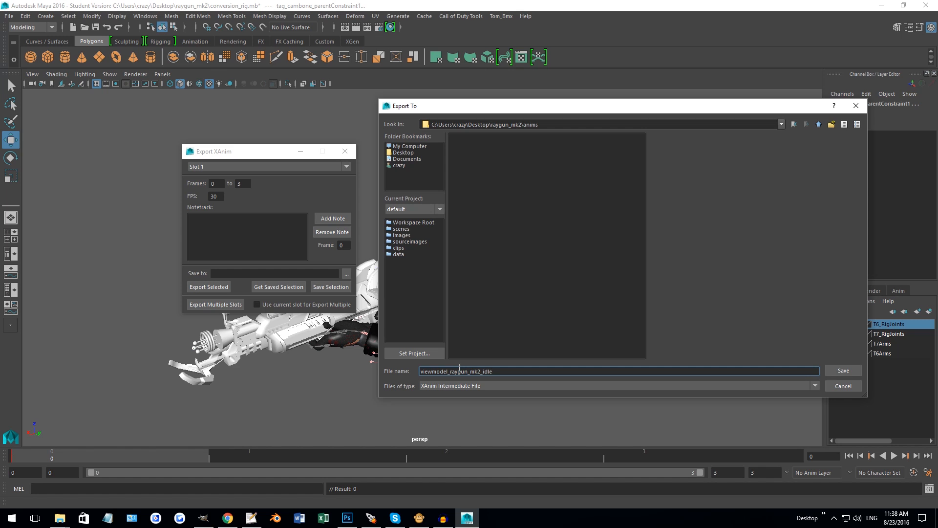
pyautogui.press('Return')
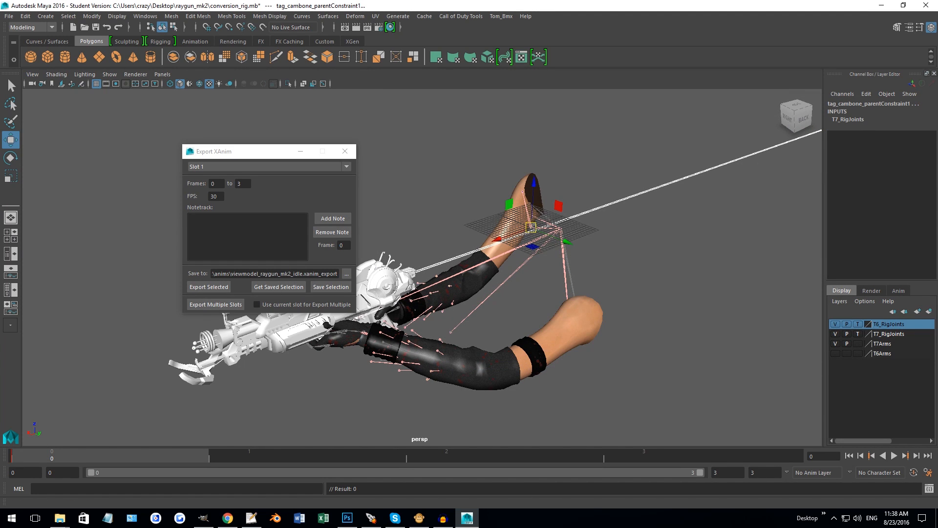
# Step: Export the selected joints as an XAnim without saving changes to conversion_rig.mb, and close the Export XAnim window
pyautogui.click(210, 288)
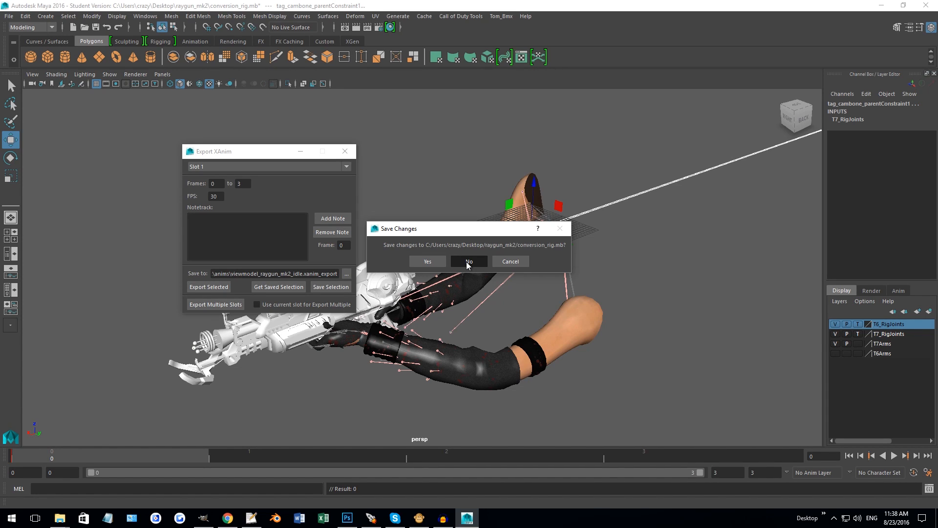
pyautogui.moveTo(472, 232); pyautogui.dragTo(480, 213)
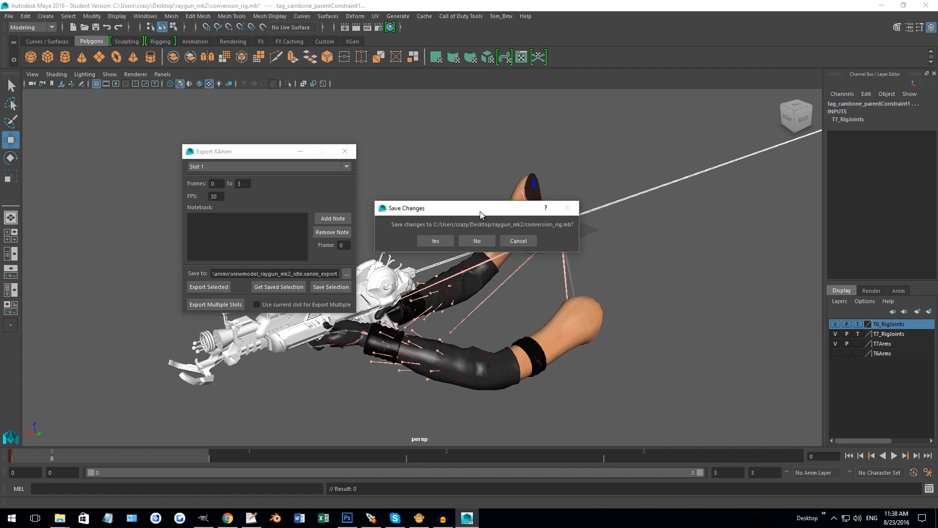
pyautogui.click(473, 240)
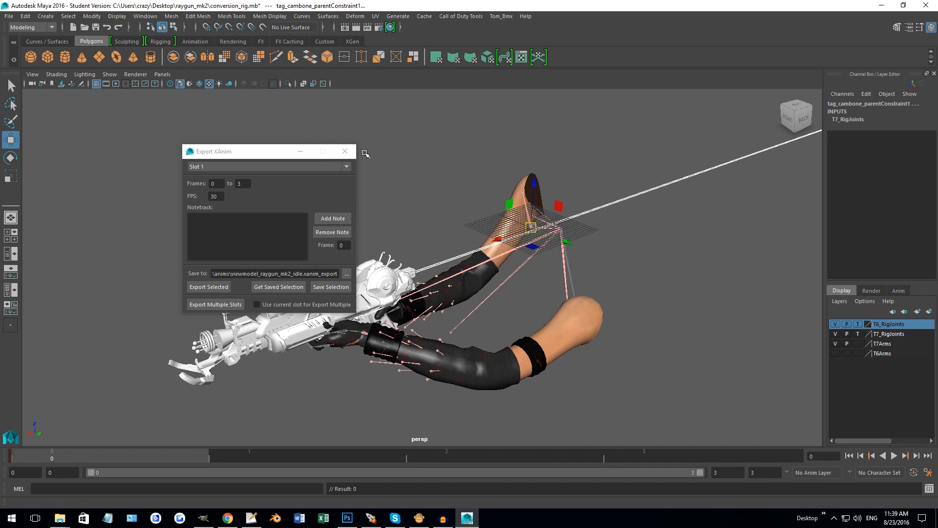
pyautogui.click(348, 152)
# Step: Reopen conversion_rig.mb from the raygun_mk2 folder, discarding the changes to the current scene
pyautogui.click(9, 16)
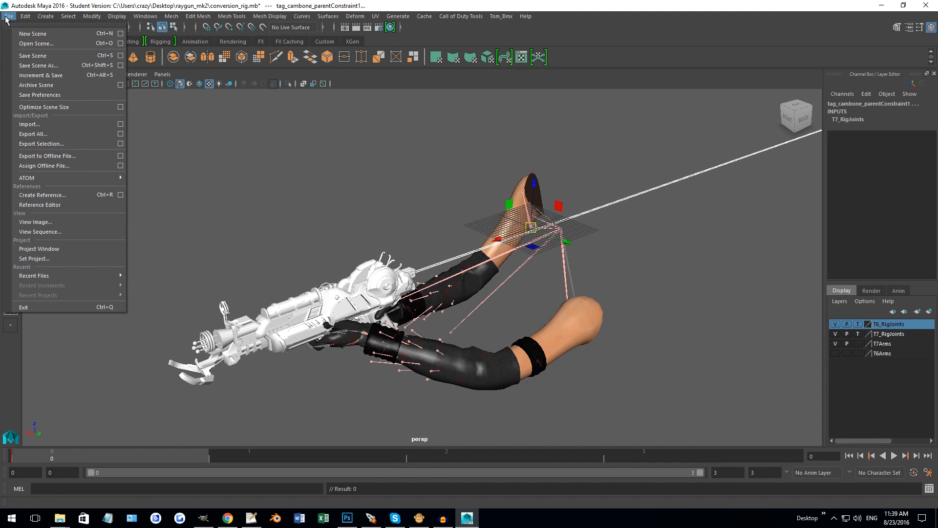
pyautogui.click(27, 44)
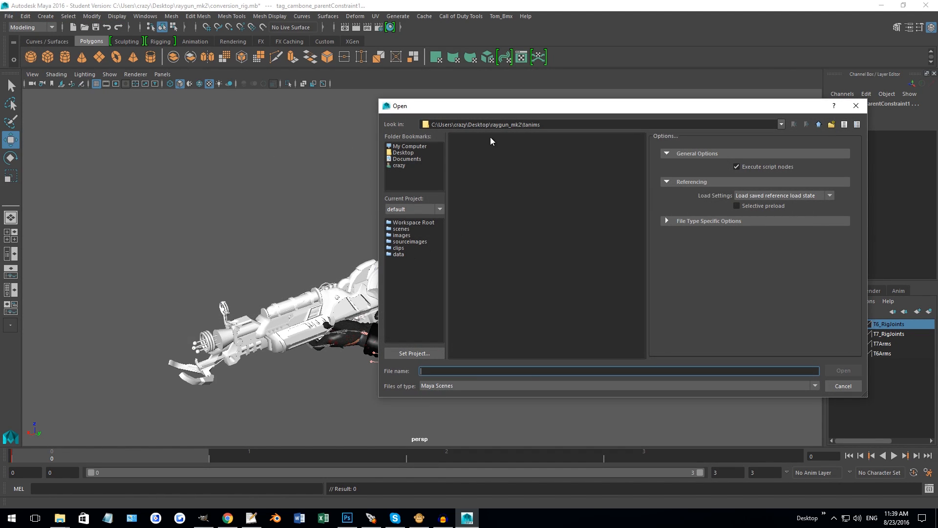
pyautogui.doubleClick(533, 125)
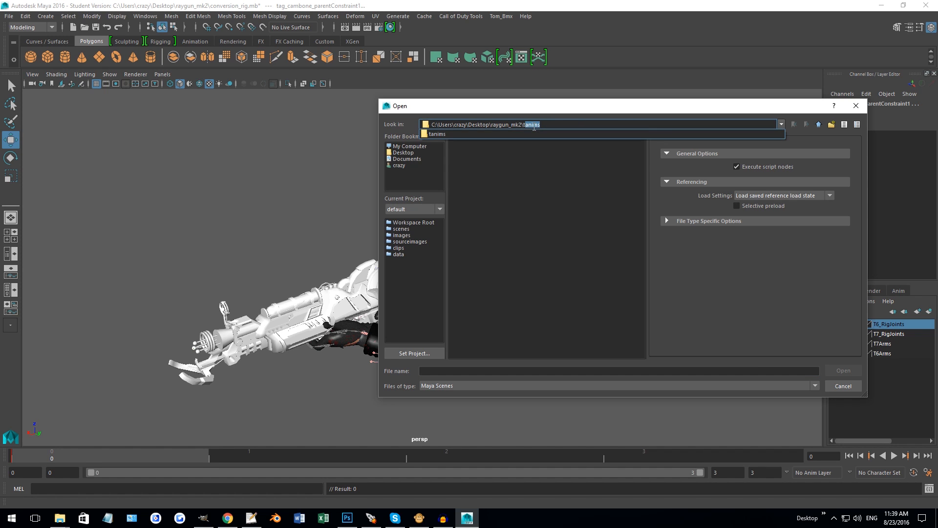
pyautogui.press('BackSpace')
pyautogui.press('BackSpace')
pyautogui.doubleClick(503, 169)
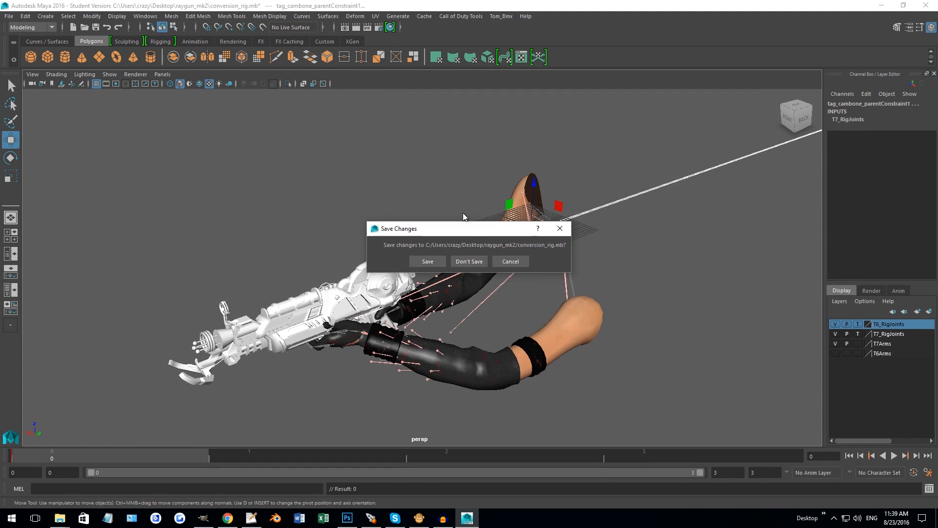
pyautogui.click(467, 262)
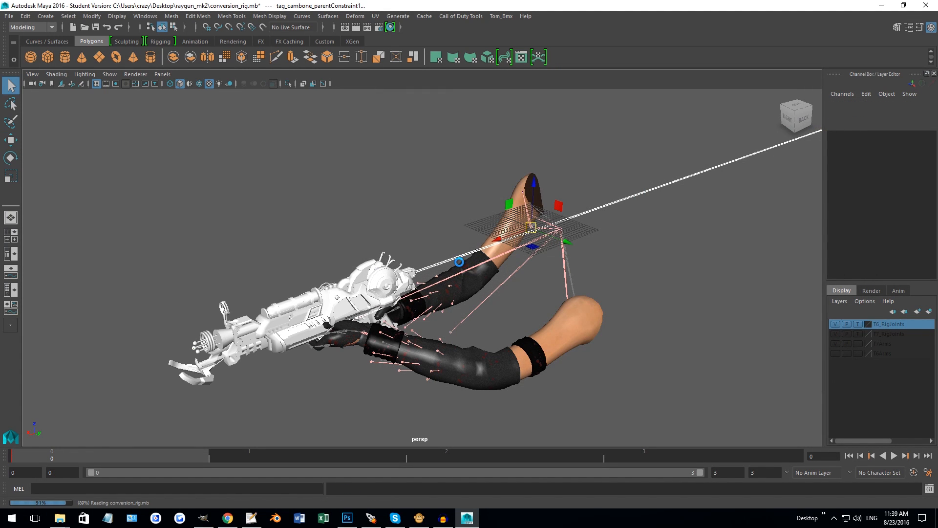
pyautogui.keyDown('alt'); pyautogui.moveTo(498, 264); pyautogui.dragTo(449, 257); pyautogui.keyUp('alt')
# Step: Switch to the tanims folder and look through the viewmodel_raygun_mk2 animation files
pyautogui.click(59, 517)
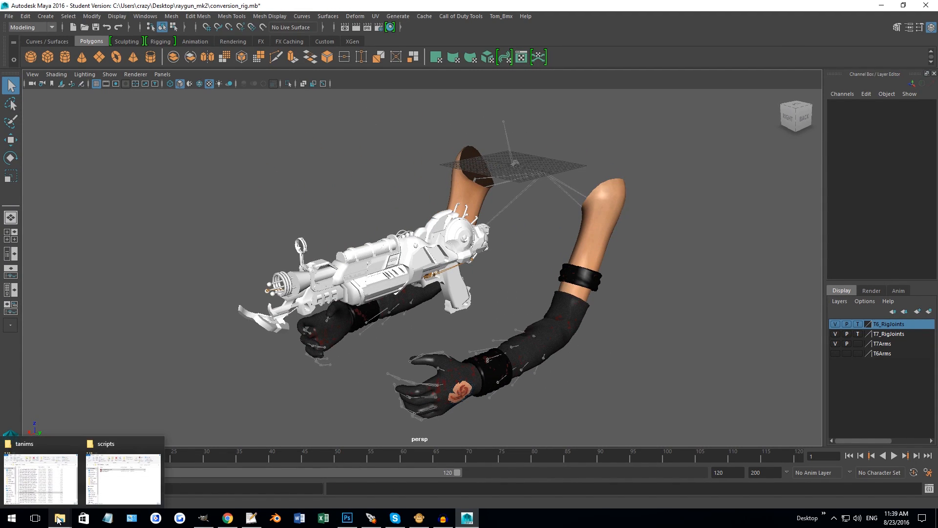
pyautogui.moveTo(120, 485)
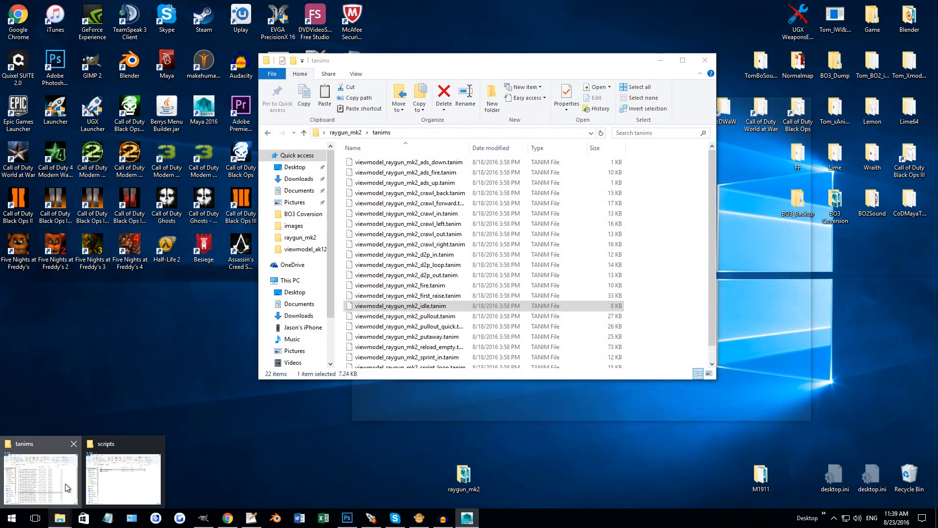
pyautogui.click(40, 479)
pyautogui.scroll(-1, 567, 288)
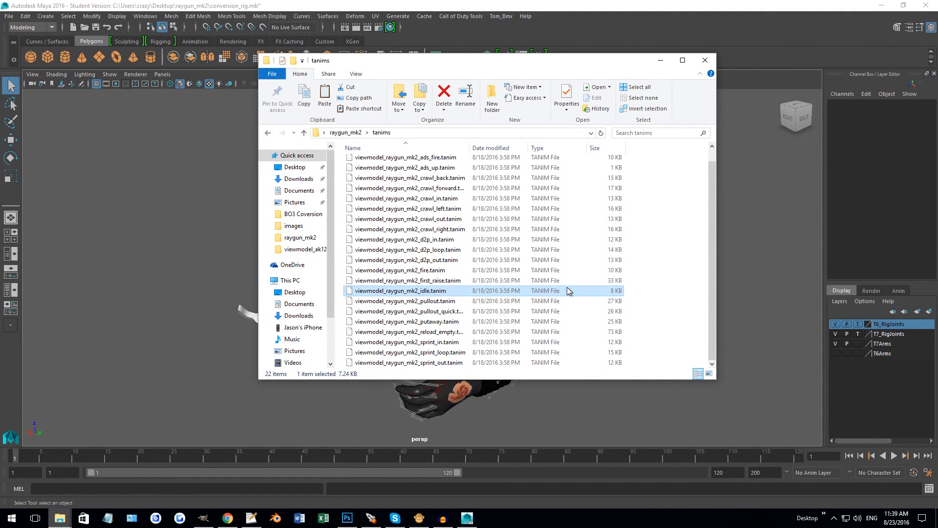
pyautogui.scroll(1, 565, 289)
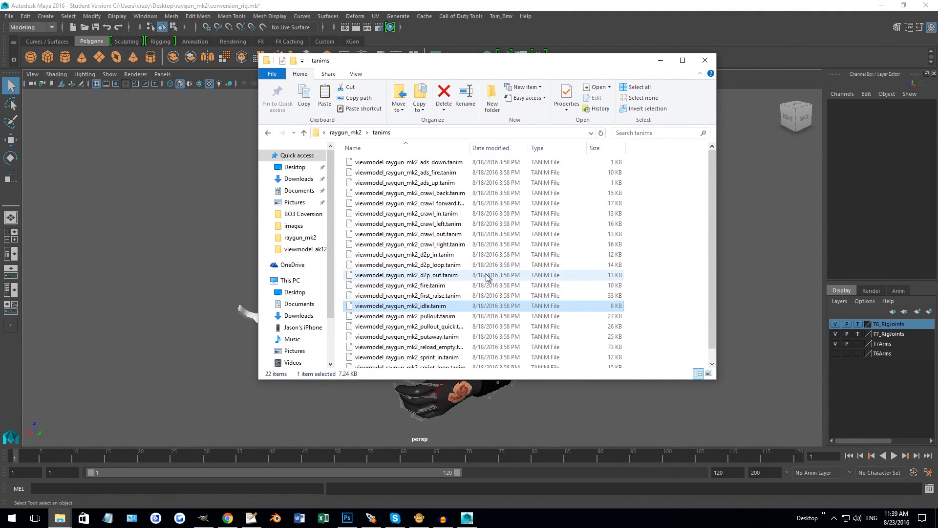
pyautogui.moveTo(688, 197); pyautogui.dragTo(653, 299)
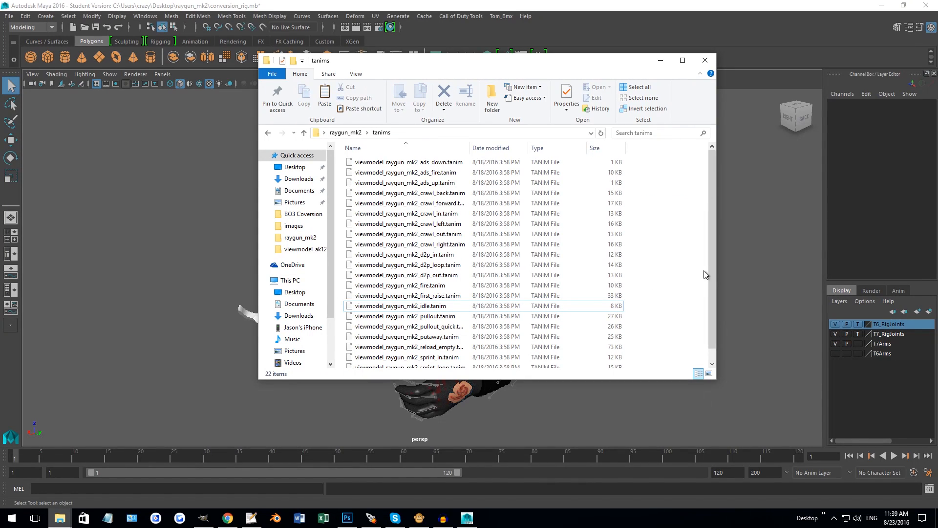
pyautogui.scroll(-1, 708, 269)
pyautogui.moveTo(565, 63); pyautogui.dragTo(597, 78)
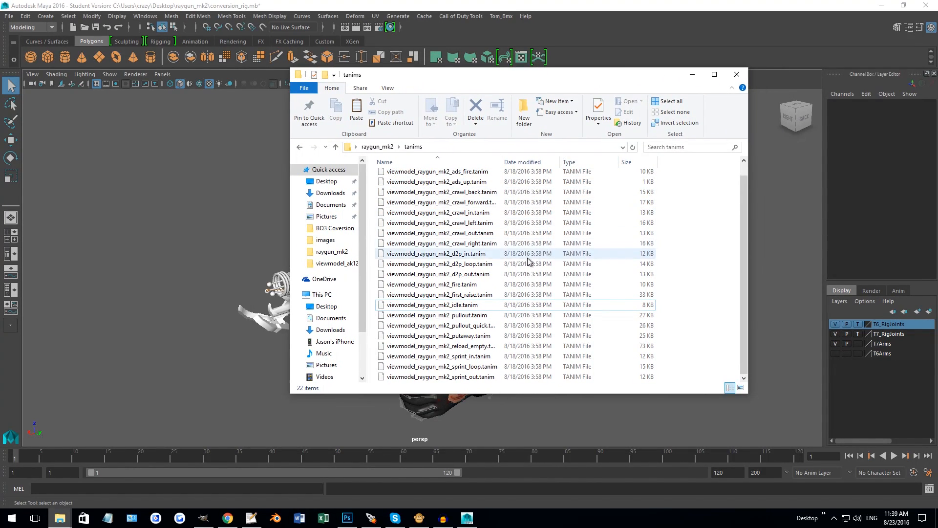
pyautogui.scroll(1, 476, 283)
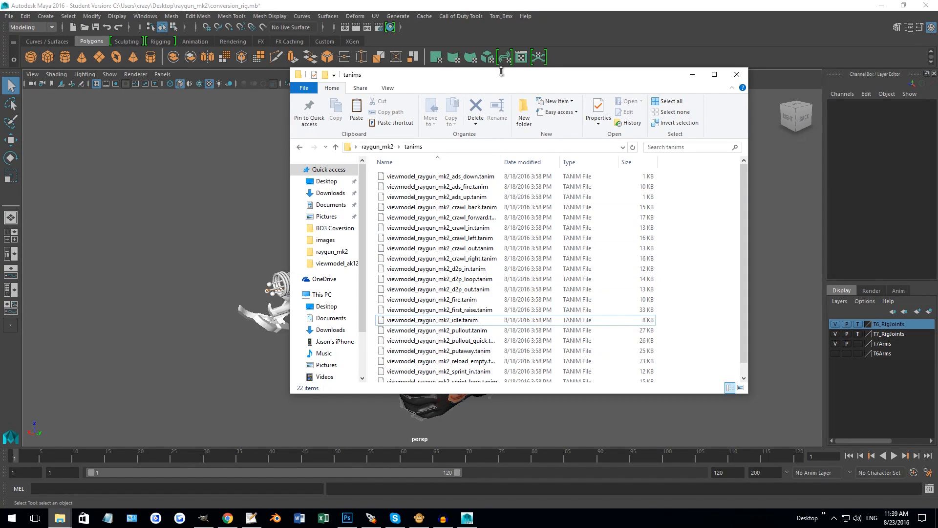
pyautogui.moveTo(520, 77); pyautogui.dragTo(483, 101)
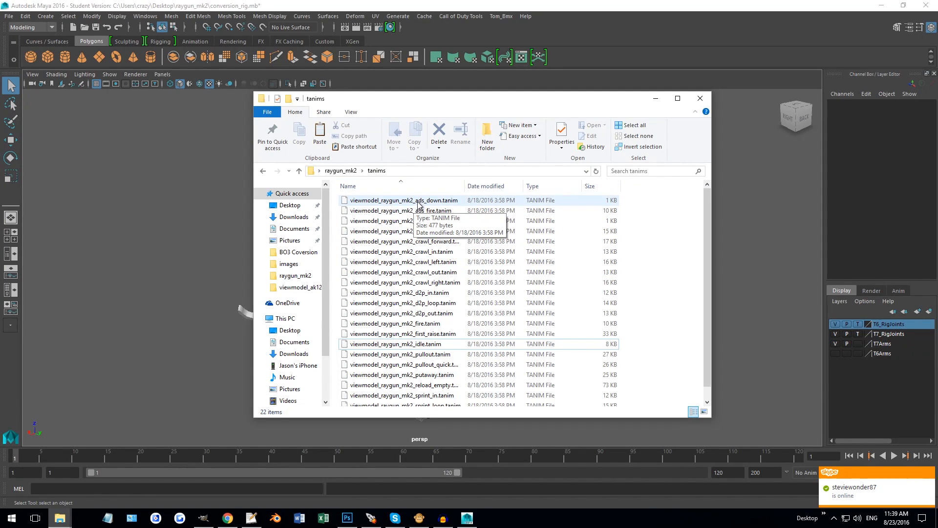
pyautogui.moveTo(405, 108); pyautogui.dragTo(456, 112)
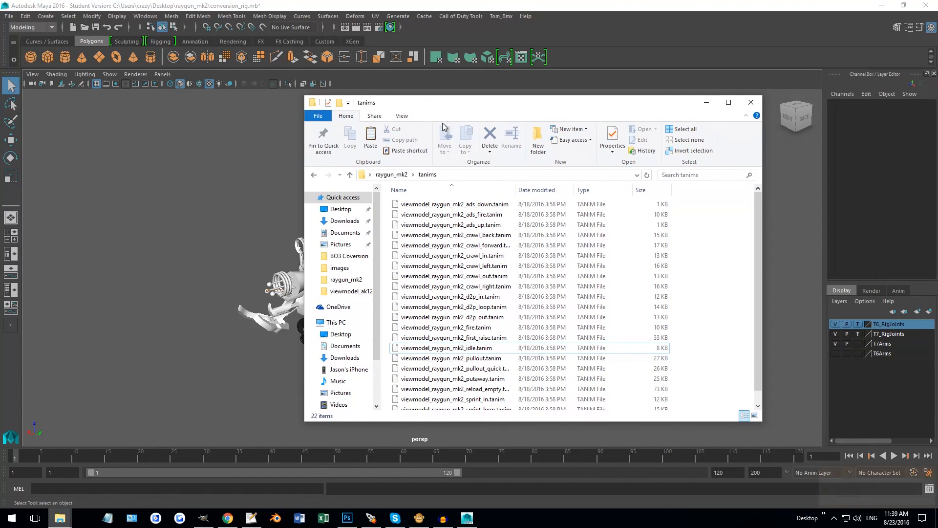
# Step: Examine the ads_down, fire and first_raise files among the raygun_mk2 animations in the tanims folder
pyautogui.click(482, 206)
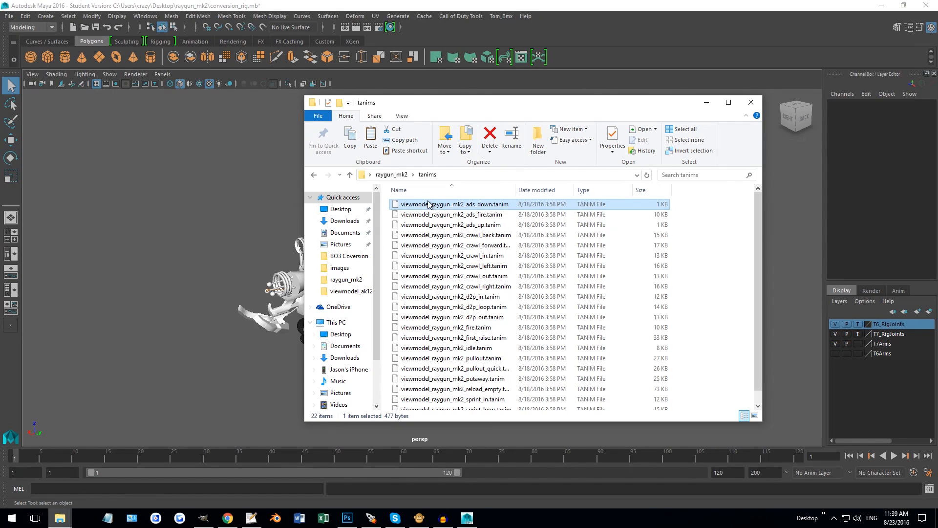
pyautogui.scroll(-1, 477, 318)
pyautogui.scroll(1, 461, 262)
pyautogui.scroll(-1, 491, 347)
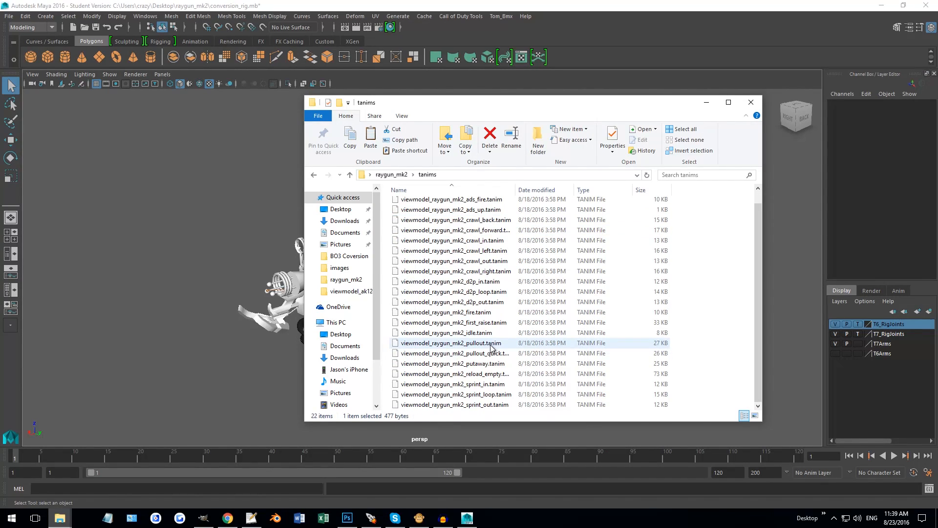
pyautogui.click(481, 313)
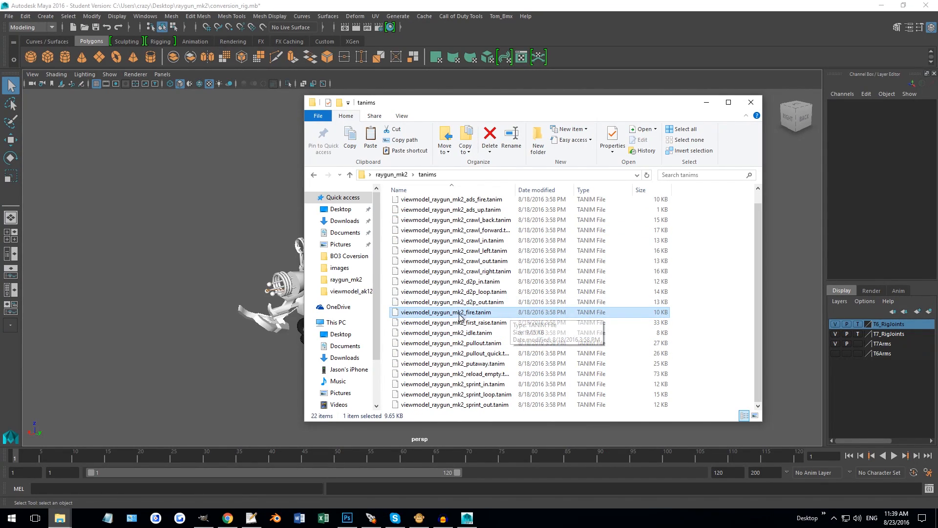
pyautogui.click(449, 323)
pyautogui.click(461, 313)
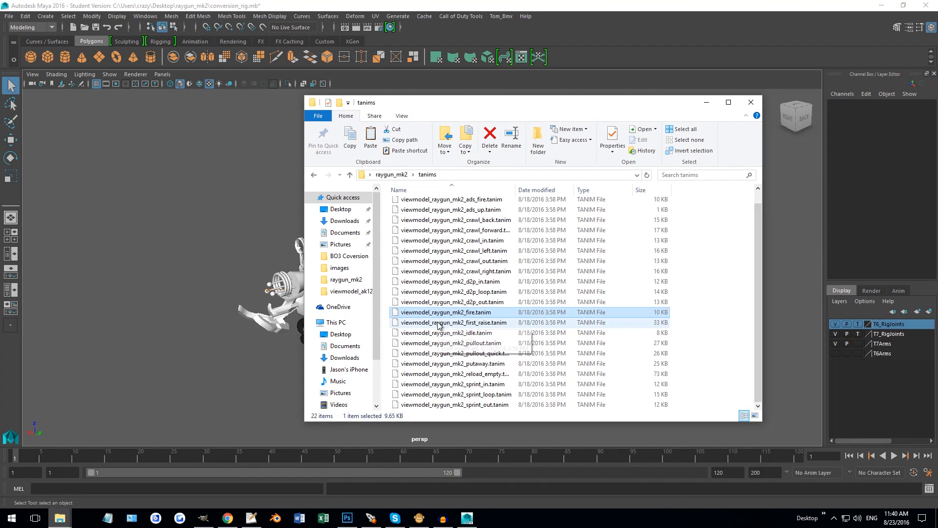
pyautogui.scroll(1, 485, 288)
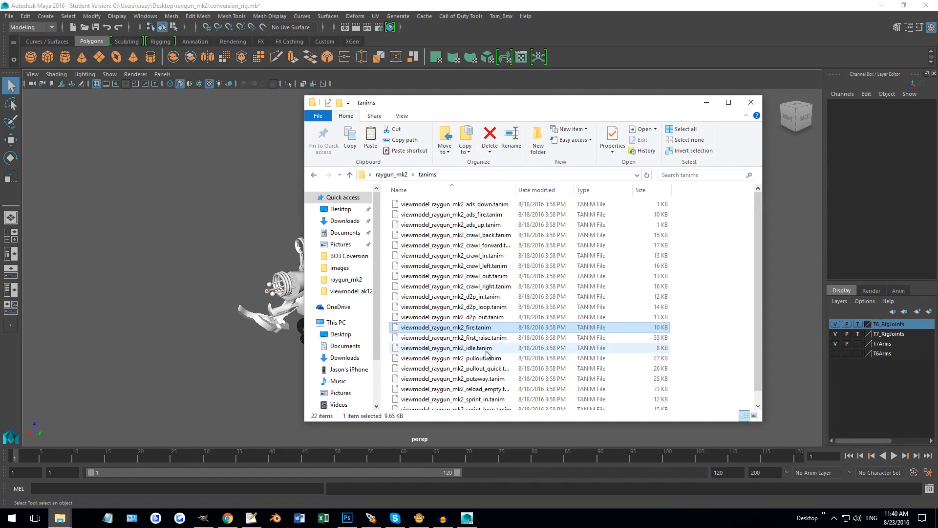
# Step: Import viewmodel_raygun_mk2_idle.tanim onto the rig in Maya, followed by viewmodel_raygun_mk2_ads_up.tanim
pyautogui.click(437, 348)
pyautogui.moveTo(437, 348); pyautogui.dragTo(209, 330)
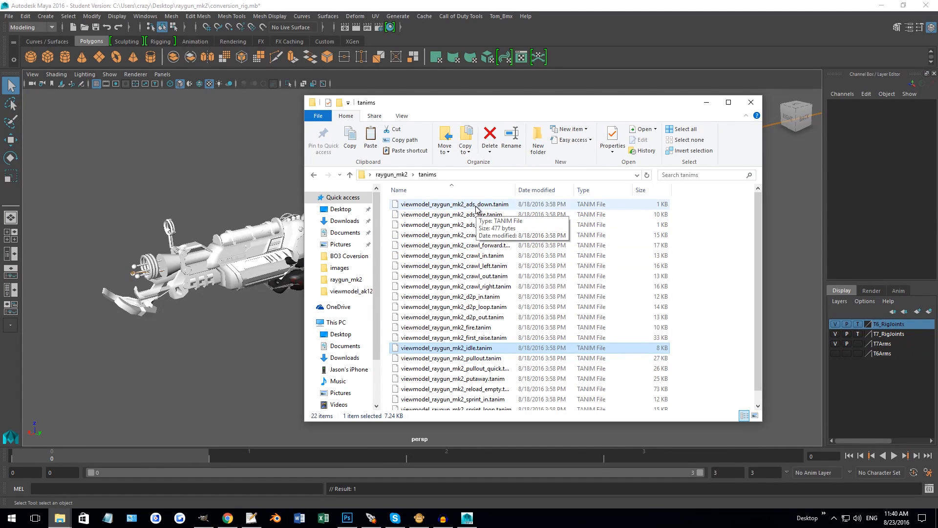
pyautogui.click(457, 204)
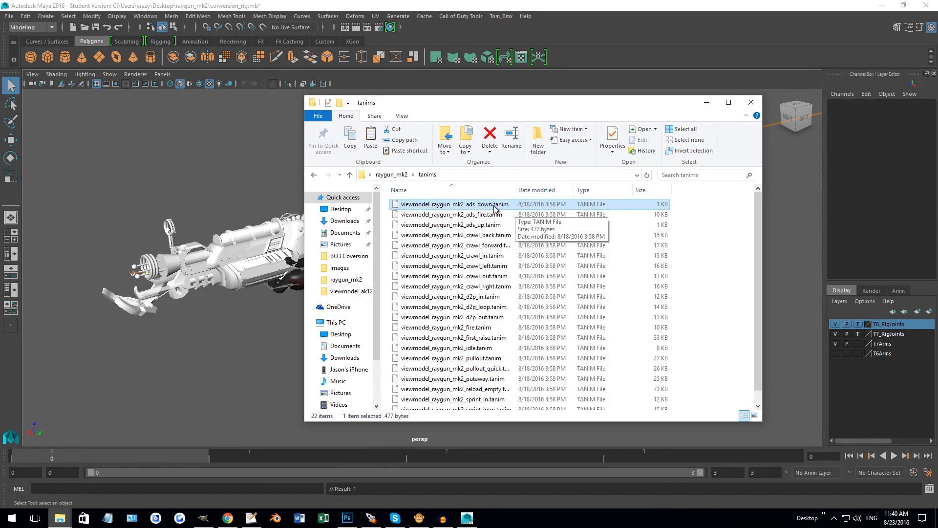
pyautogui.moveTo(456, 225); pyautogui.dragTo(242, 328)
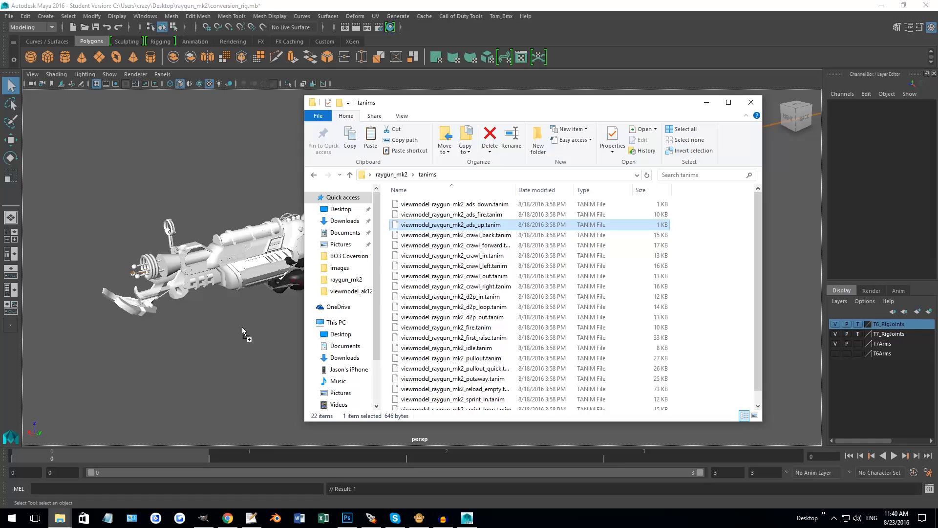
pyautogui.click(230, 398)
# Step: Preview the ads_up animation through the FirstPerson65 camera and return to the persp camera
pyautogui.click(163, 74)
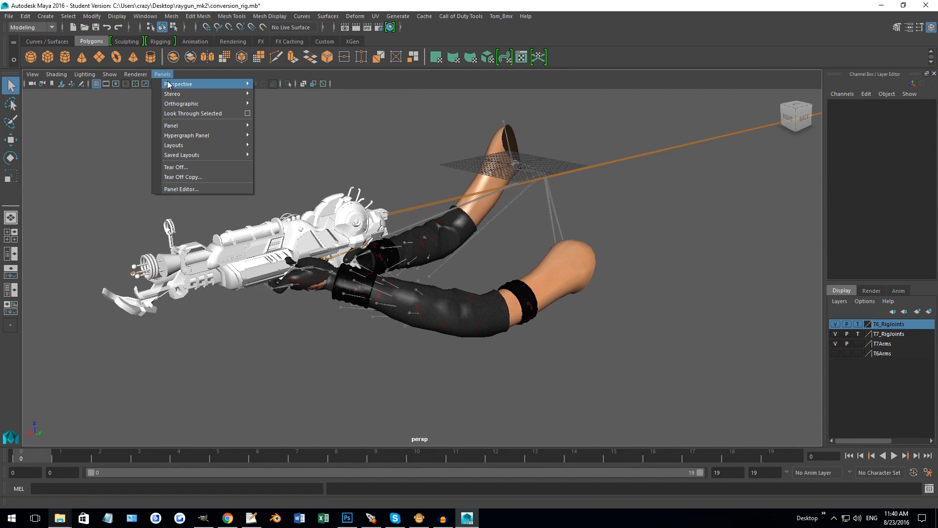
pyautogui.moveTo(179, 84)
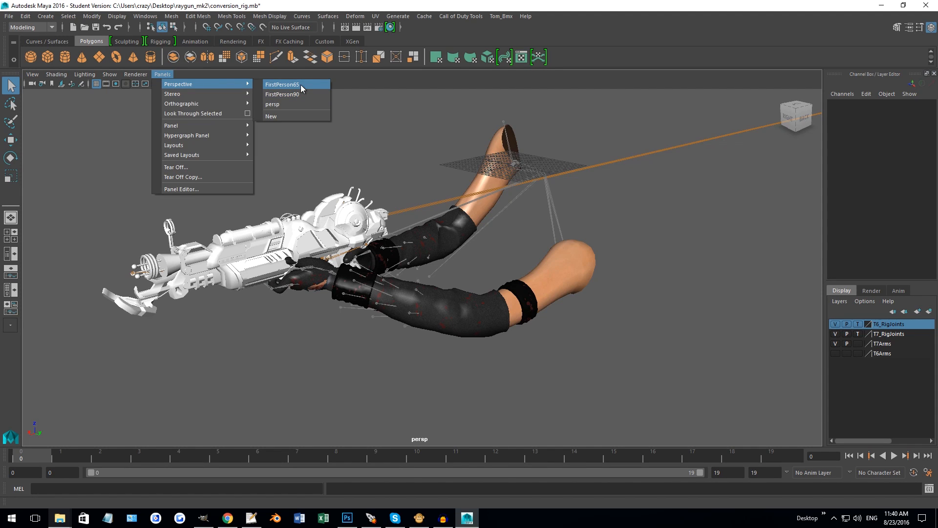
pyautogui.click(287, 84)
pyautogui.moveTo(34, 456); pyautogui.dragTo(829, 470)
pyautogui.press('Escape')
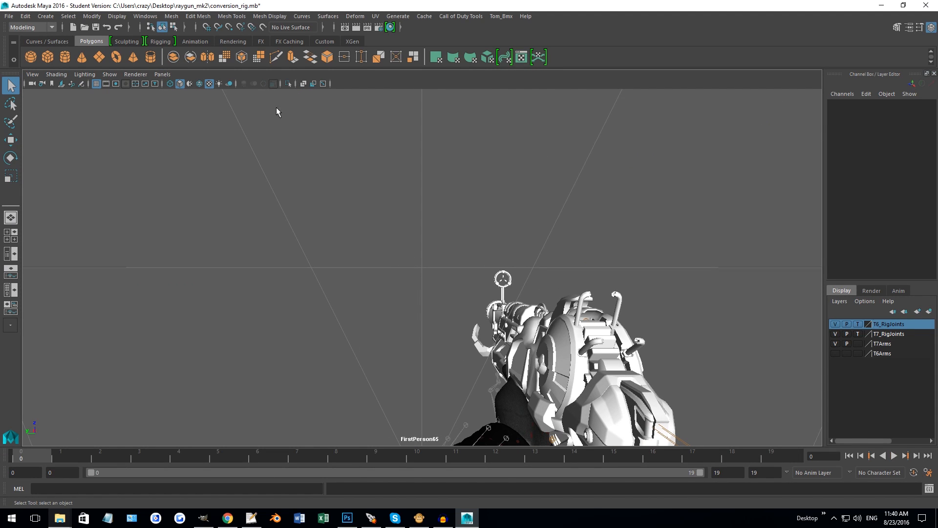
pyautogui.click(162, 74)
pyautogui.moveTo(171, 87)
pyautogui.click(272, 104)
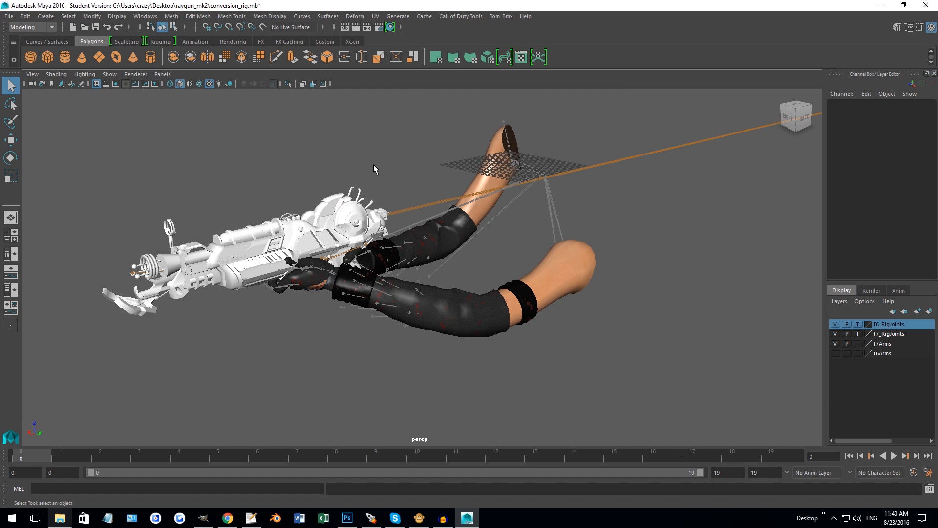
# Step: Select the t7:Joints_t7 group together with its whole hierarchy
pyautogui.moveTo(373, 164)
pyautogui.keyDown('alt'); pyautogui.mouseDown()
pyautogui.moveTo(462, 286)
pyautogui.moveTo(404, 189)
pyautogui.moveTo(463, 193)
pyautogui.moveTo(368, 174)
pyautogui.mouseUp(); pyautogui.keyUp('alt')
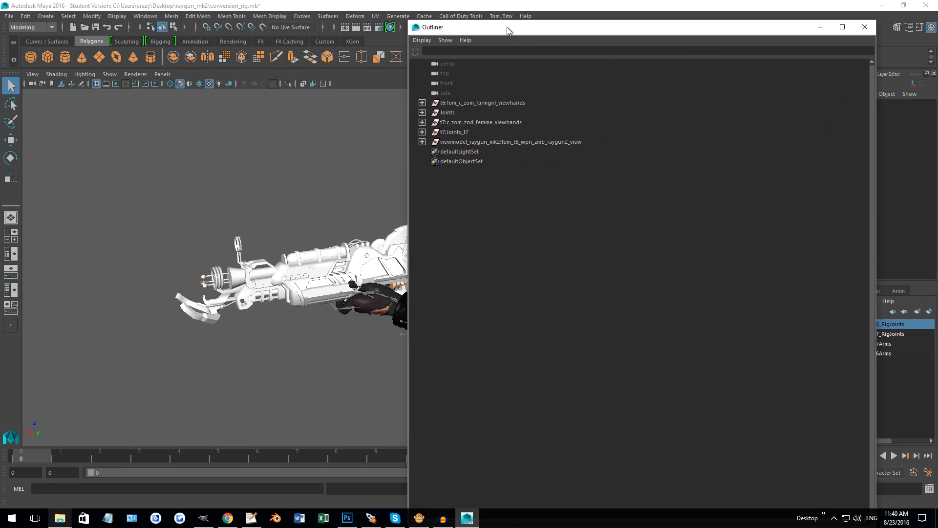
pyautogui.click(456, 130)
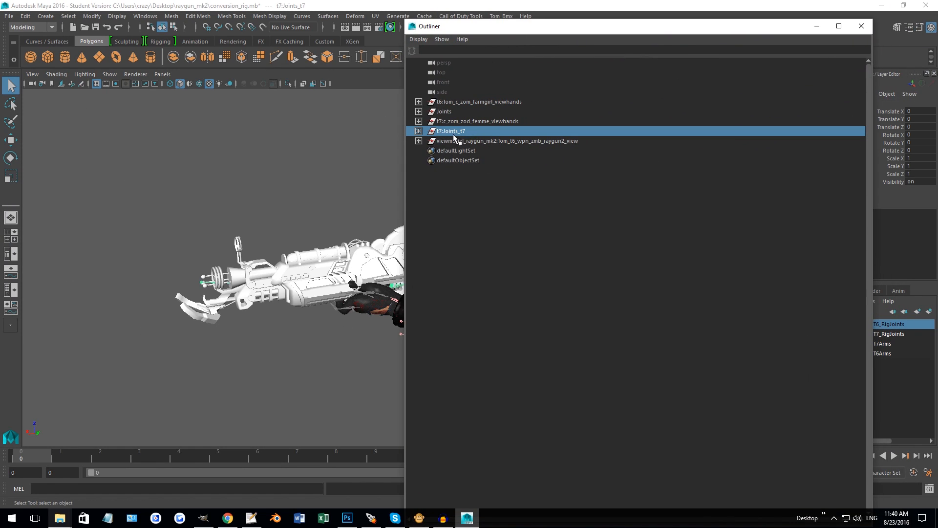
pyautogui.click(67, 16)
pyautogui.click(95, 63)
pyautogui.moveTo(481, 27); pyautogui.dragTo(936, 64)
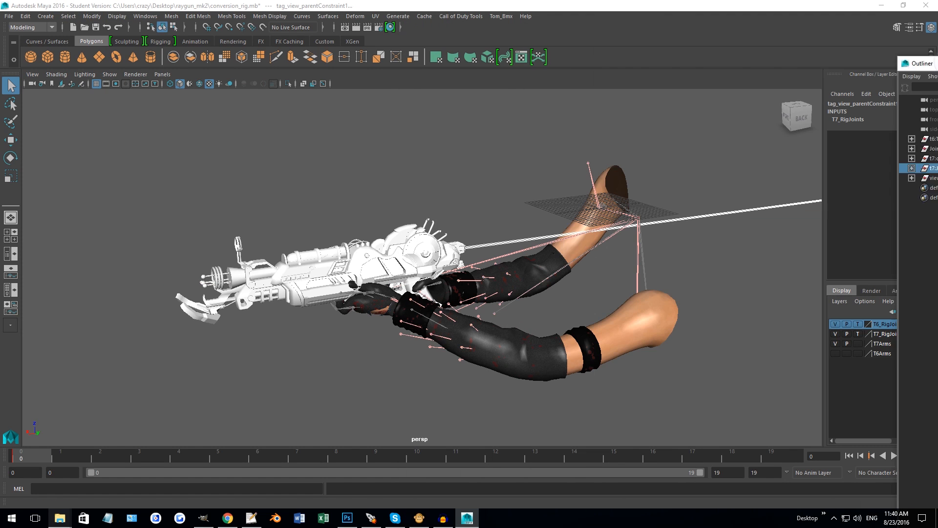
# Step: Run removeNamespace.mel from the BO3 Coversion scripts folder on the selected t7 joint hierarchy
pyautogui.moveTo(60, 517)
pyautogui.click(124, 474)
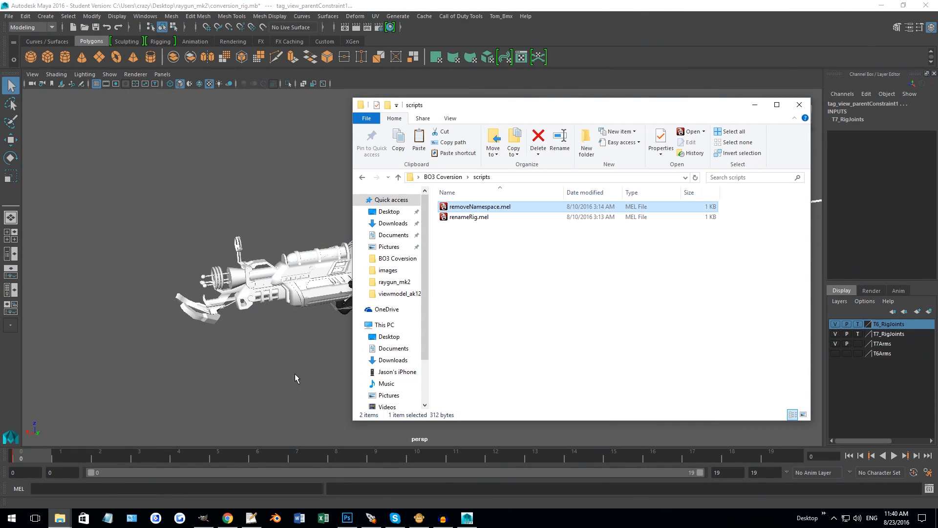
pyautogui.moveTo(472, 207); pyautogui.dragTo(245, 191)
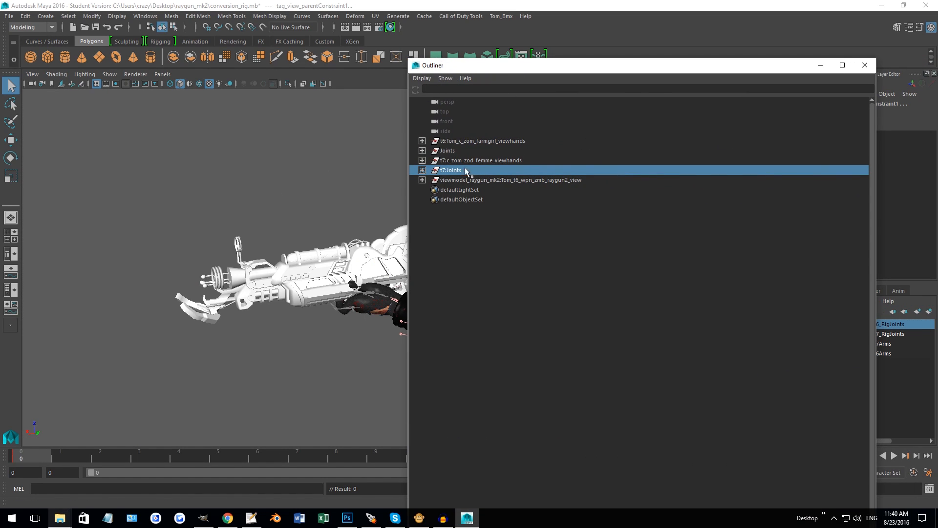
# Step: Expand the t7:Joints hierarchy, select only t7:tag_view and t7:tag_torso, and close the Outliner
pyautogui.click(422, 170)
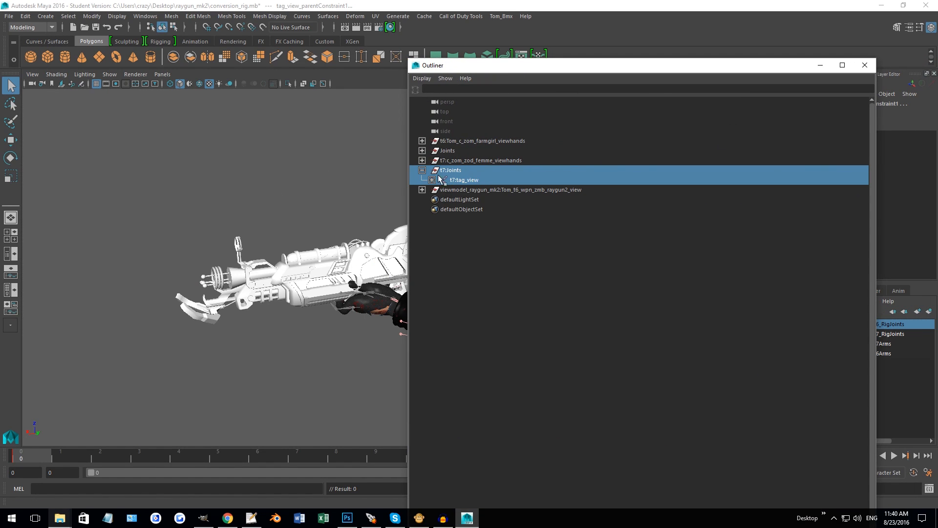
pyautogui.click(431, 180)
pyautogui.click(441, 189)
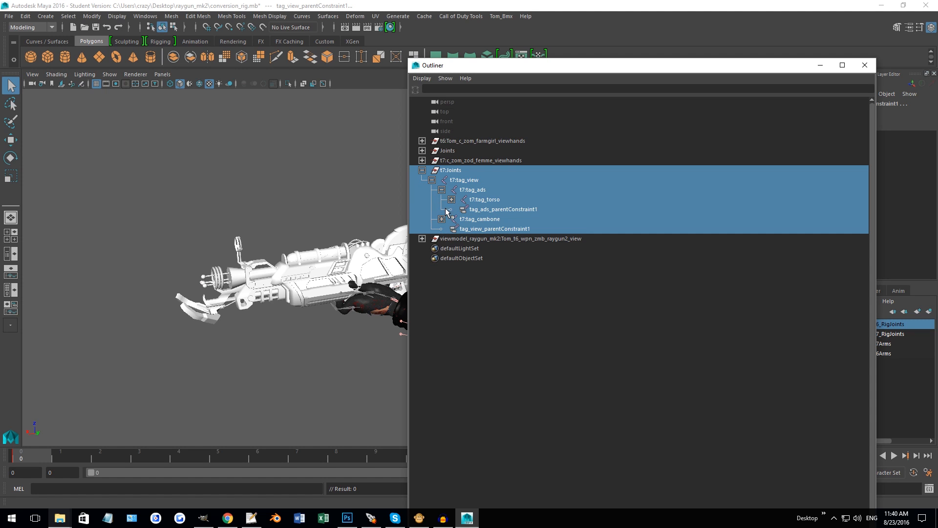
pyautogui.click(494, 199)
pyautogui.keyDown('ctrl'); pyautogui.click(492, 219); pyautogui.keyUp('ctrl')
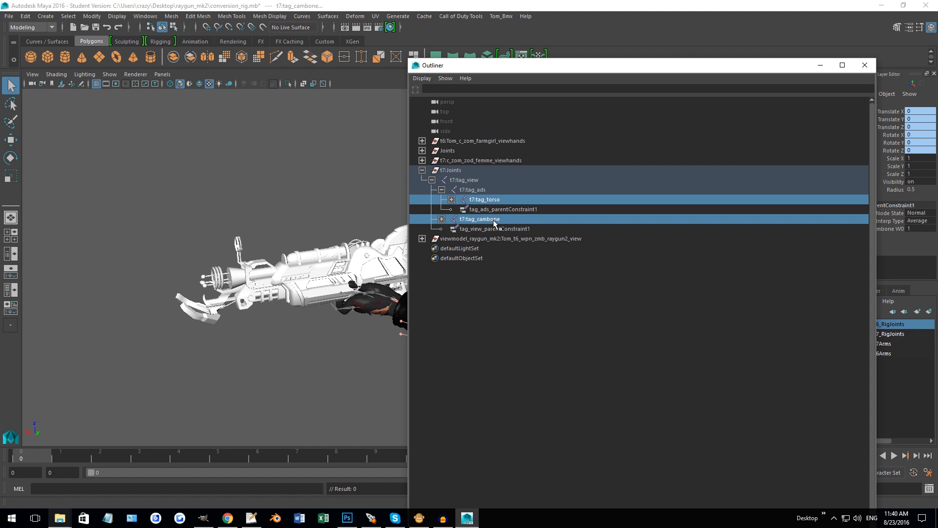
pyautogui.click(475, 182)
pyautogui.keyDown('ctrl'); pyautogui.click(483, 199); pyautogui.keyUp('ctrl')
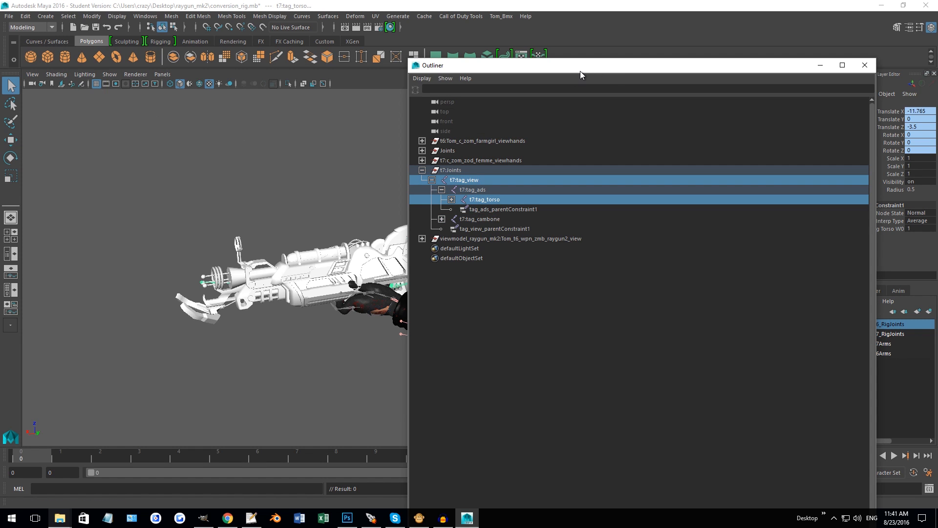
pyautogui.click(864, 65)
# Step: Set up an XAnim export of the selected joints with the frame range 0 to 19
pyautogui.click(476, 16)
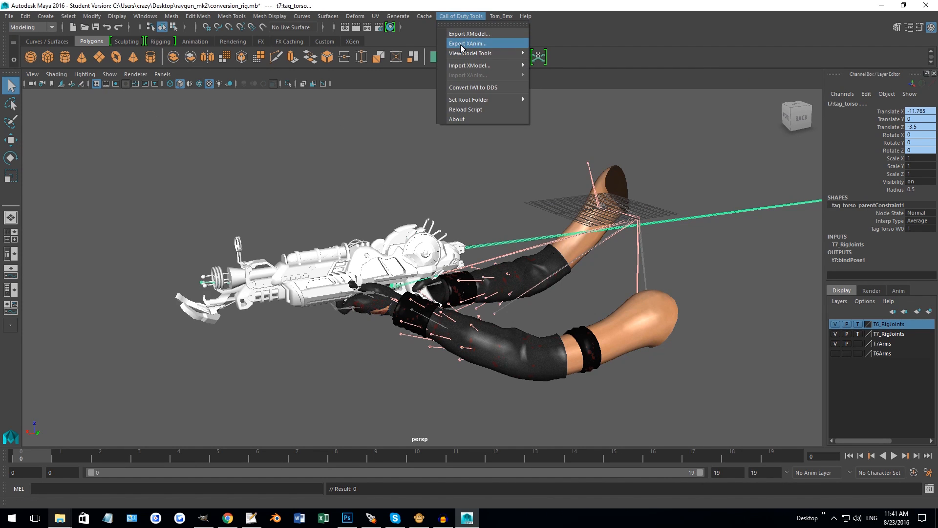
pyautogui.click(469, 41)
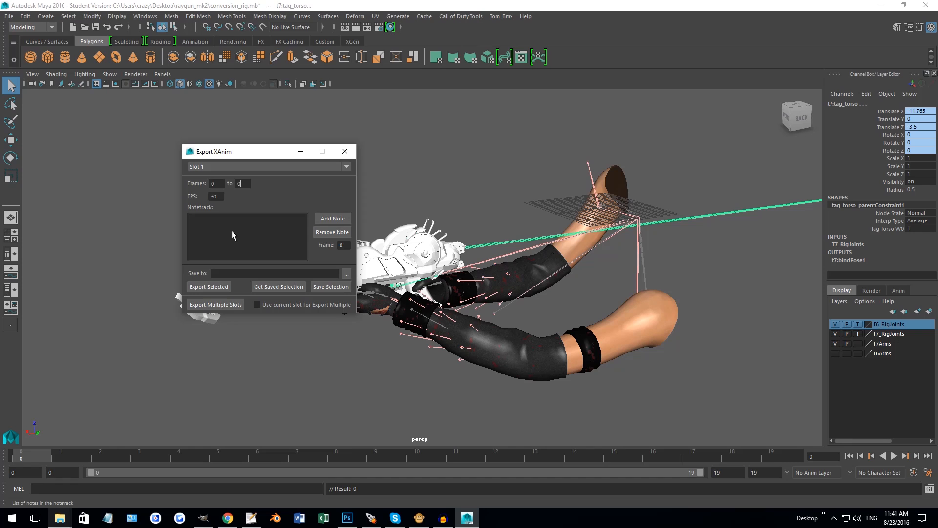
pyautogui.click(248, 183)
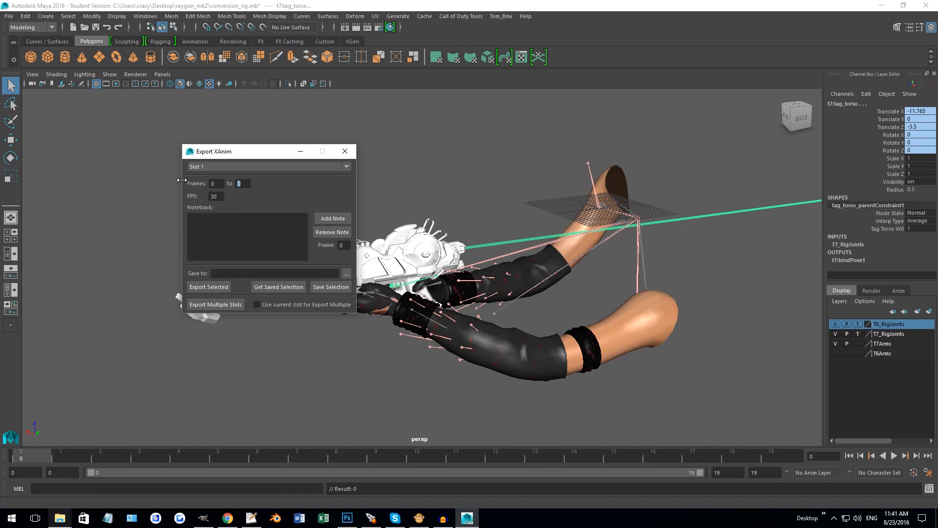
# Step: Export the selected joints to the anims folder as viewmodel_raygun_mk2_ads_up, without saving scene changes, and close the XAnim exporter
pyautogui.click(346, 273)
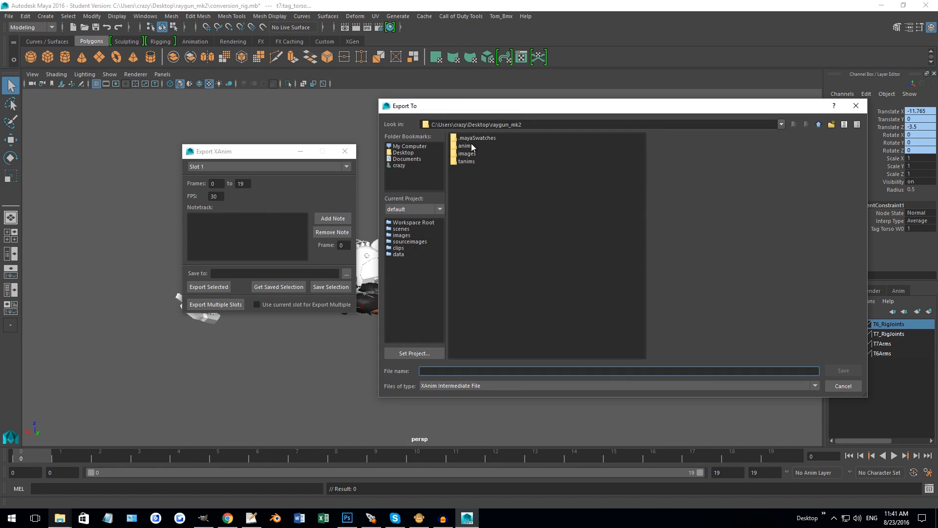
pyautogui.doubleClick(471, 143)
pyautogui.write('viewmodel_raygun_')
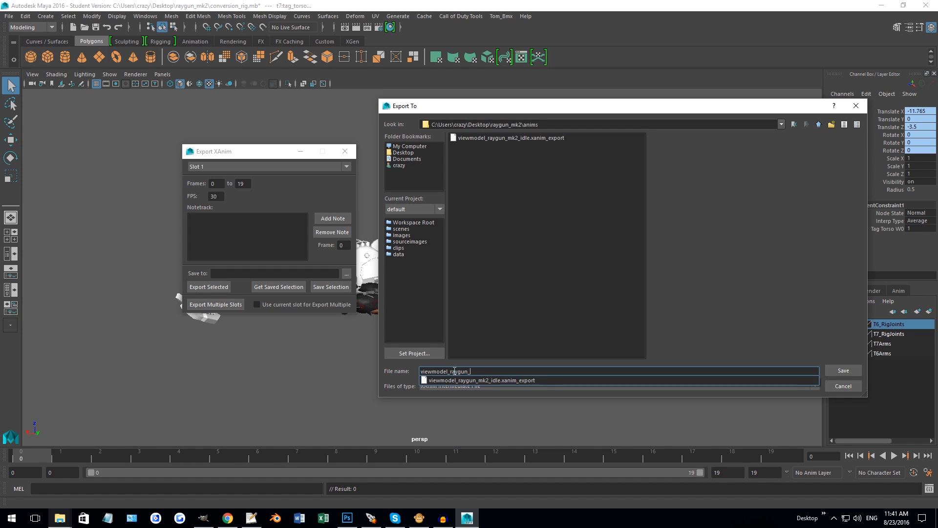
pyautogui.write('mk2_ads')
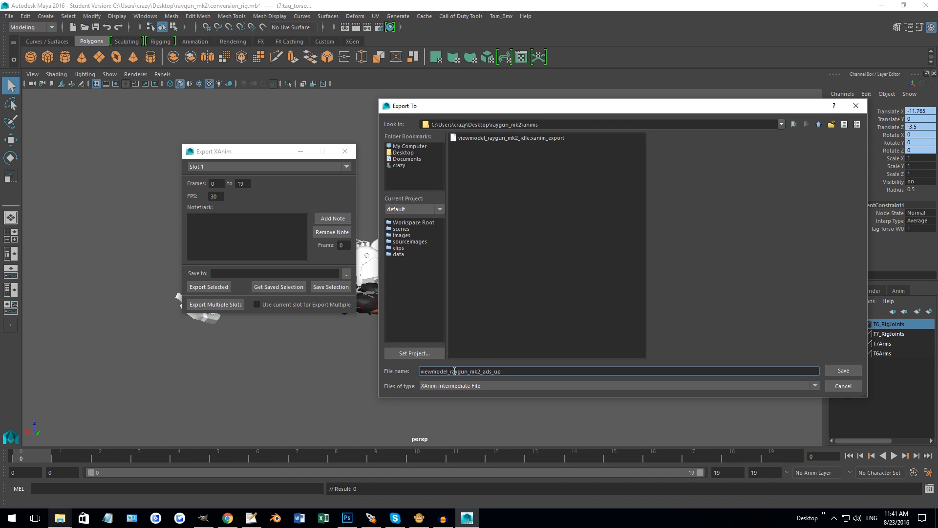
pyautogui.write('_up')
pyautogui.press('Return')
pyautogui.click(224, 288)
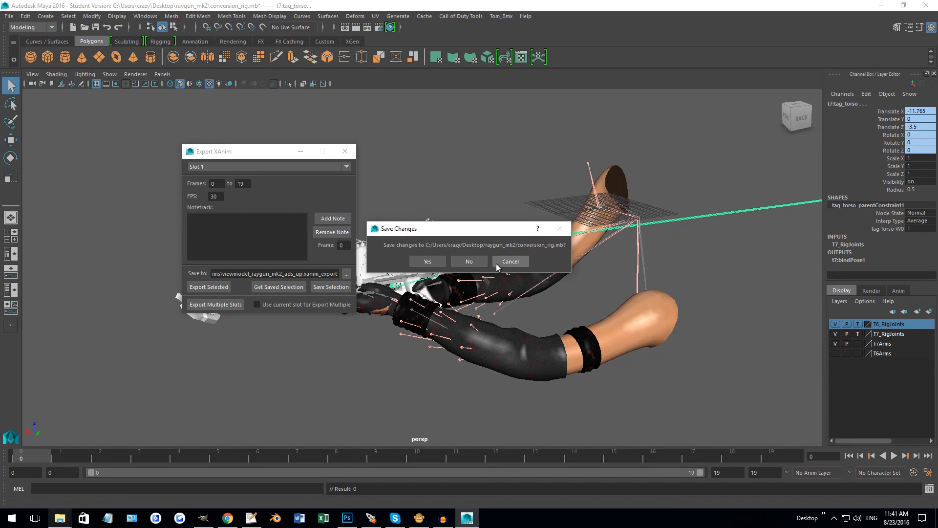
pyautogui.click(473, 260)
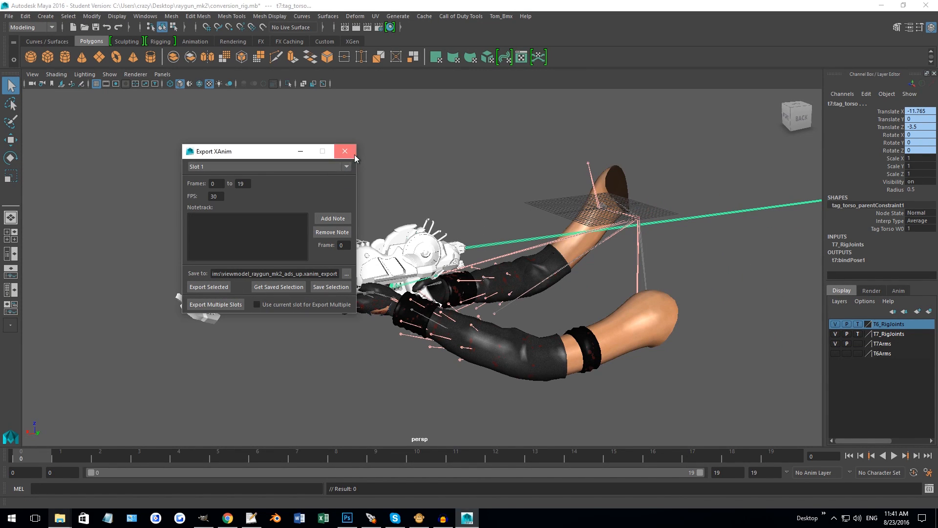
pyautogui.click(345, 151)
pyautogui.click(440, 168)
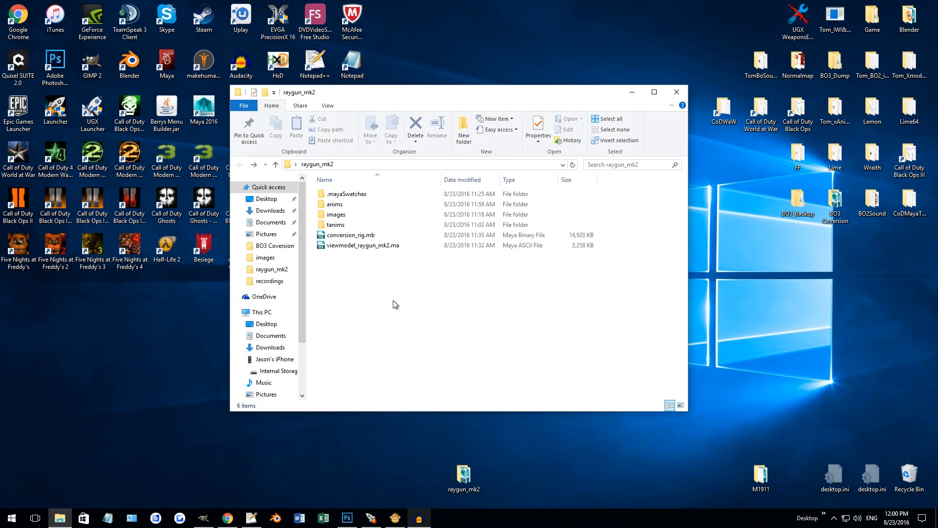
# Step: Look through the exported XAnim files in the anims folder, including ads_up and ads_fire, and return to raygun_mk2
pyautogui.click(352, 207)
pyautogui.doubleClick(352, 207)
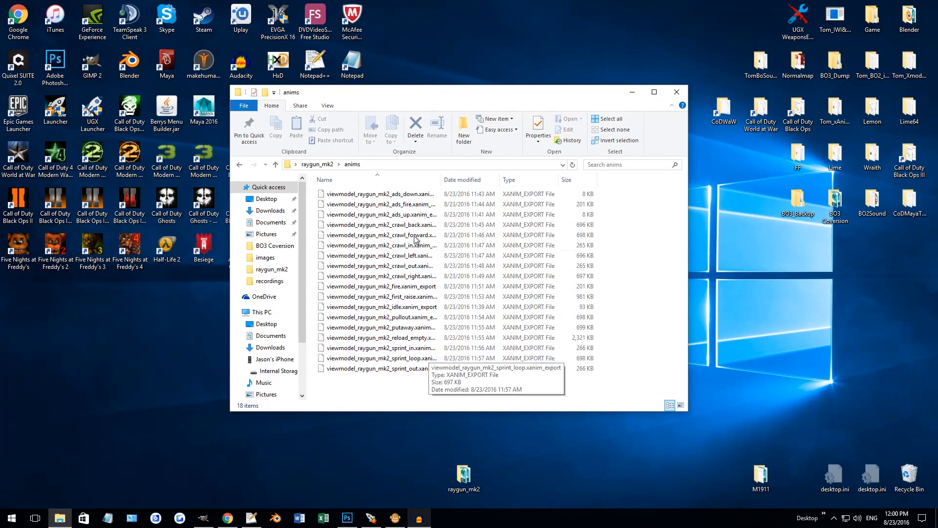
pyautogui.click(414, 198)
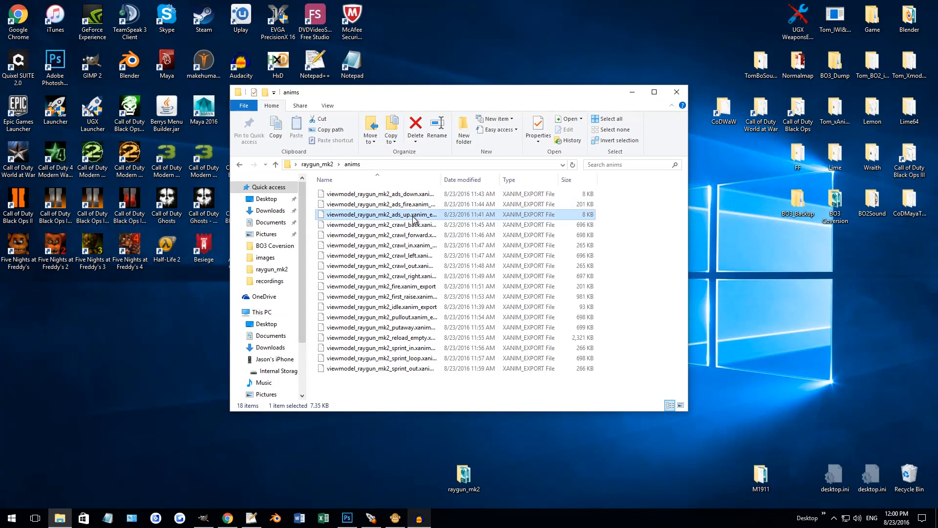
pyautogui.click(415, 204)
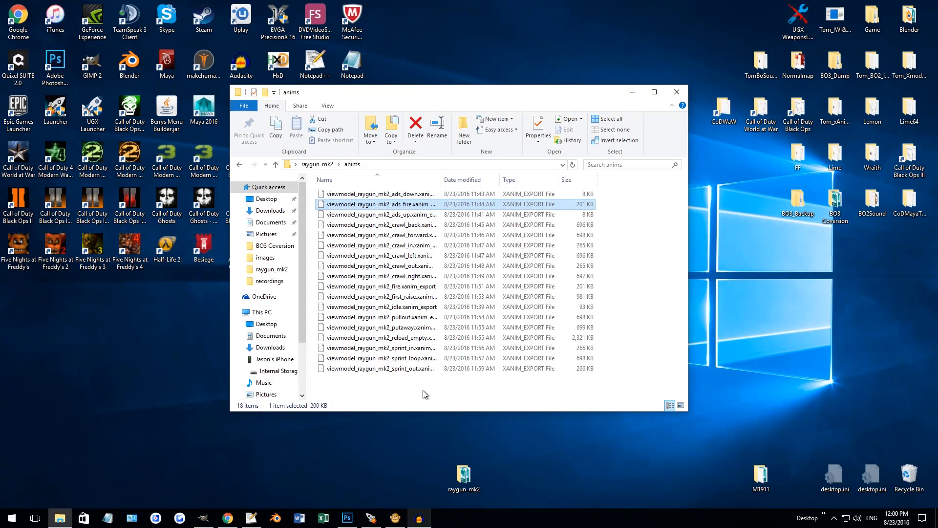
pyautogui.hotkey('alt', 'Left')
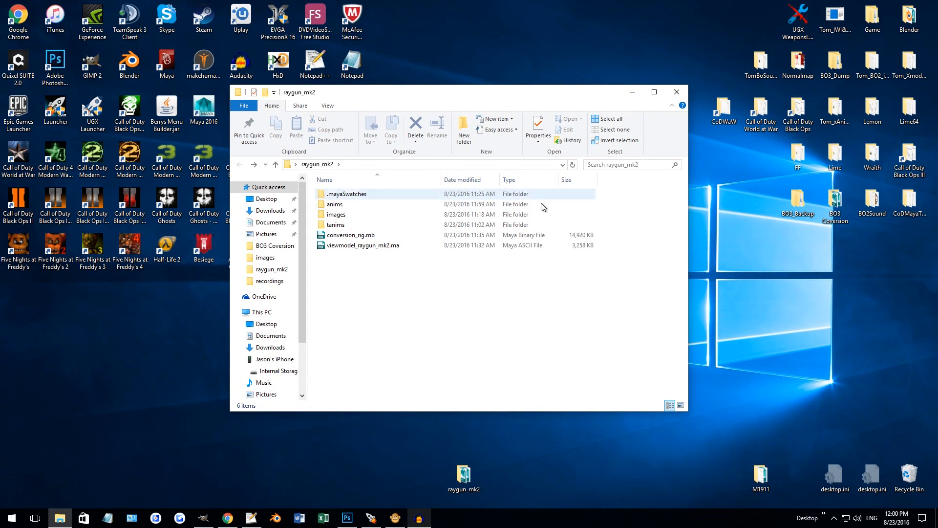
# Step: Open viewmodel_raygun_mk2.ma in Maya and rename the j_gun joint under Joints to tag_weapon
pyautogui.doubleClick(372, 249)
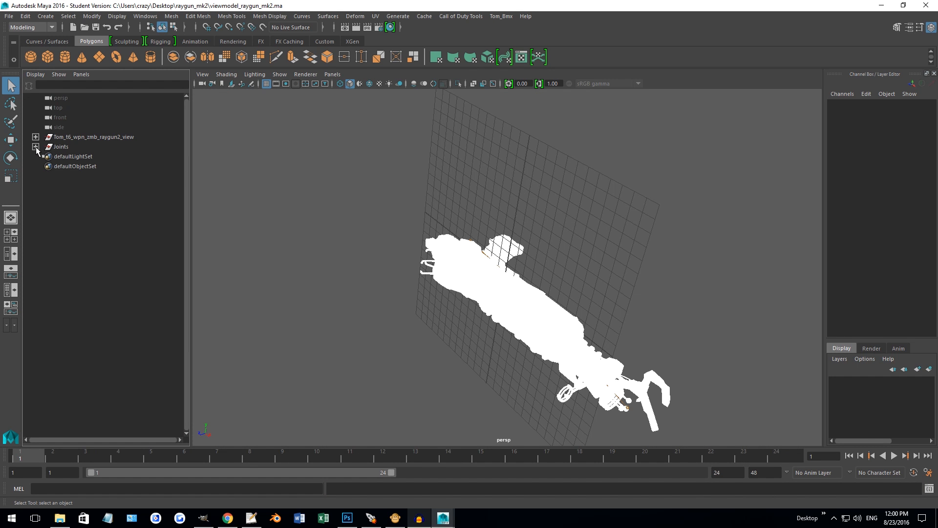
pyautogui.click(36, 147)
pyautogui.click(75, 157)
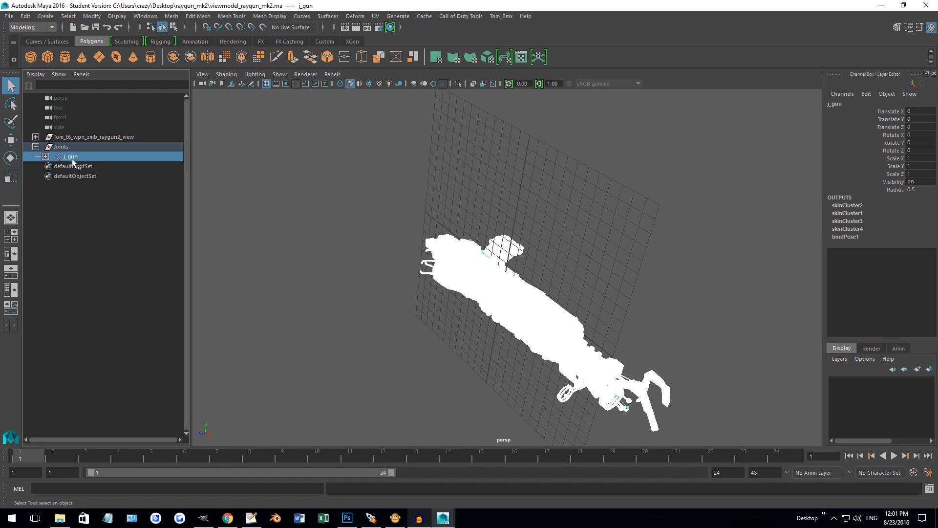
pyautogui.doubleClick(72, 157)
pyautogui.write('tag_weapon')
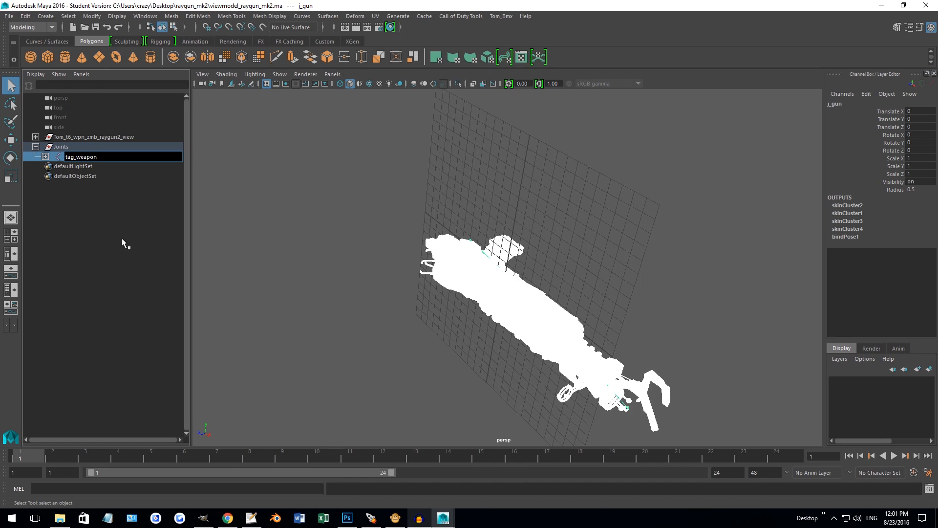
pyautogui.press('Return')
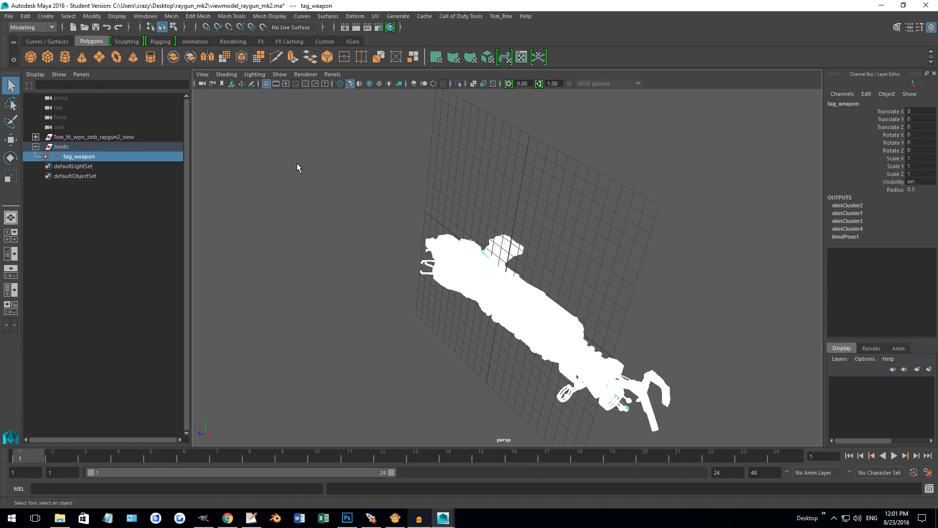
pyautogui.click(297, 163)
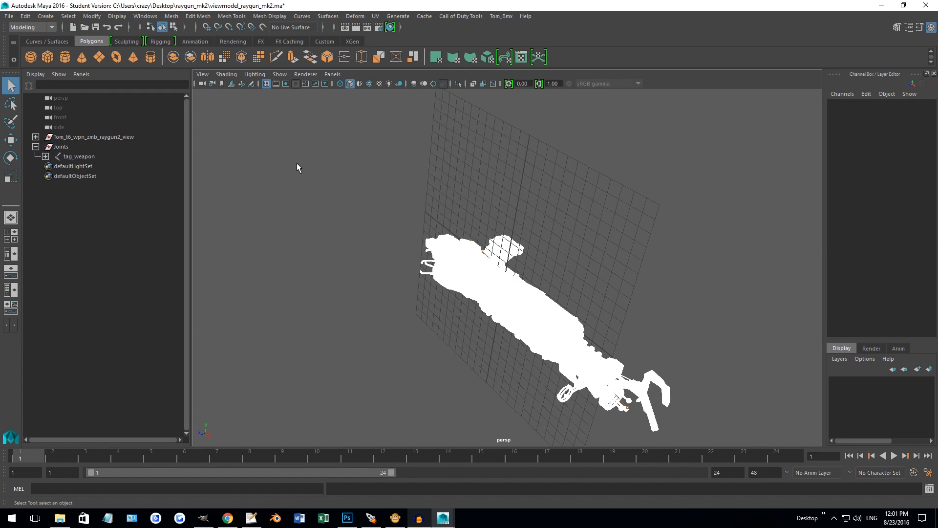
# Step: Save the scene, accepting the student version notice
pyautogui.click(9, 16)
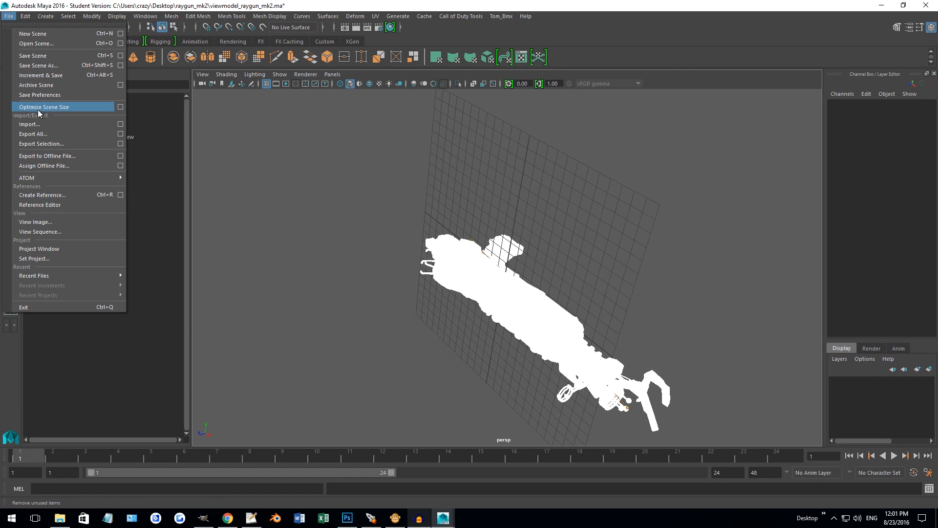
pyautogui.click(57, 59)
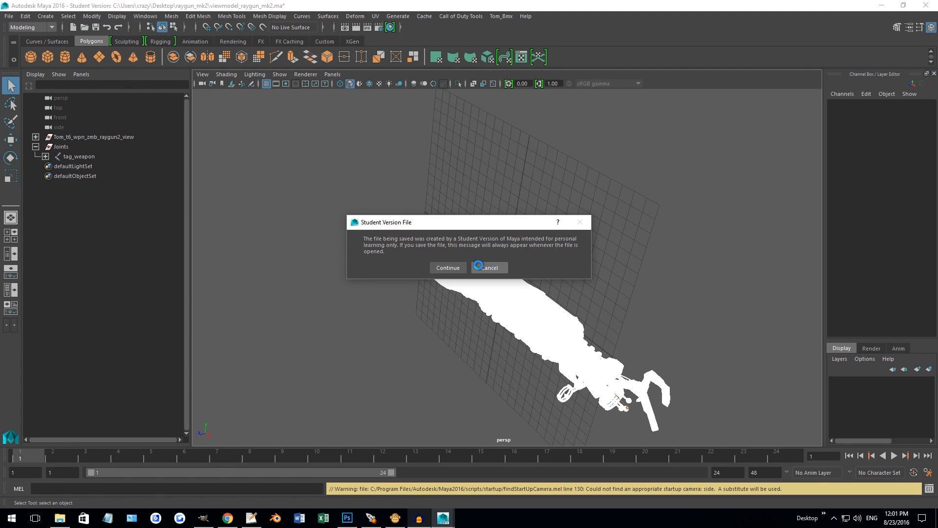
pyautogui.click(447, 268)
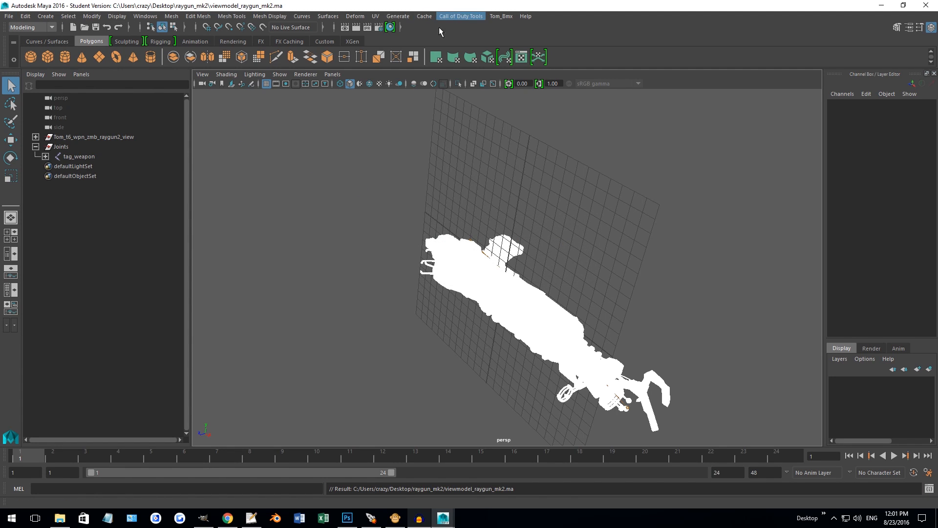
# Step: Set the XModel export path to viewmodel_raygun_mk2 in the raygun_mk2 folder and try to export without saving scene changes
pyautogui.click(460, 16)
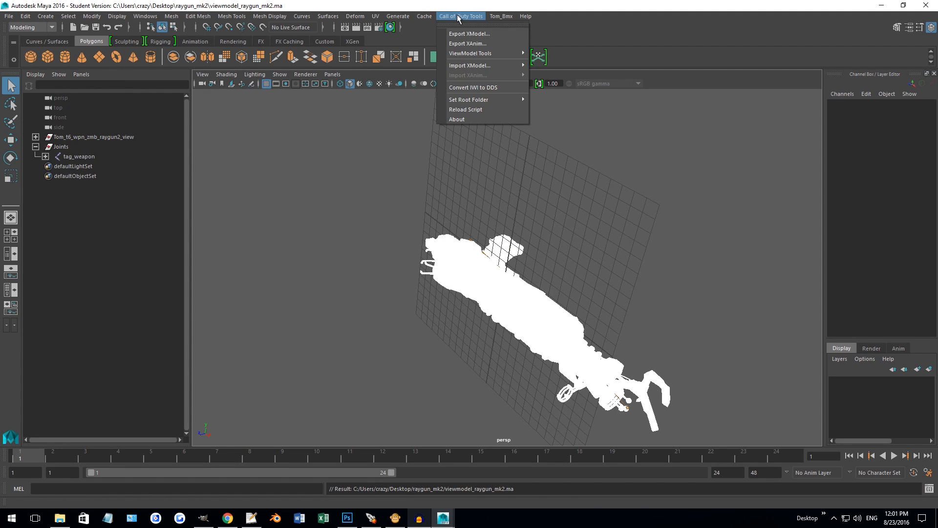
pyautogui.click(470, 37)
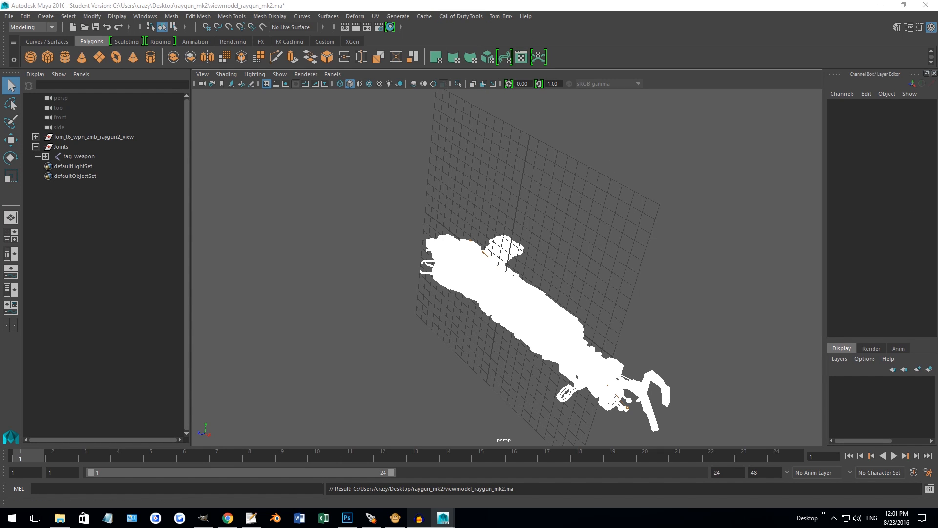
pyautogui.click(490, 172)
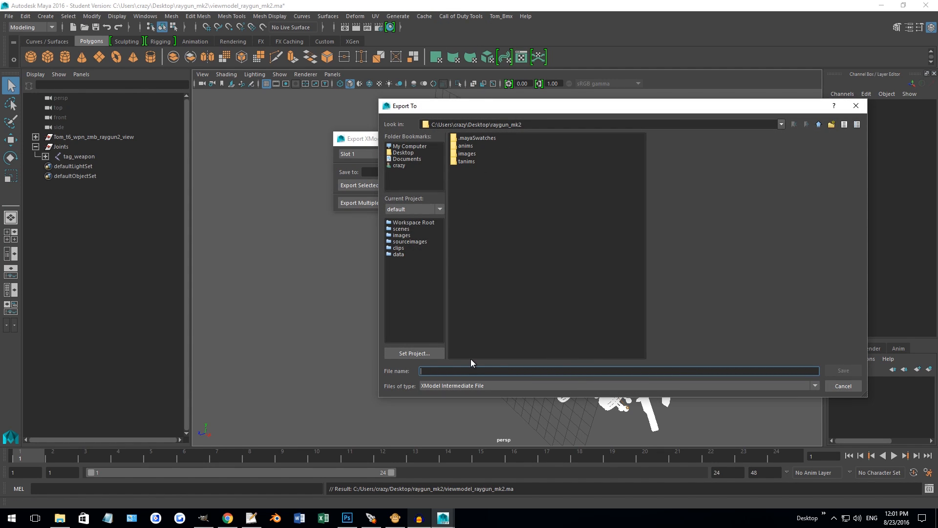
pyautogui.write('viewmodel')
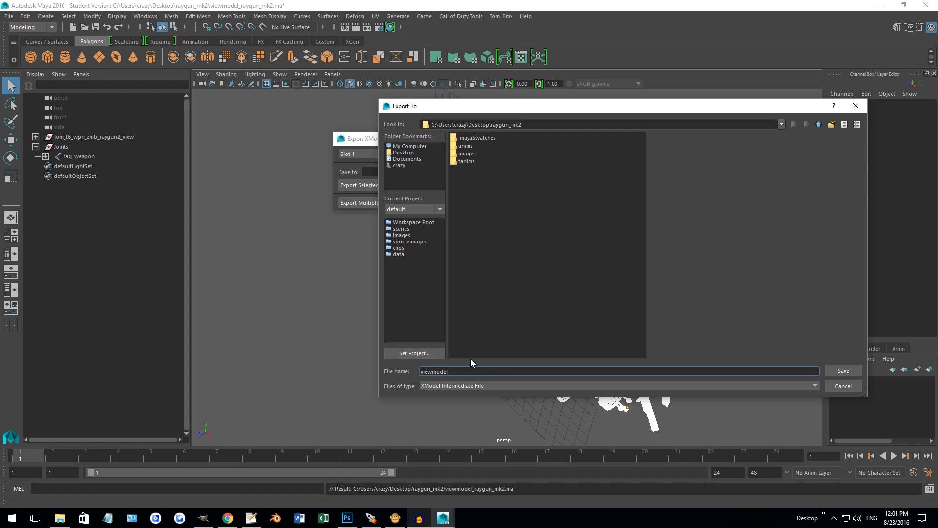
pyautogui.write('_raygun_mk2')
pyautogui.press('Return')
pyautogui.click(360, 186)
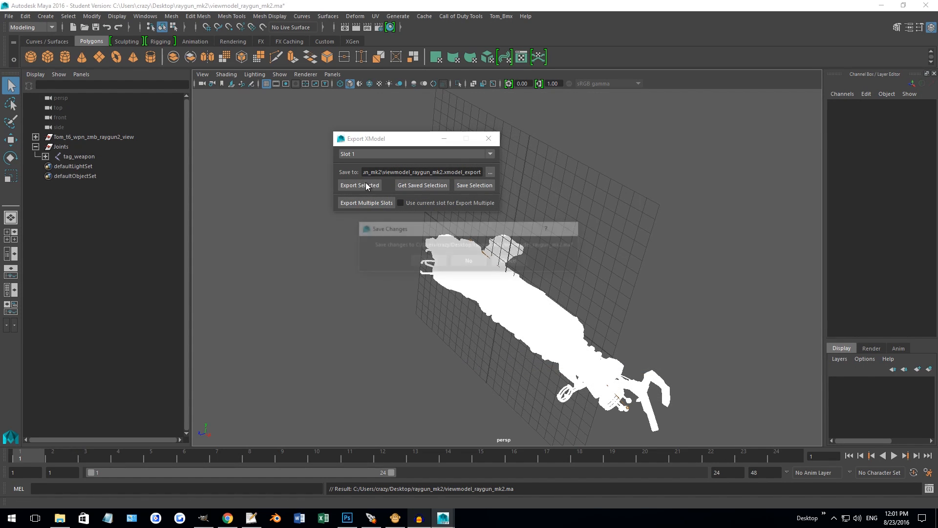
pyautogui.click(469, 261)
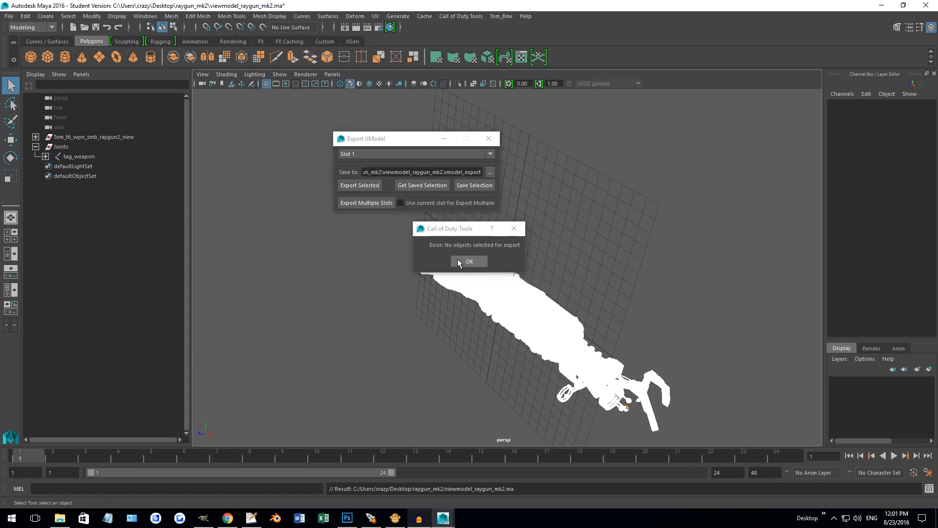
pyautogui.click(459, 263)
# Step: Export the full hierarchies of Tom_t6_wpn_zmb_raygun2_view and Joints as an XModel, then close Maya without saving changes
pyautogui.click(69, 138)
pyautogui.keyDown('shift'); pyautogui.click(61, 147); pyautogui.keyUp('shift')
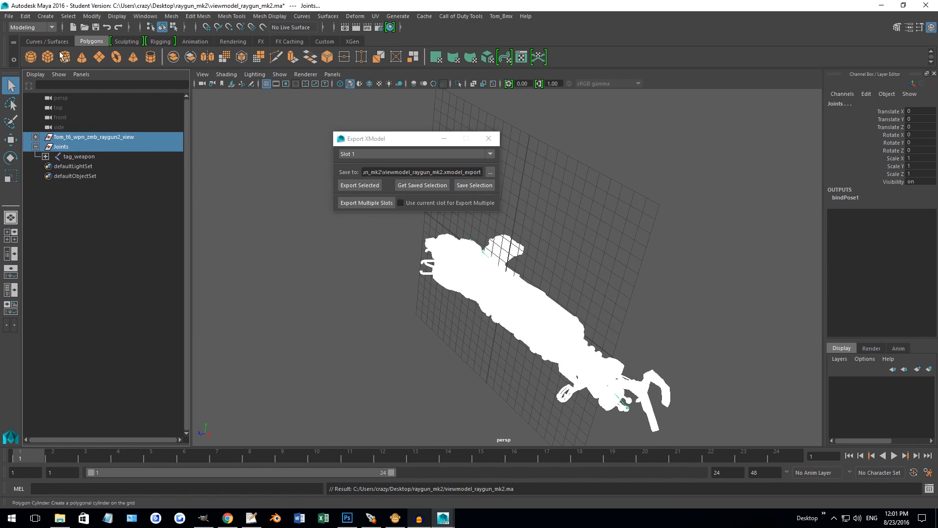
pyautogui.click(68, 16)
pyautogui.click(95, 53)
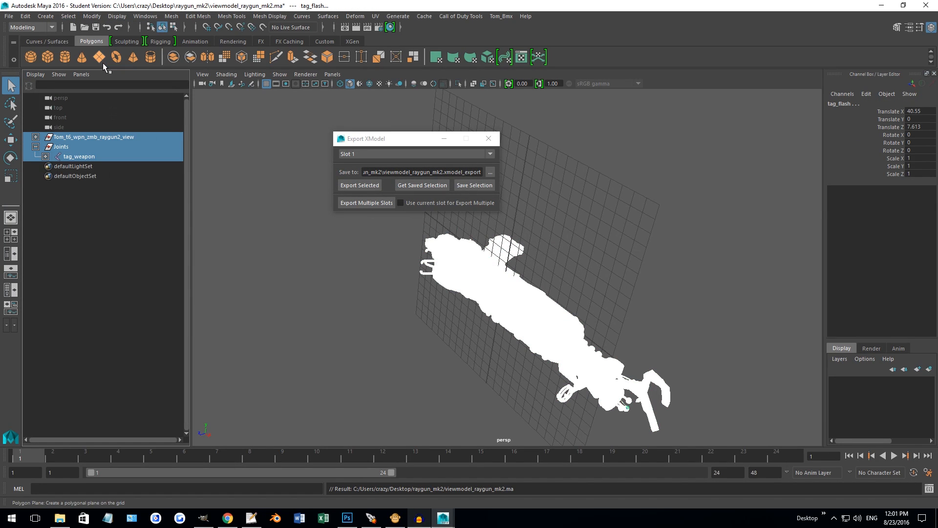
pyautogui.click(365, 187)
pyautogui.click(469, 260)
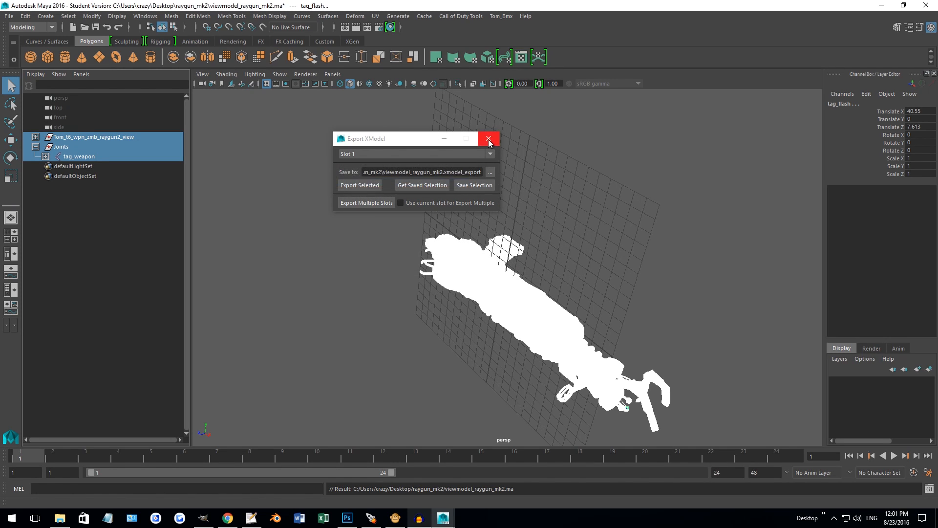
pyautogui.click(488, 140)
pyautogui.click(925, 5)
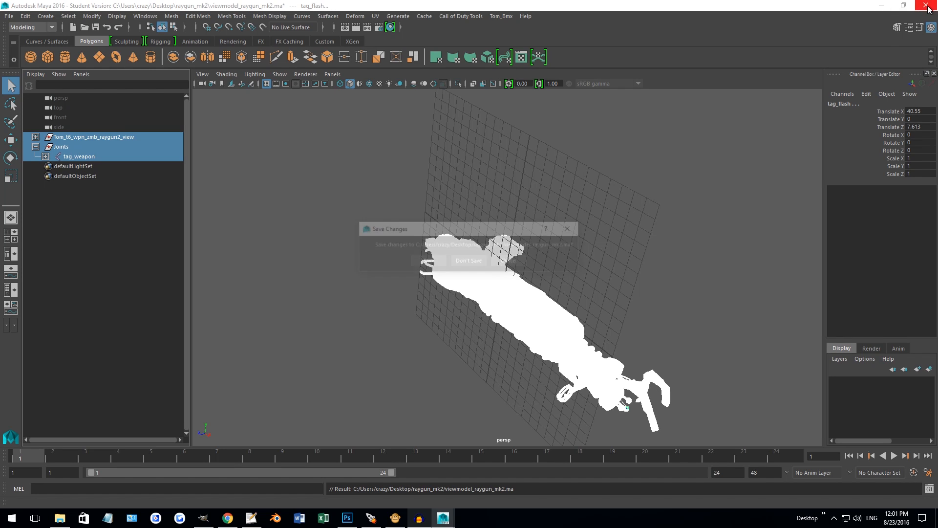
pyautogui.click(467, 262)
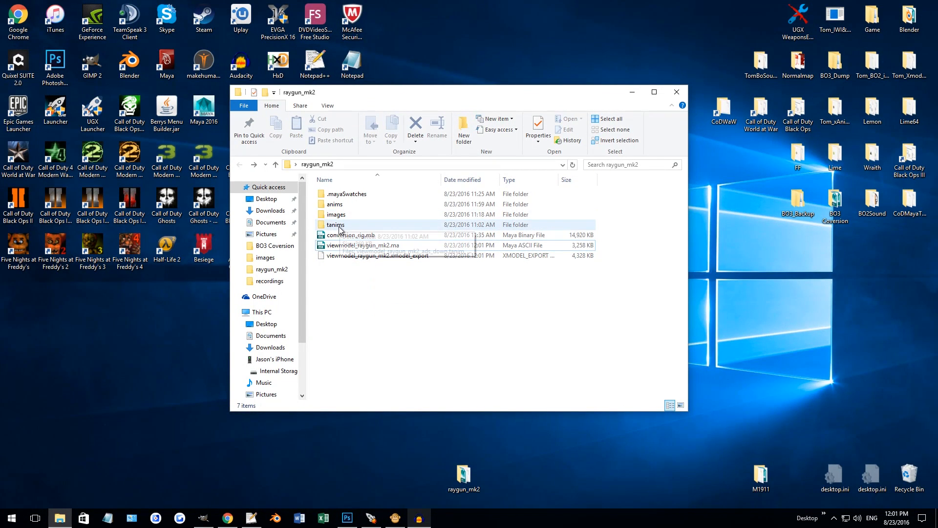
# Step: Open viewmodel_raygun_mk2_ads_fire.xanim_export from the anims folder in Notepad++
pyautogui.doubleClick(336, 204)
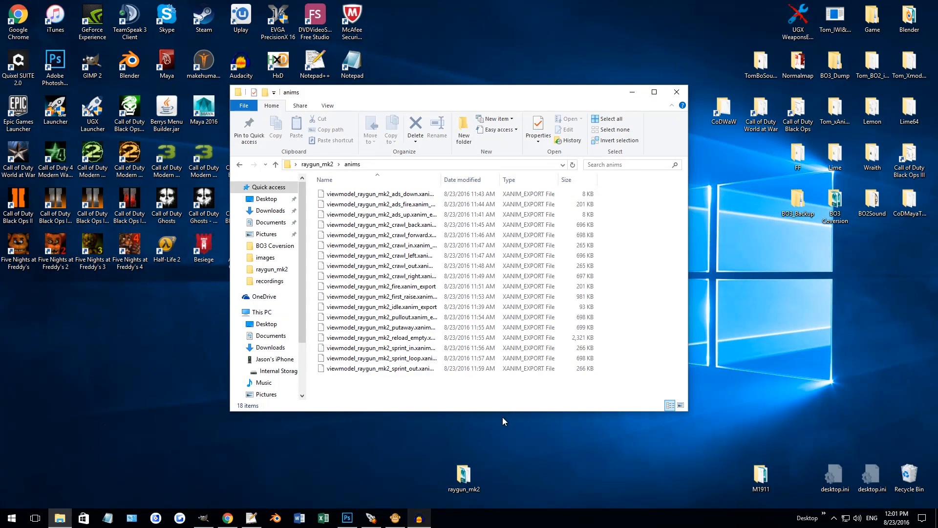
pyautogui.moveTo(492, 390); pyautogui.dragTo(348, 368)
pyautogui.click(372, 194)
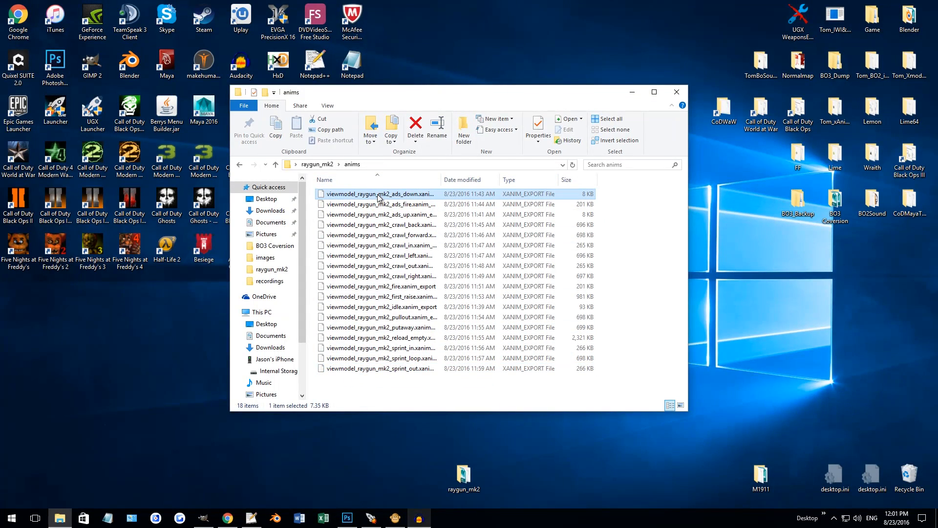
pyautogui.rightClick(373, 194)
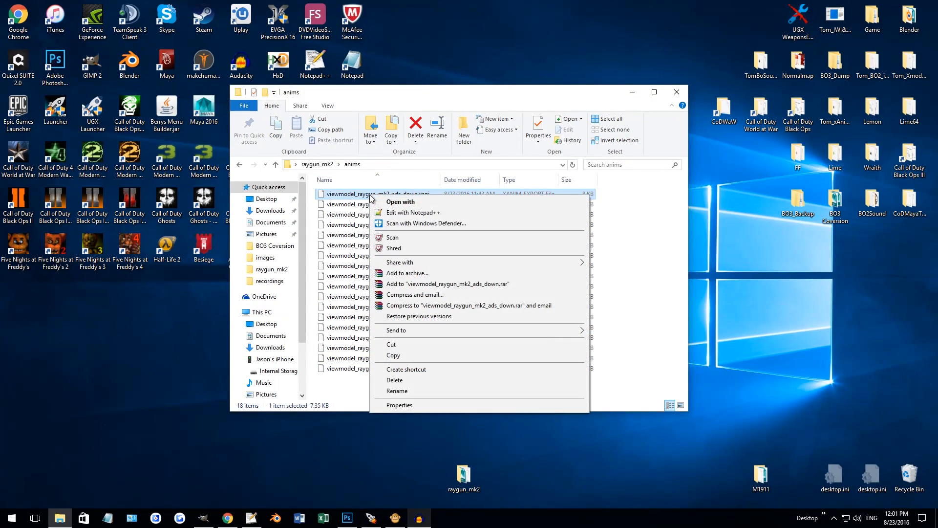
pyautogui.click(617, 192)
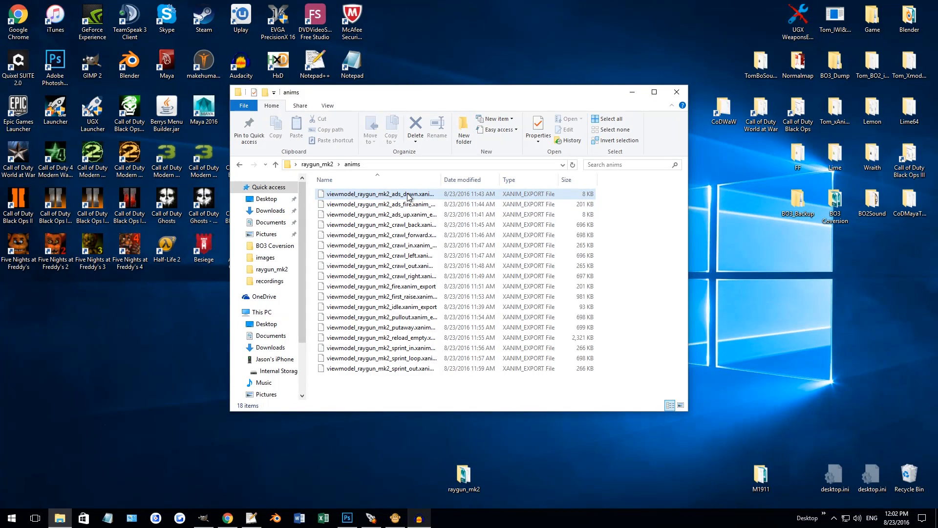
pyautogui.click(410, 215)
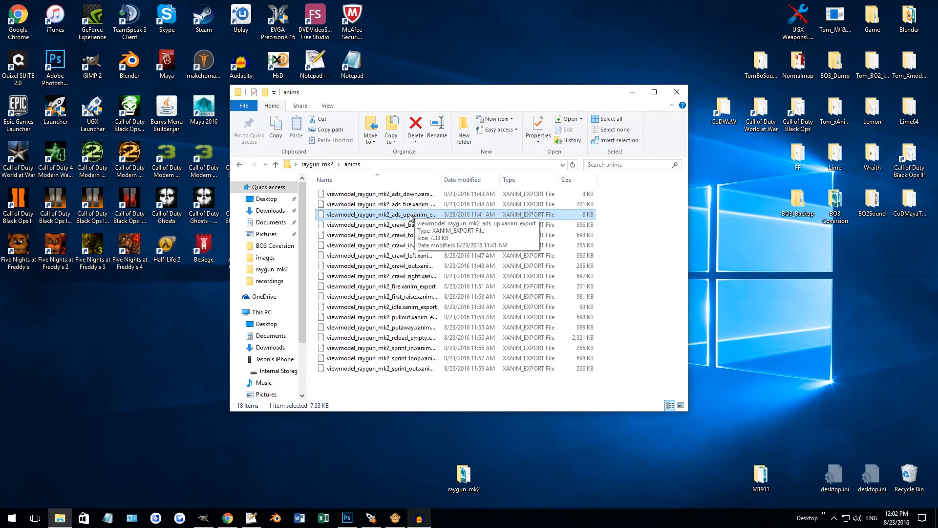
pyautogui.rightClick(403, 205)
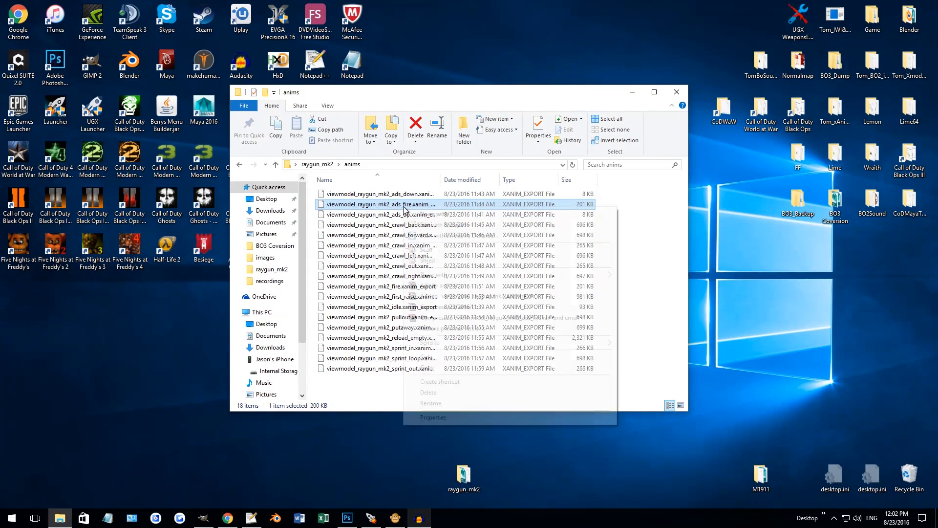
pyautogui.click(425, 225)
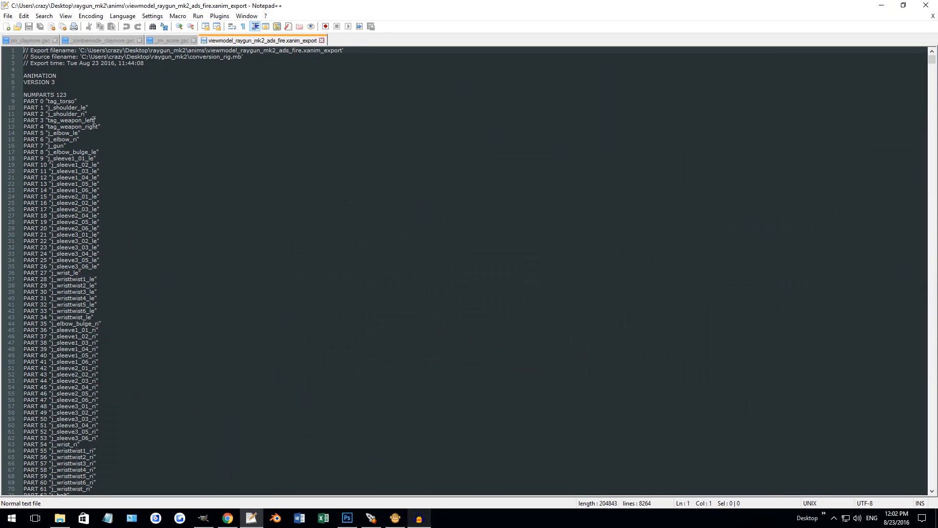
# Step: Replace every occurrence of j_gun with tag_weapon in the ads_fire animation file
pyautogui.click(153, 67)
pyautogui.doubleClick(56, 146)
pyautogui.doubleClick(97, 80)
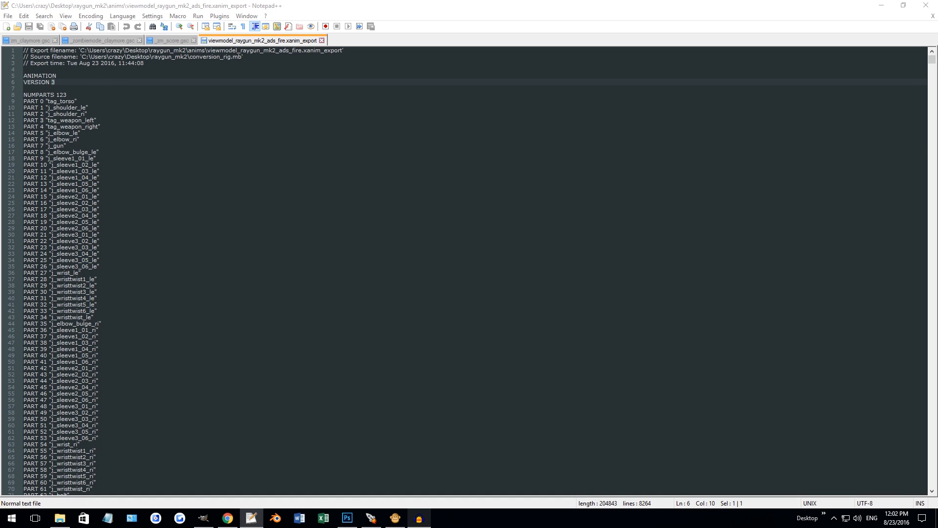
pyautogui.hotkey('ctrl', 'f')
pyautogui.moveTo(269, 182); pyautogui.dragTo(261, 120)
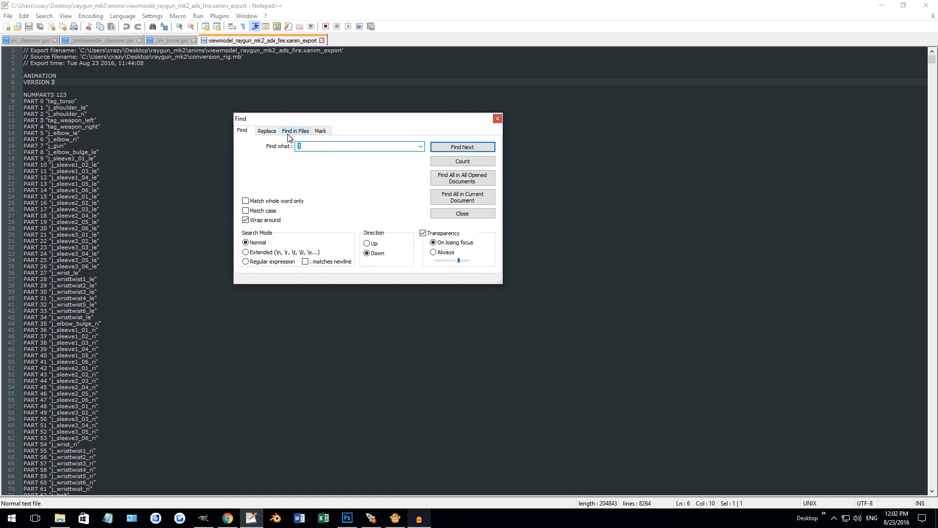
pyautogui.click(278, 133)
pyautogui.doubleClick(327, 146)
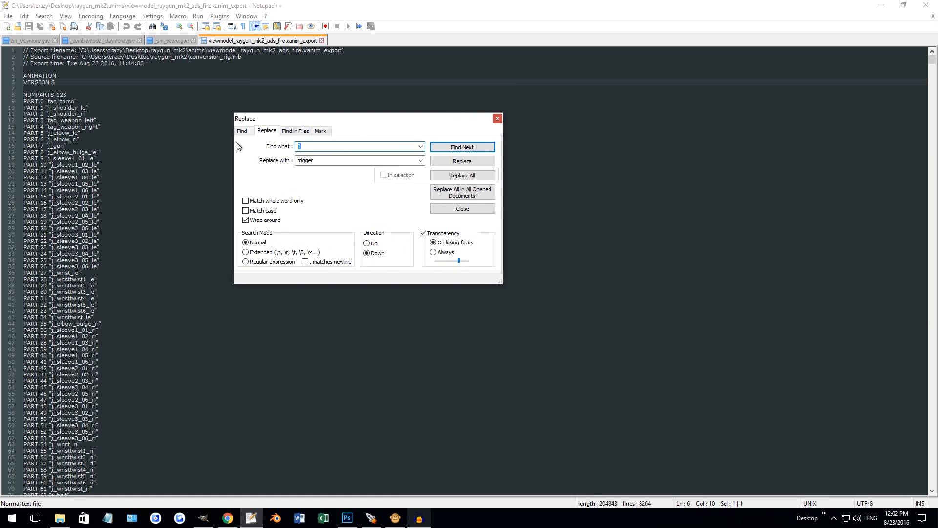
pyautogui.write('j_gun')
pyautogui.press('Tab')
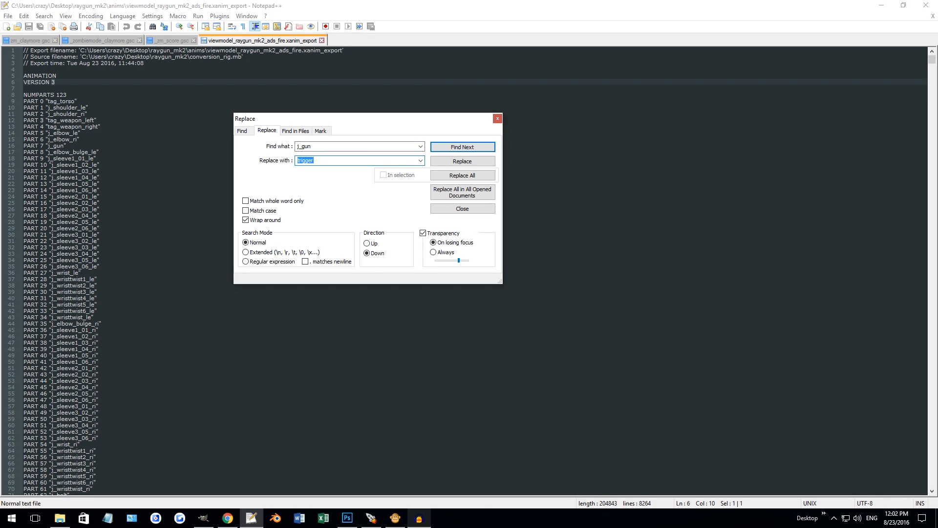
pyautogui.write('tag_weapon')
pyautogui.moveTo(380, 124); pyautogui.dragTo(369, 98)
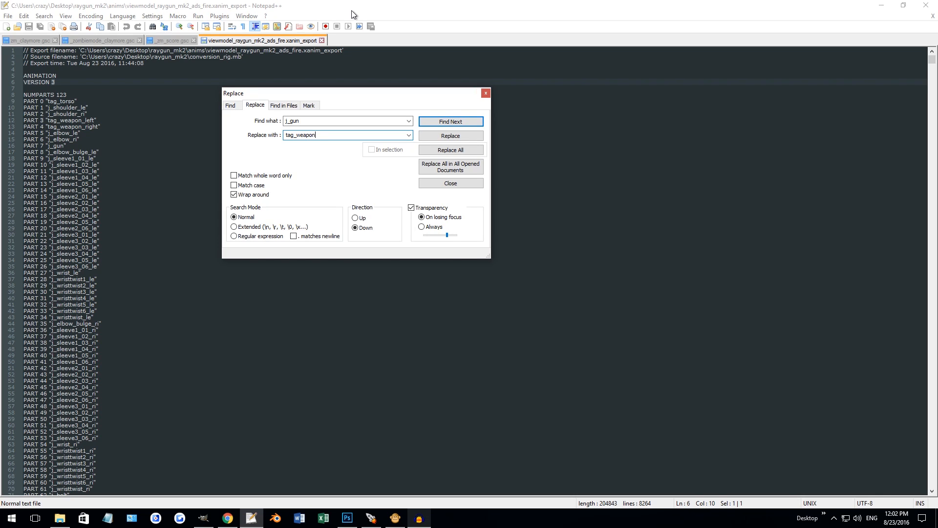
pyautogui.moveTo(355, 101)
pyautogui.mouseDown()
pyautogui.moveTo(344, 99)
pyautogui.moveTo(355, 120)
pyautogui.mouseUp()
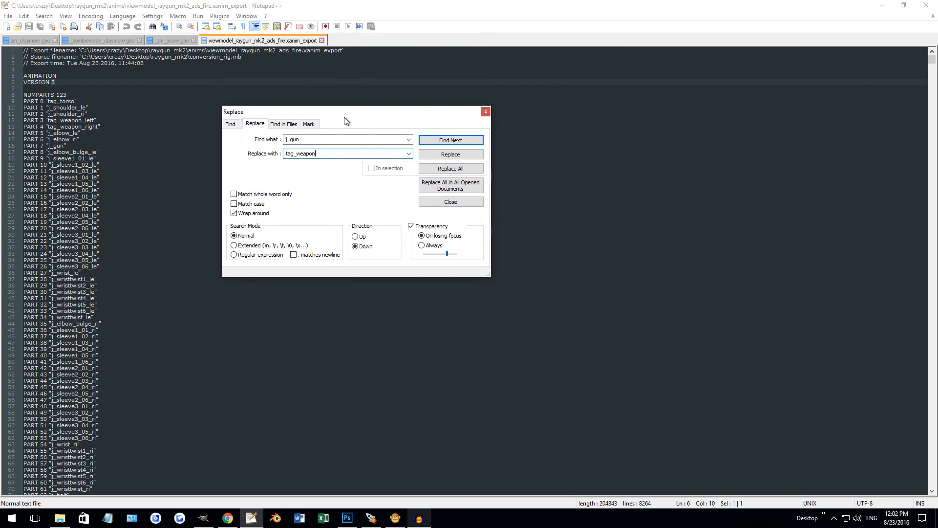
pyautogui.click(451, 169)
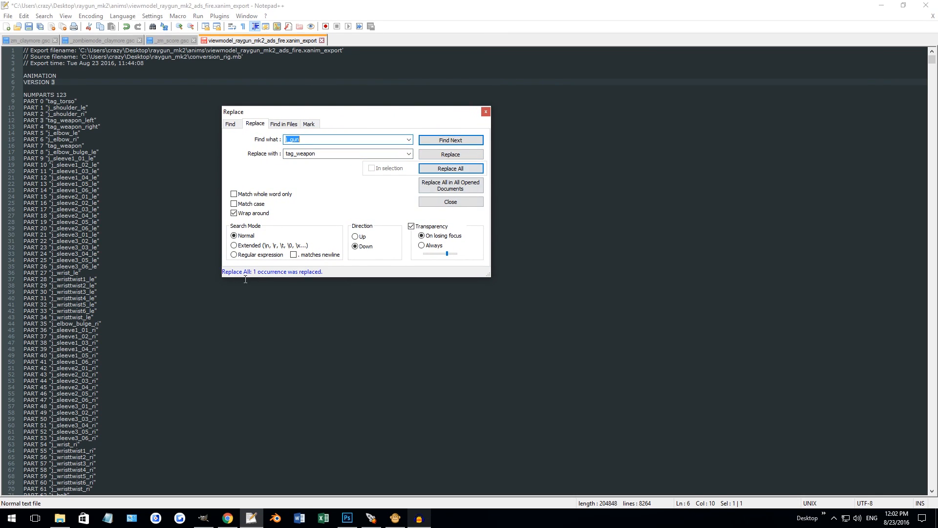
# Step: Save and close the ads_fire animation file, then return to the anims folder
pyautogui.click(398, 6)
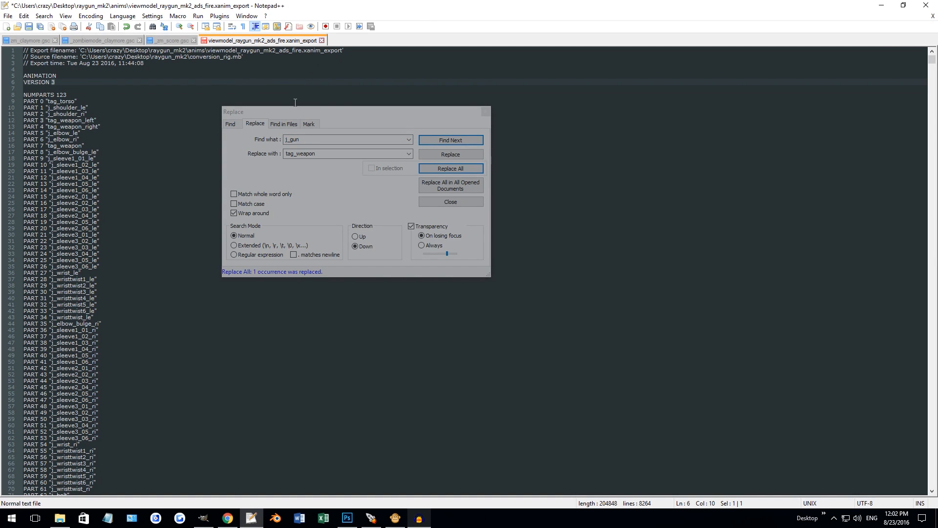
pyautogui.hotkey('ctrl', 's')
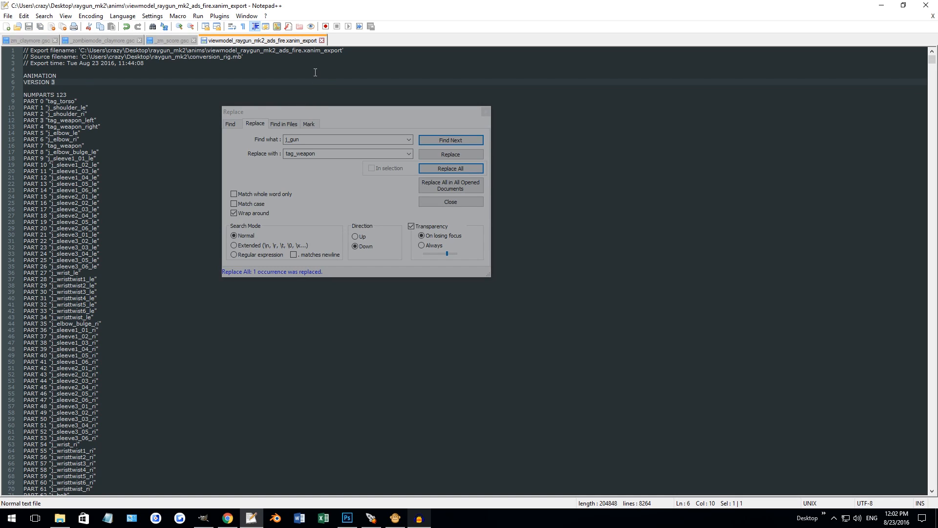
pyautogui.click(321, 41)
pyautogui.click(882, 6)
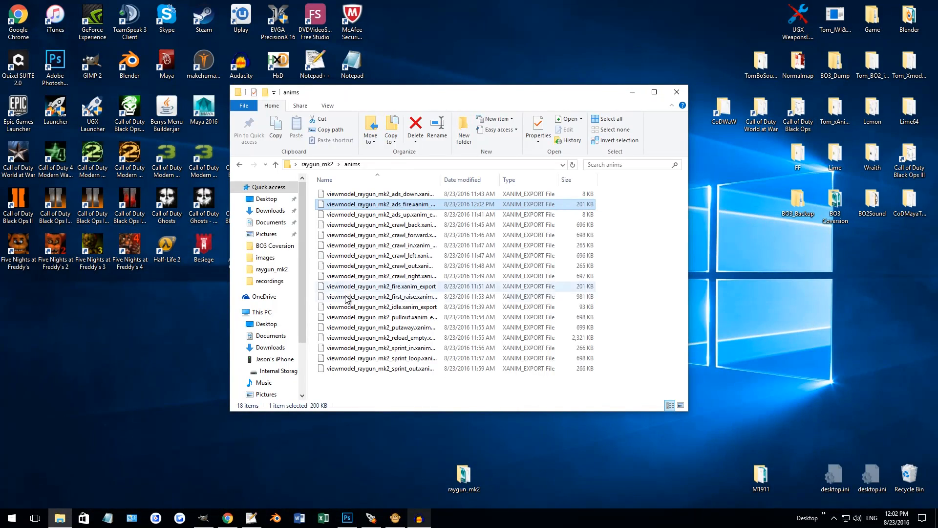
# Step: Open viewmodel_raygun_mk2_ads_up.xanim_export in Notepad++ and replace all j_gun with tag_weapon, then return to the anims folder
pyautogui.rightClick(413, 214)
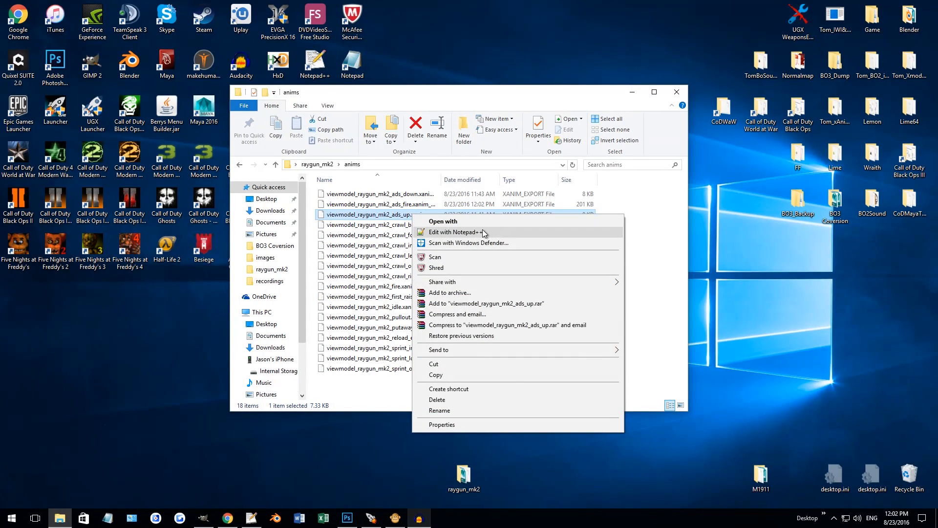
pyautogui.click(478, 231)
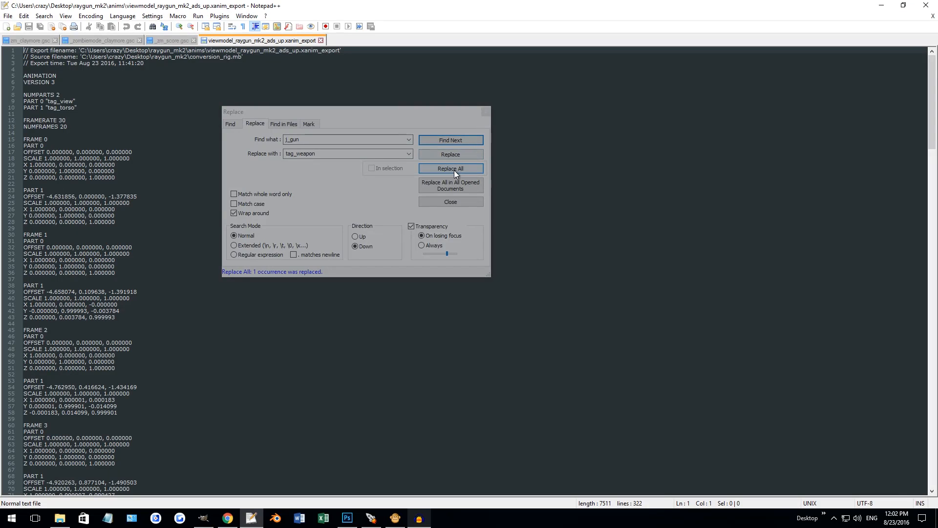
pyautogui.click(451, 168)
pyautogui.click(486, 20)
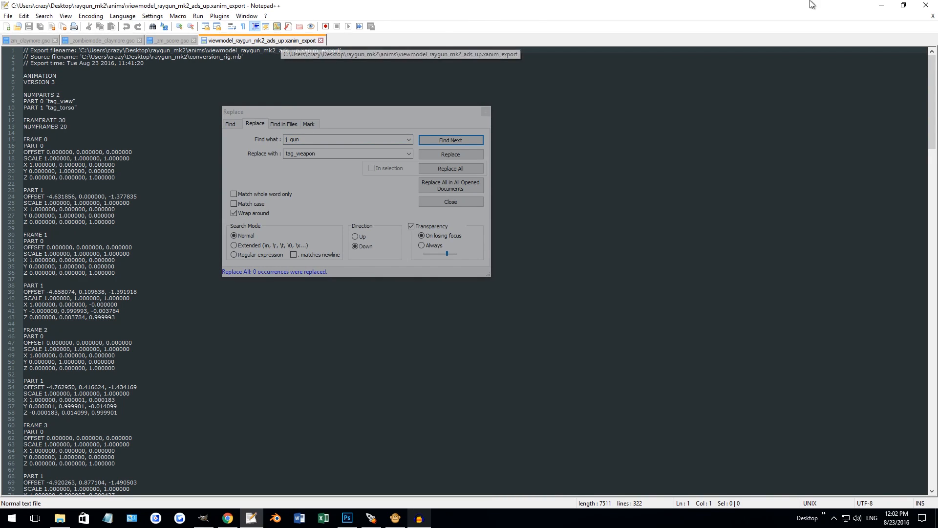
pyautogui.click(881, 5)
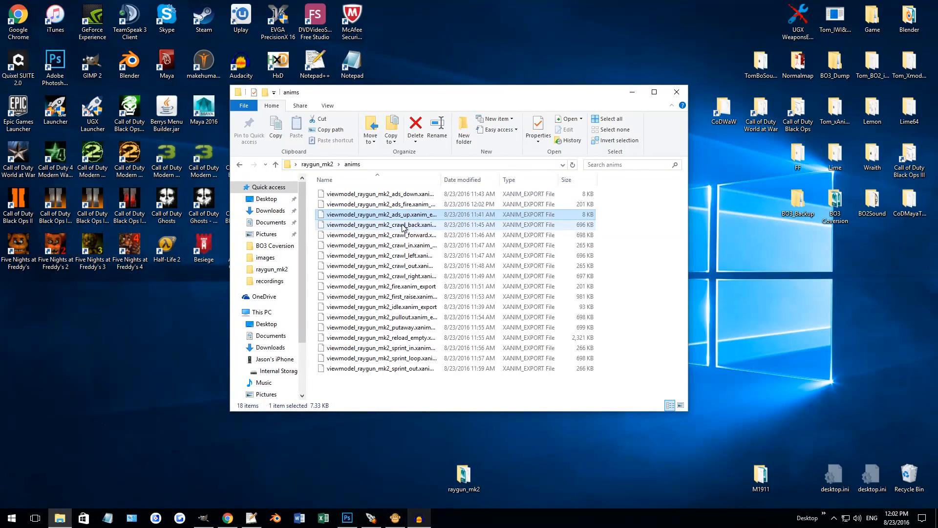
# Step: Open viewmodel_raygun_mk2_crawl_back.xanim_export in Notepad++ and replace all j_gun with tag_weapon, then return to the anims folder
pyautogui.rightClick(402, 224)
pyautogui.click(446, 243)
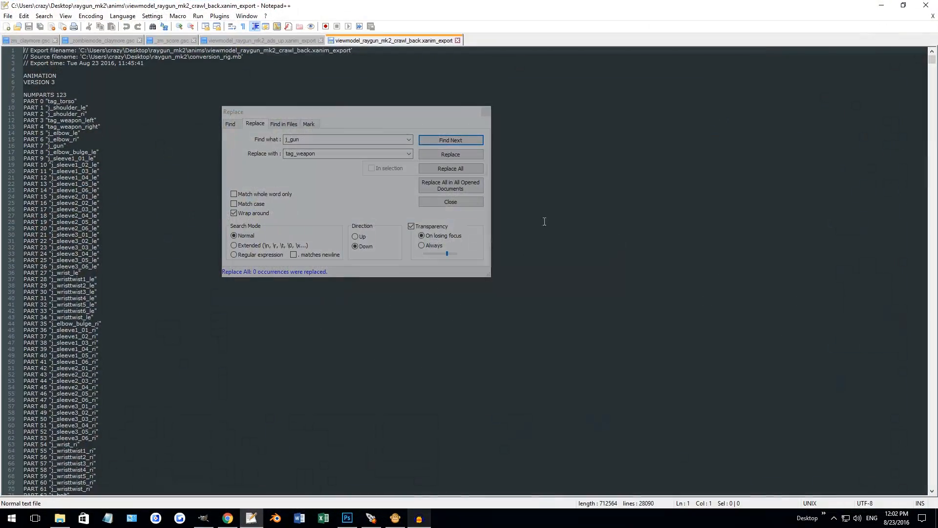
pyautogui.click(464, 168)
pyautogui.click(882, 5)
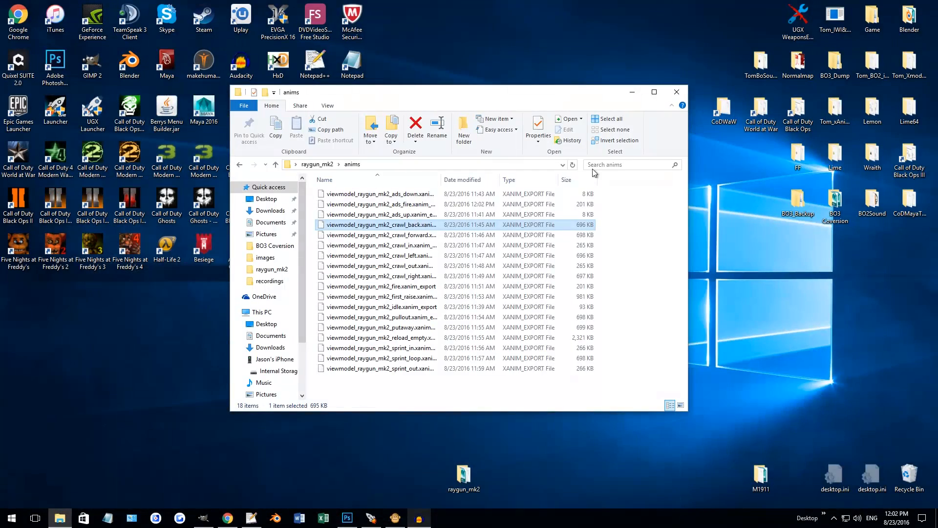
# Step: Open viewmodel_raygun_mk2_crawl_forward.xanim_export in Notepad++ and replace all j_gun with tag_weapon, then minimize the editor
pyautogui.rightClick(409, 238)
pyautogui.click(446, 253)
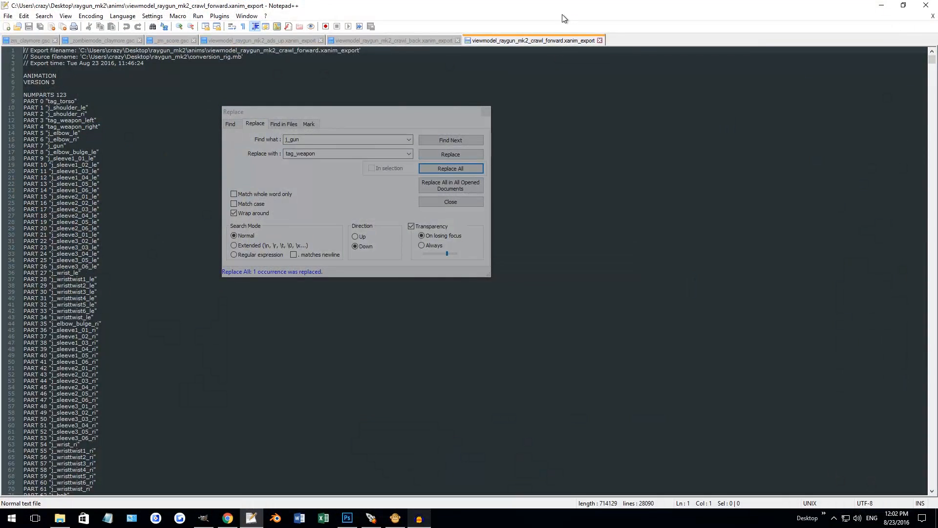
pyautogui.click(450, 171)
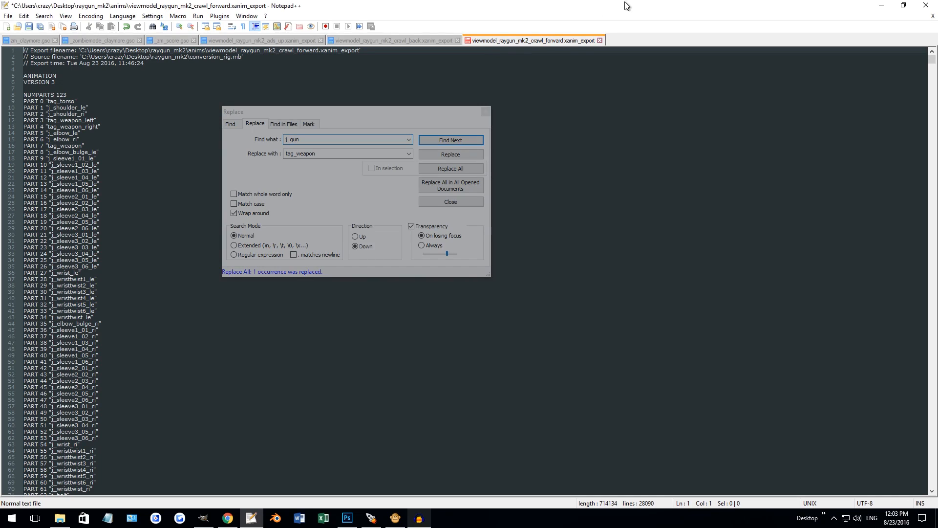
pyautogui.click(881, 6)
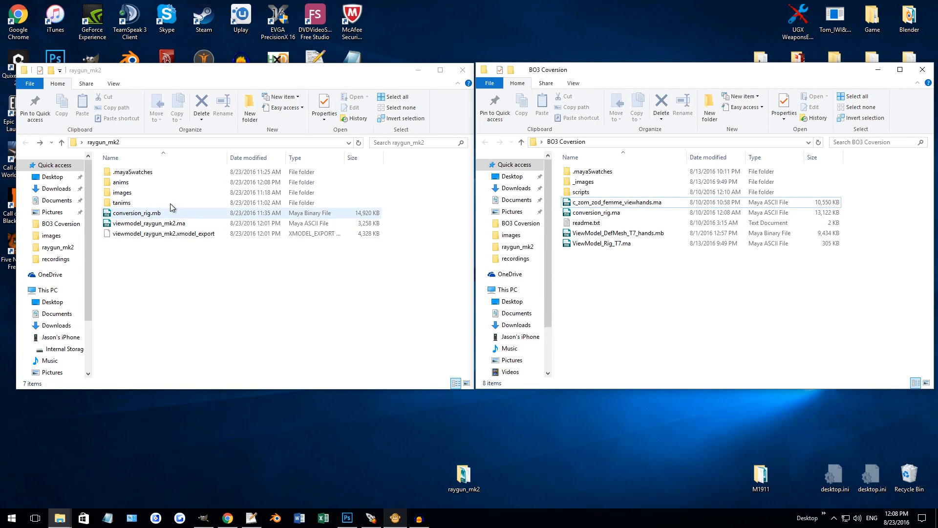
# Step: Open c_zom_zod_femme_viewhands.ma from the BO3 Coversion folder in Maya
pyautogui.moveTo(276, 301); pyautogui.dragTo(287, 282)
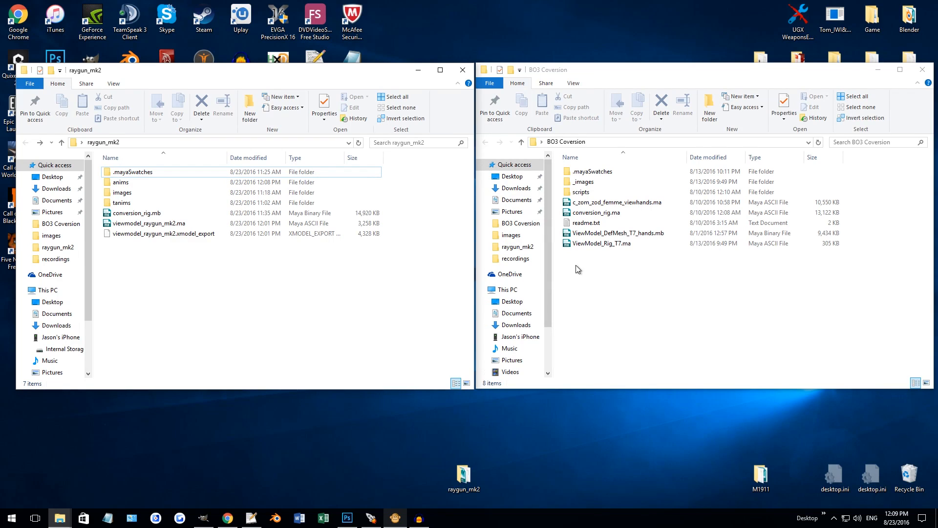
pyautogui.click(606, 213)
pyautogui.click(628, 203)
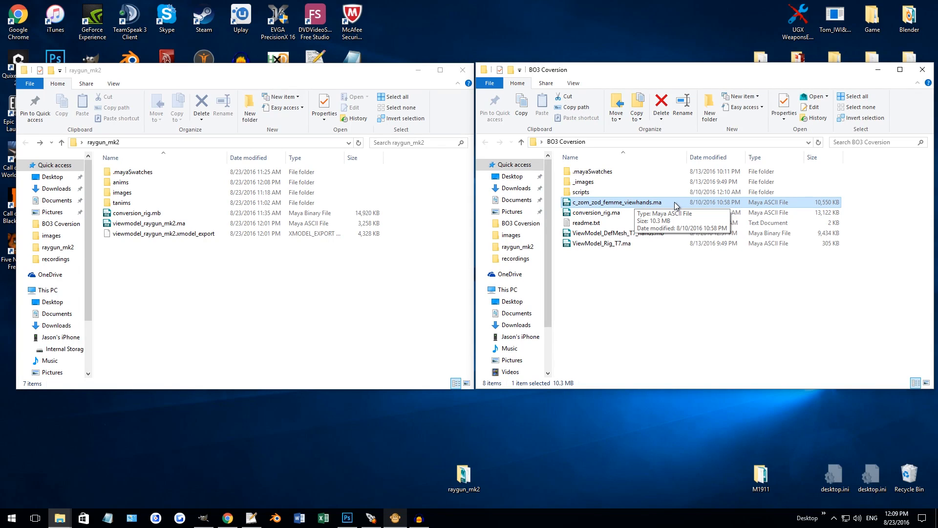
pyautogui.doubleClick(628, 202)
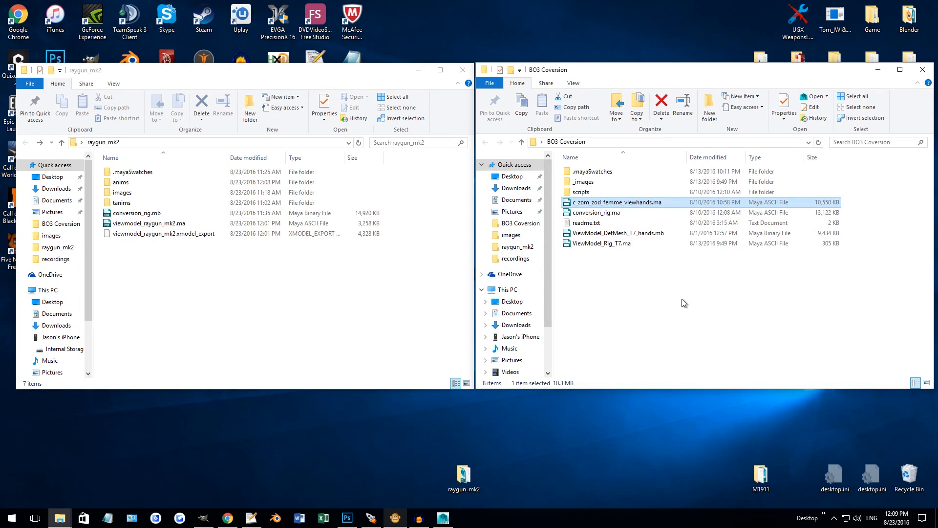
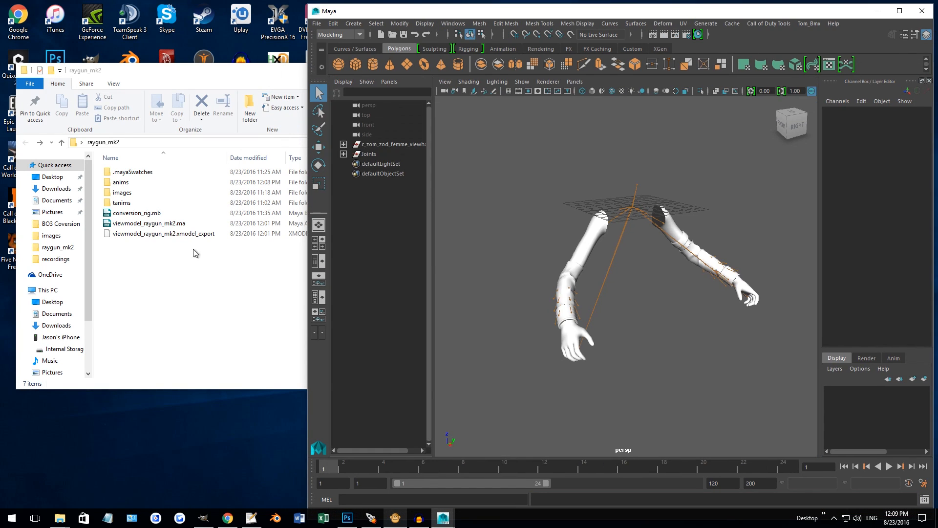
# Step: Import viewmodel_raygun_mk2.ma from the raygun_mk2 folder into the viewhands scene
pyautogui.click(172, 248)
pyautogui.moveTo(147, 223); pyautogui.dragTo(596, 202)
pyautogui.click(898, 50)
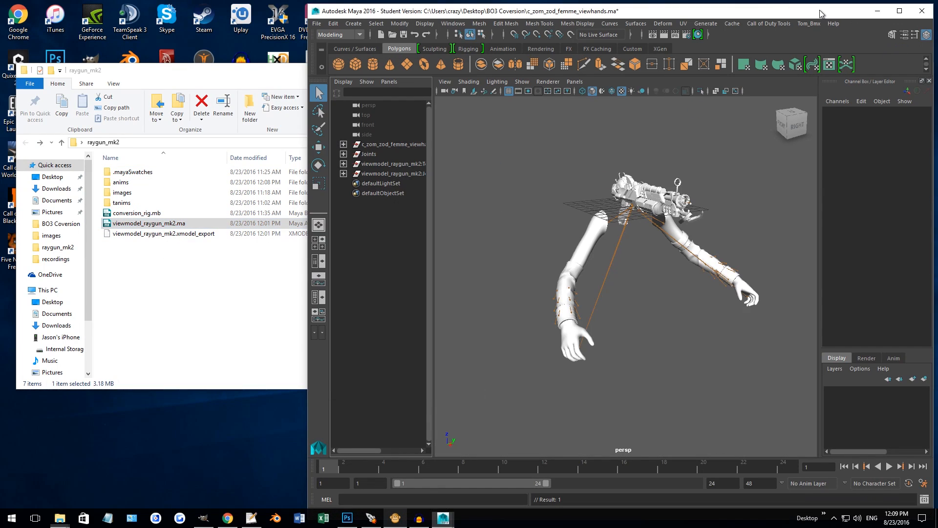
# Step: Parent the raygun's viewmodel_raygun_mk2:tag_weapon joint under tag_weapon_right in the viewhands' Joints hierarchy
pyautogui.click(343, 173)
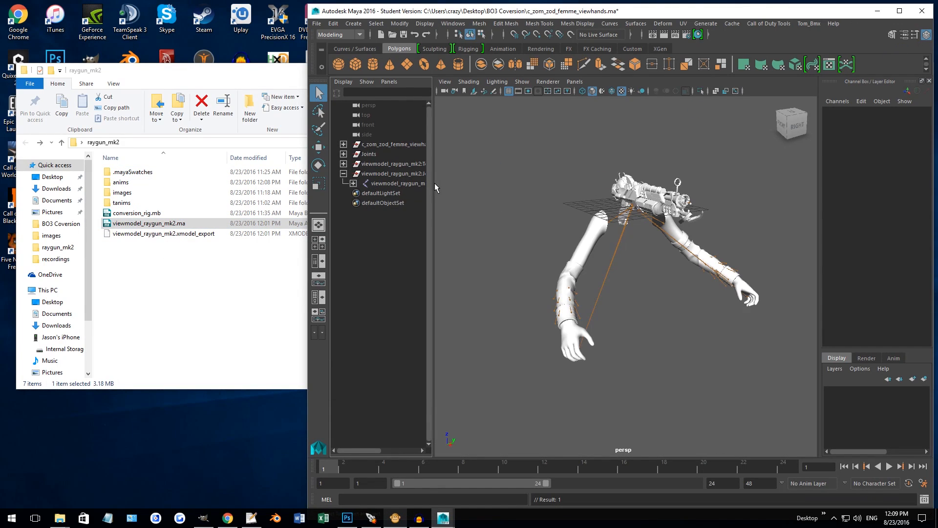
pyautogui.moveTo(429, 186); pyautogui.dragTo(564, 186)
pyautogui.click(455, 180)
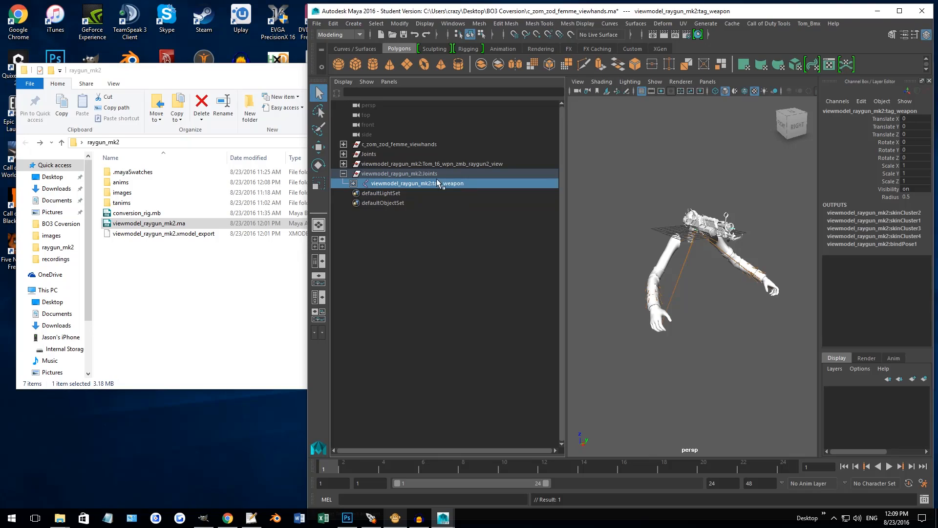
pyautogui.click(344, 153)
pyautogui.click(354, 163)
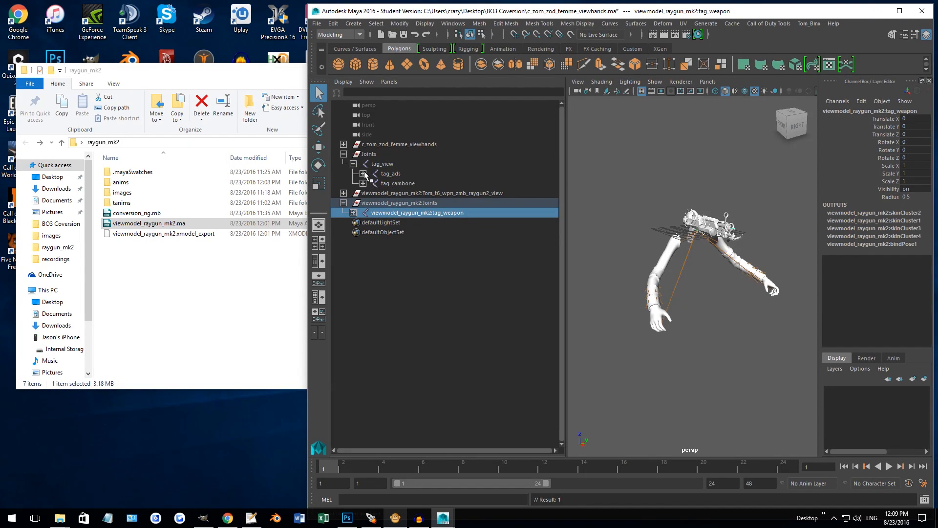
pyautogui.click(363, 173)
pyautogui.click(372, 183)
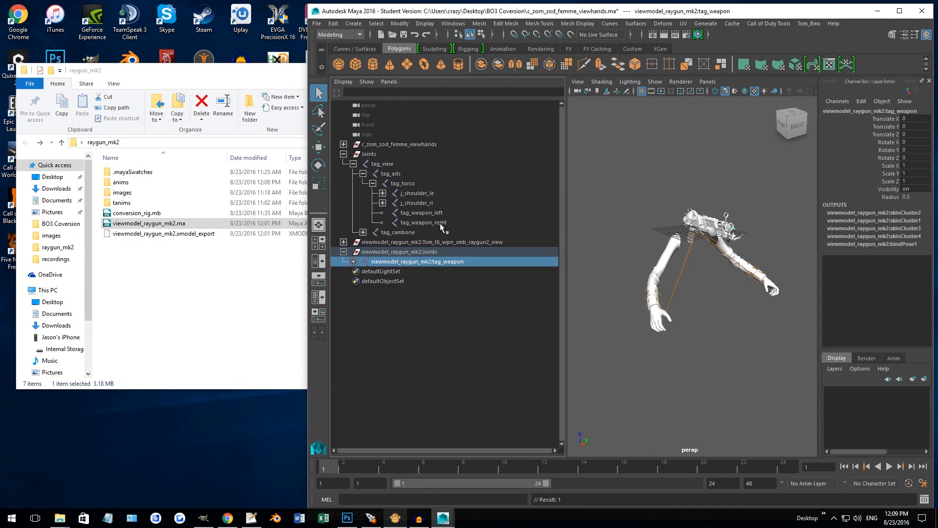
pyautogui.moveTo(476, 261); pyautogui.dragTo(445, 223)
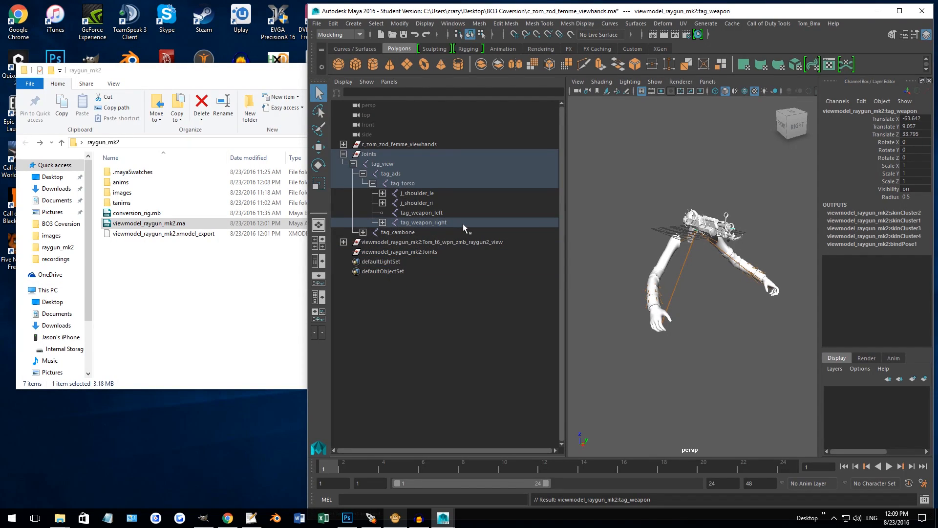
pyautogui.click(382, 222)
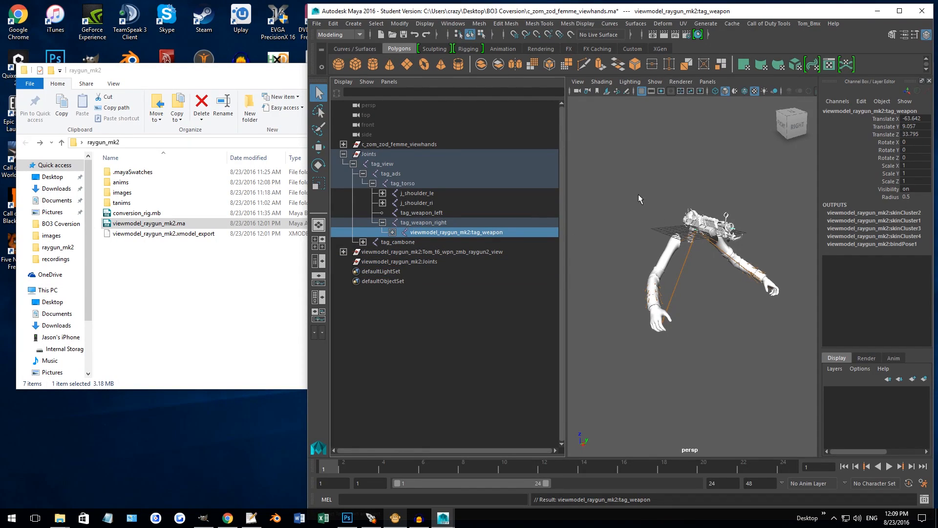
# Step: Select the whole tag_view joint hierarchy and add the raygun's first mesh to the selection
pyautogui.click(381, 164)
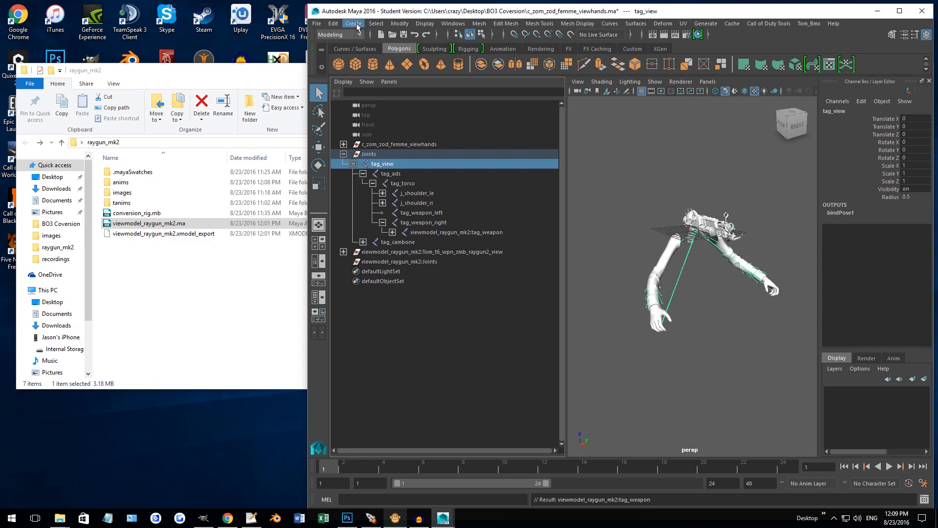
pyautogui.click(375, 24)
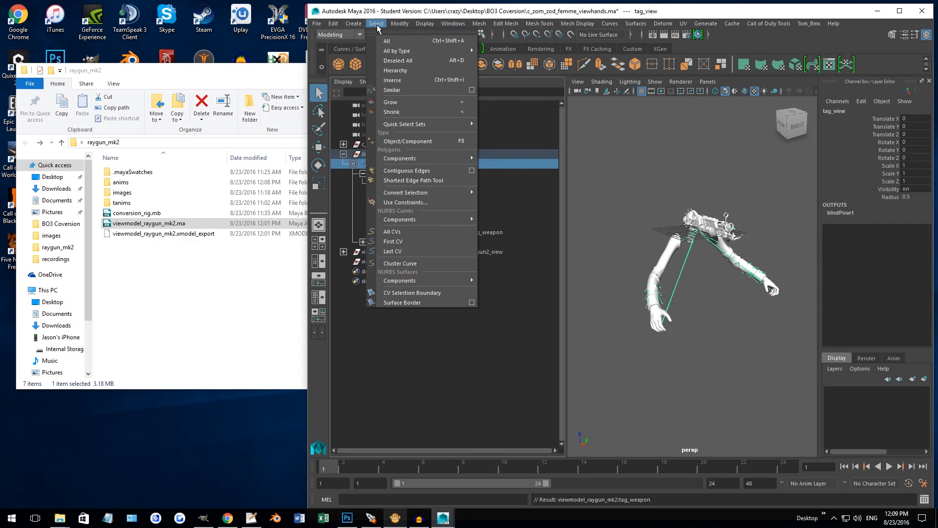
pyautogui.click(396, 70)
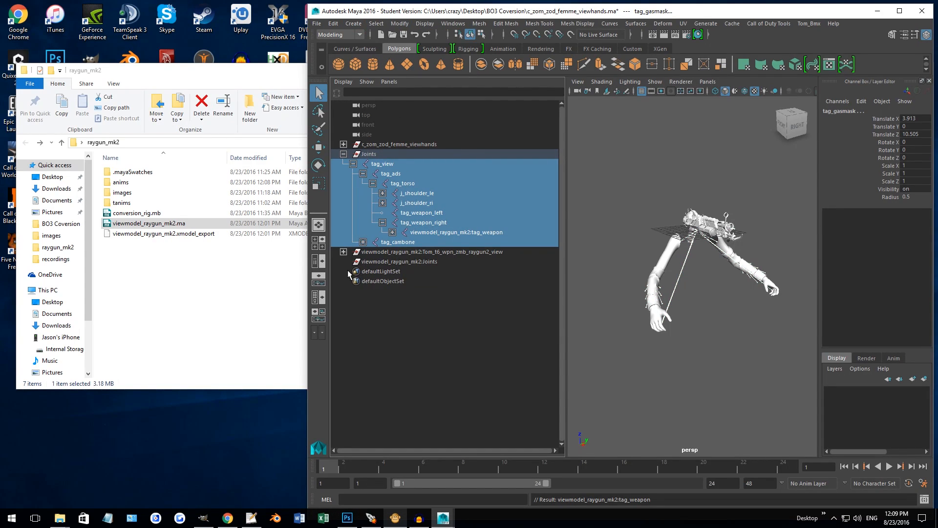
pyautogui.click(344, 252)
pyautogui.keyDown('ctrl'); pyautogui.click(438, 263); pyautogui.keyUp('ctrl')
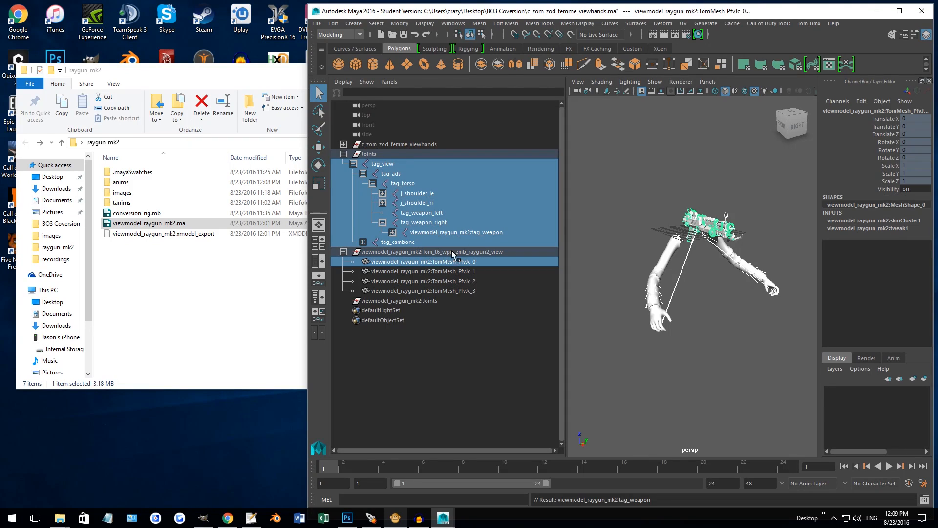
# Step: Export the selection as an XModel named raygun_mk2_anim in the desktop's raygun_mk2 folder, without saving the scene changes
pyautogui.click(769, 24)
pyautogui.click(768, 36)
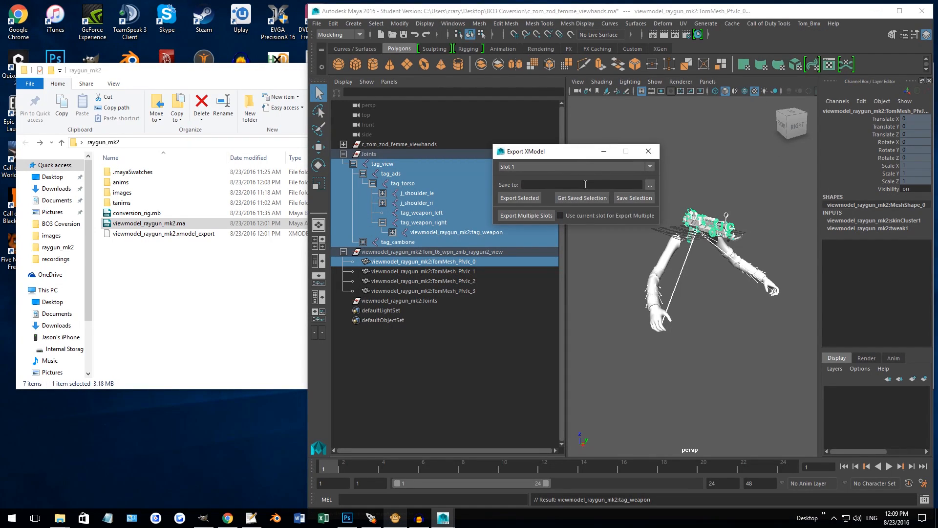
pyautogui.click(649, 185)
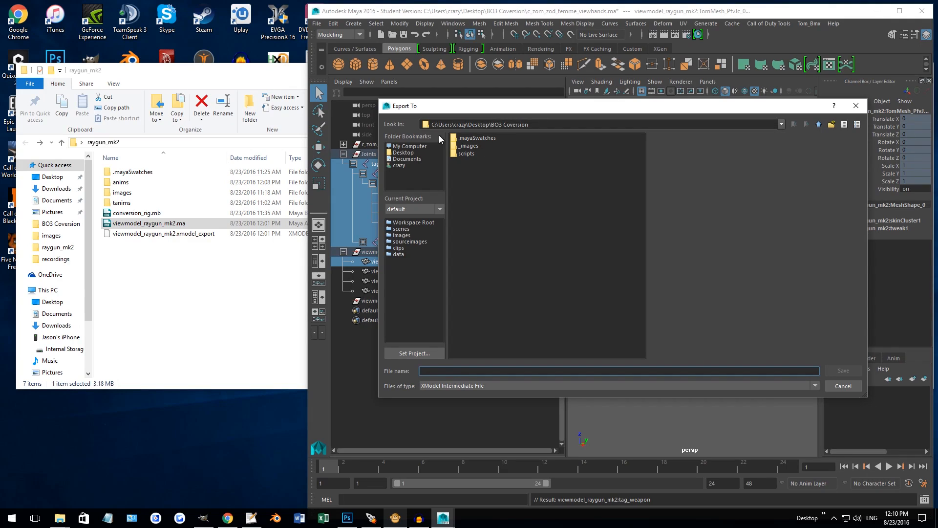
pyautogui.click(403, 152)
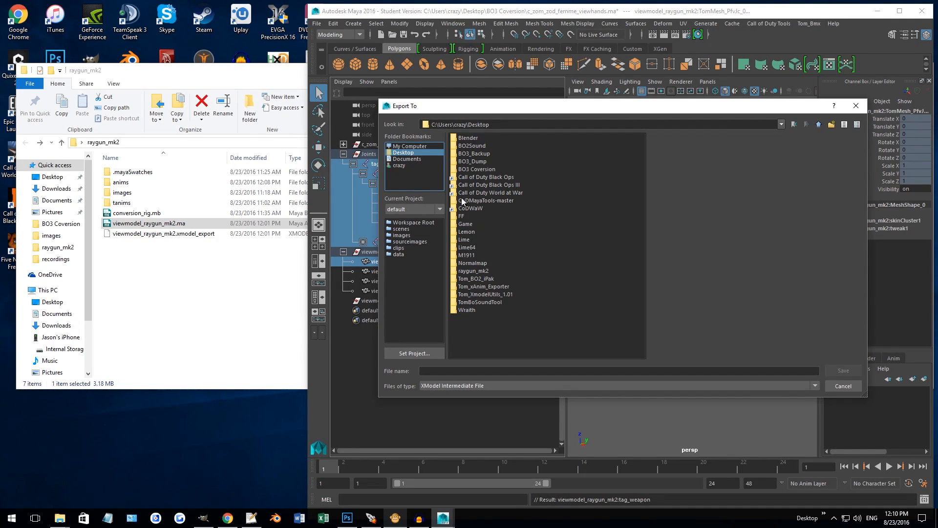
pyautogui.doubleClick(476, 271)
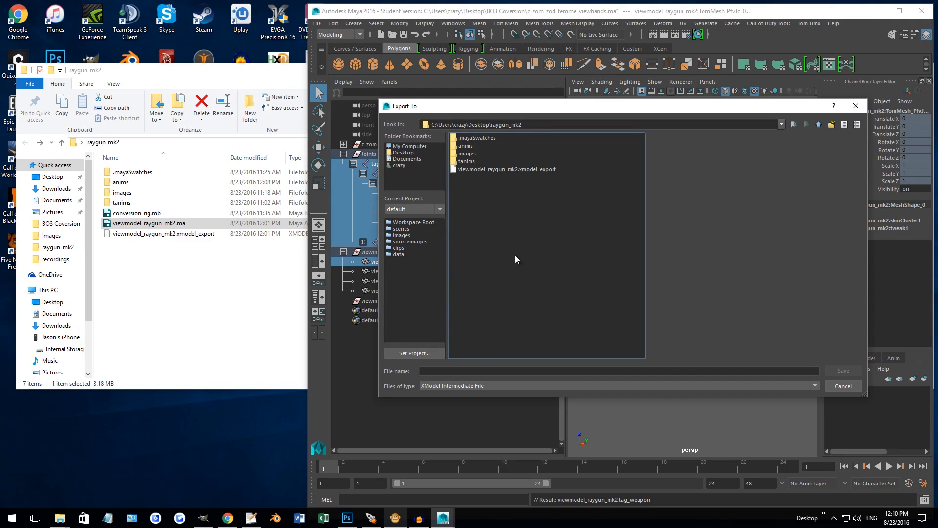
pyautogui.click(474, 370)
pyautogui.write('ray')
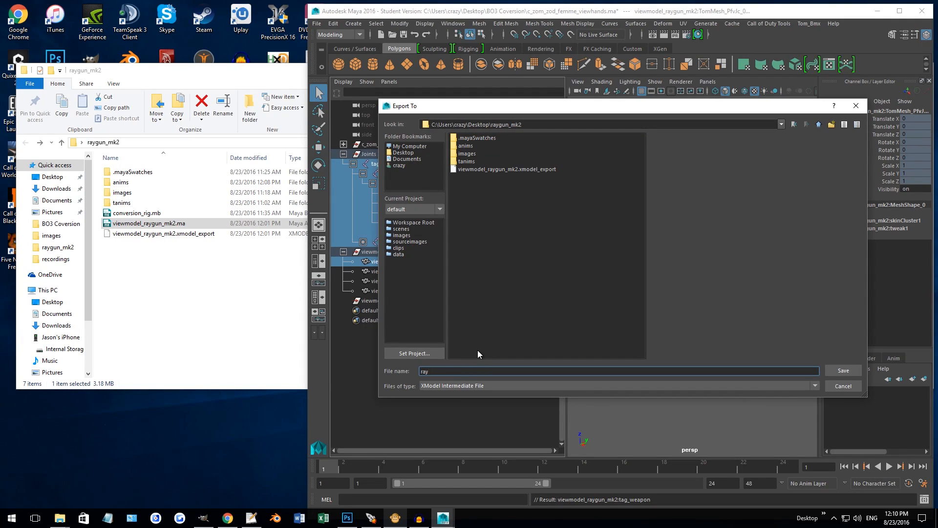
pyautogui.write('gun_mk2_anim')
pyautogui.press('Return')
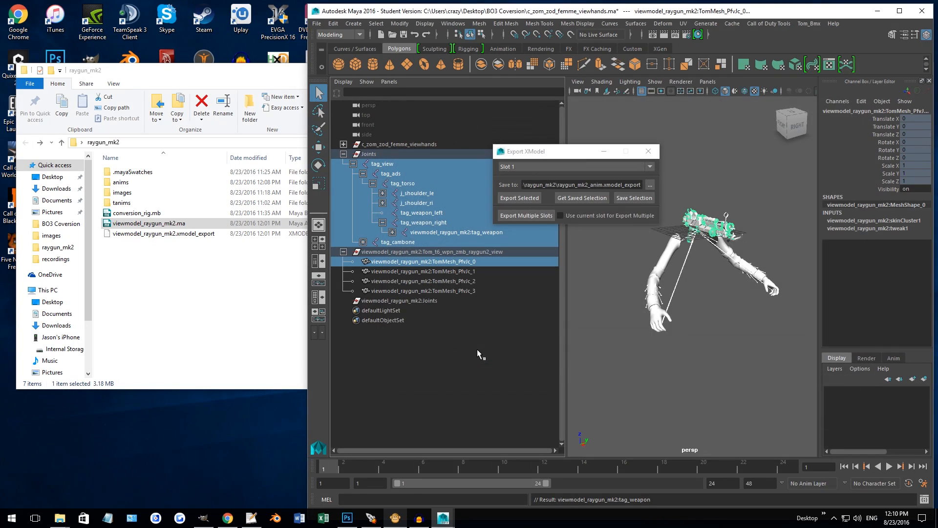
pyautogui.click(519, 197)
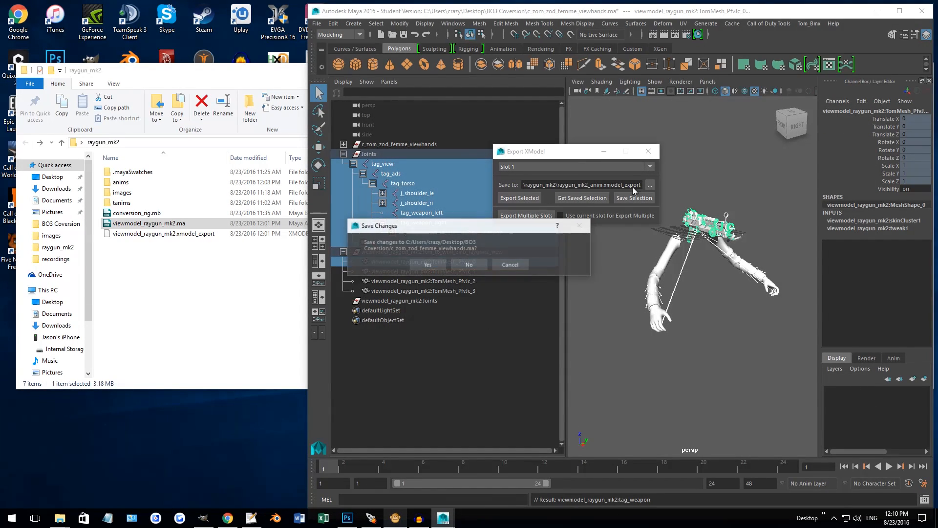
pyautogui.click(473, 264)
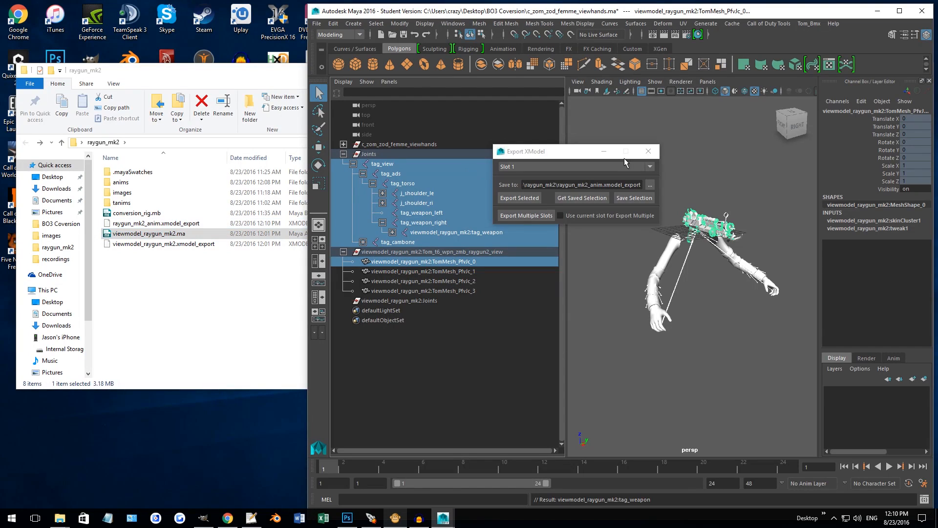
# Step: Close the XModel exporter and Maya, discarding the changes to c_zom_zod_femme_viewhands.ma
pyautogui.click(648, 151)
pyautogui.click(921, 10)
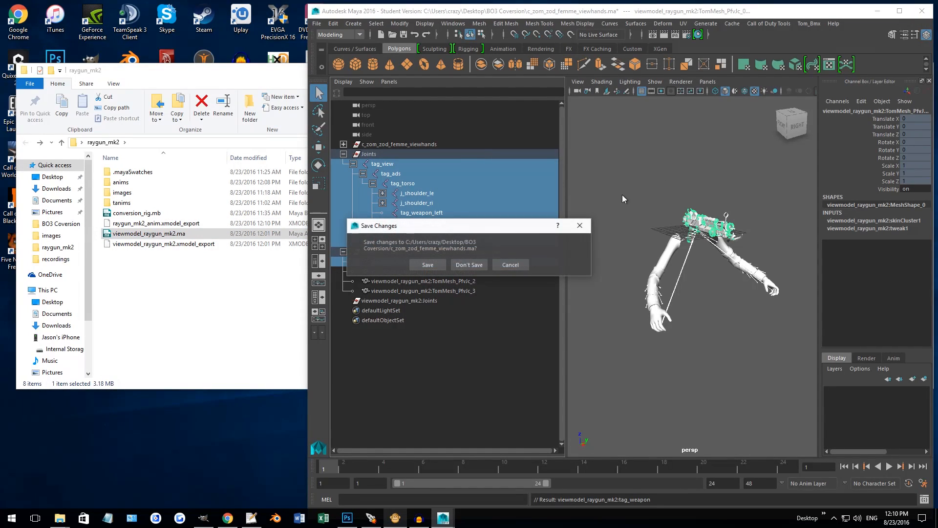
pyautogui.click(461, 270)
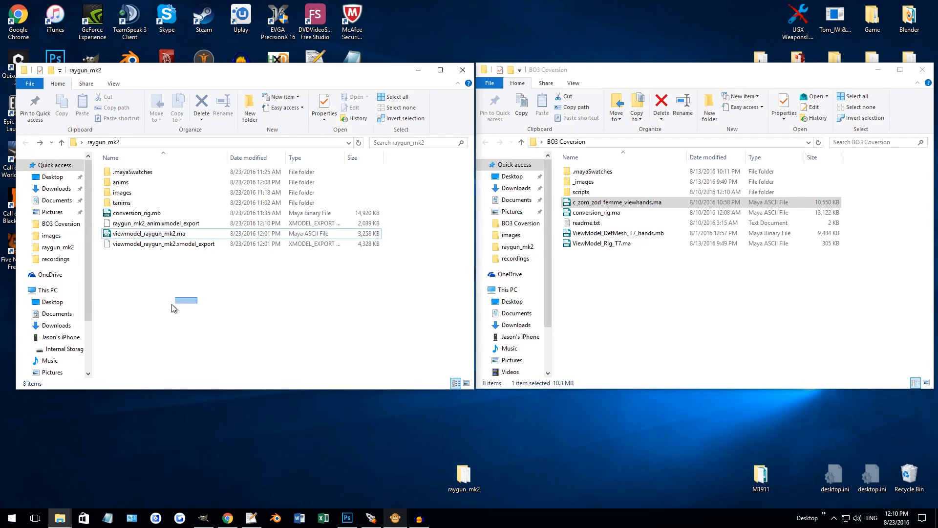
# Step: Examine the exported animation files in the anims folder with their full names visible, and return to raygun_mk2
pyautogui.click(185, 293)
pyautogui.doubleClick(139, 182)
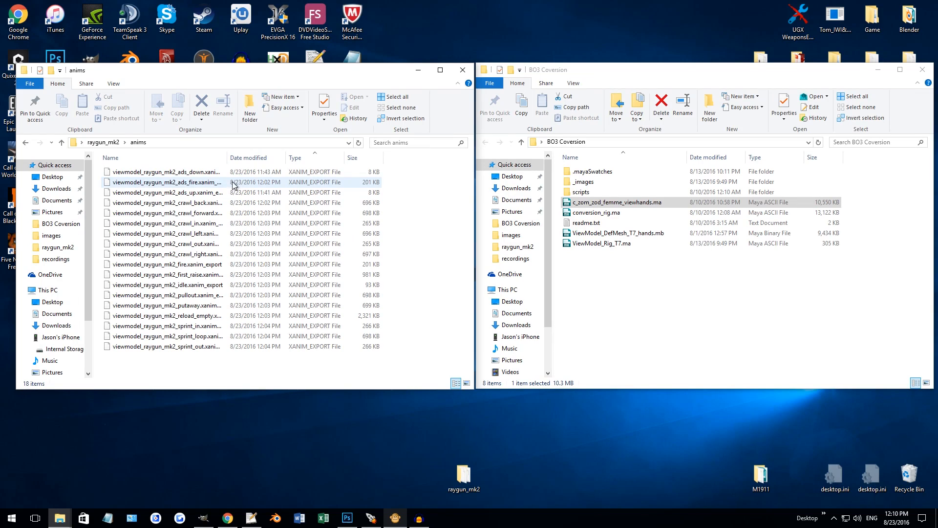
pyautogui.moveTo(226, 157); pyautogui.dragTo(312, 158)
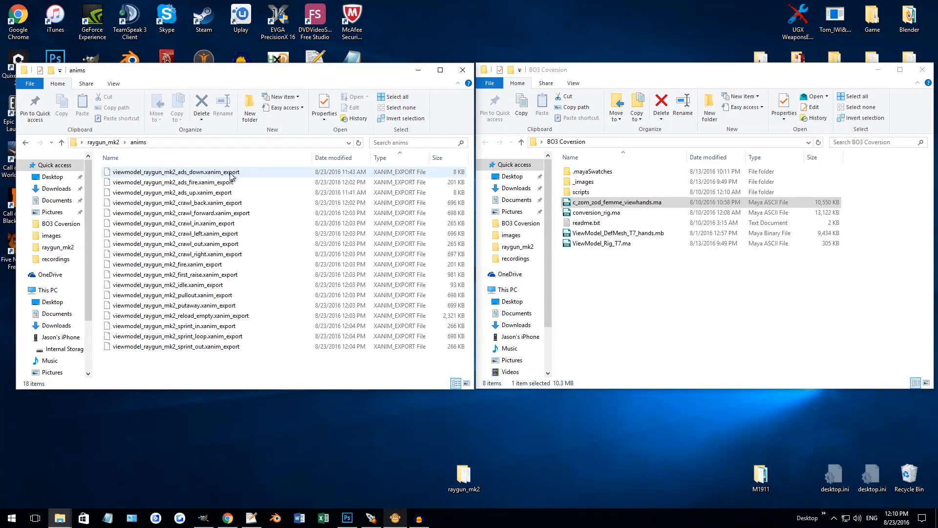
pyautogui.press('BackSpace')
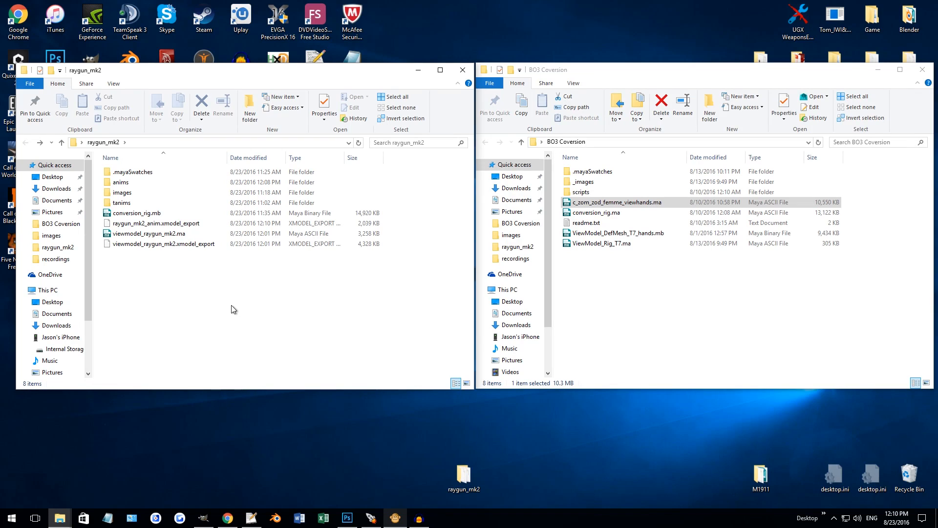
# Step: Convert the model exports in the raygun_mk2 folder to binary by running export2bin * in a command window there
pyautogui.rightClick(193, 282)
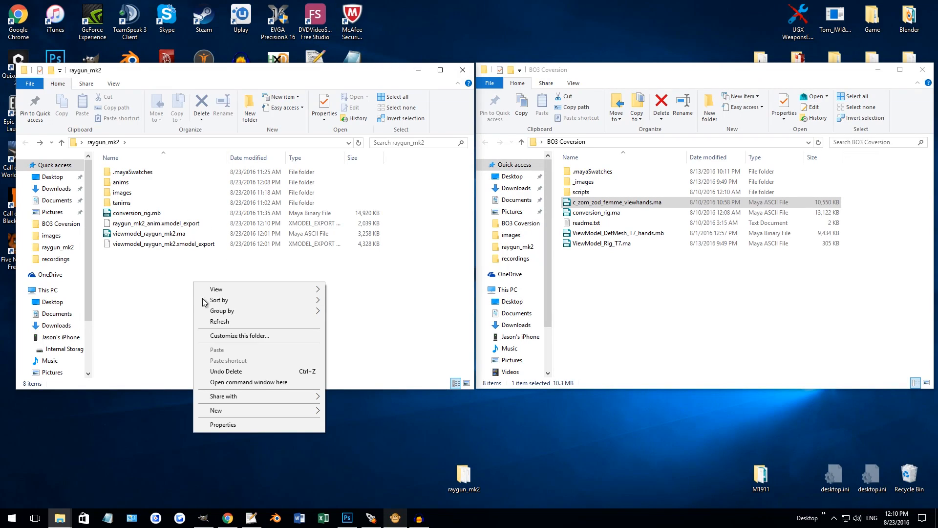
pyautogui.click(239, 382)
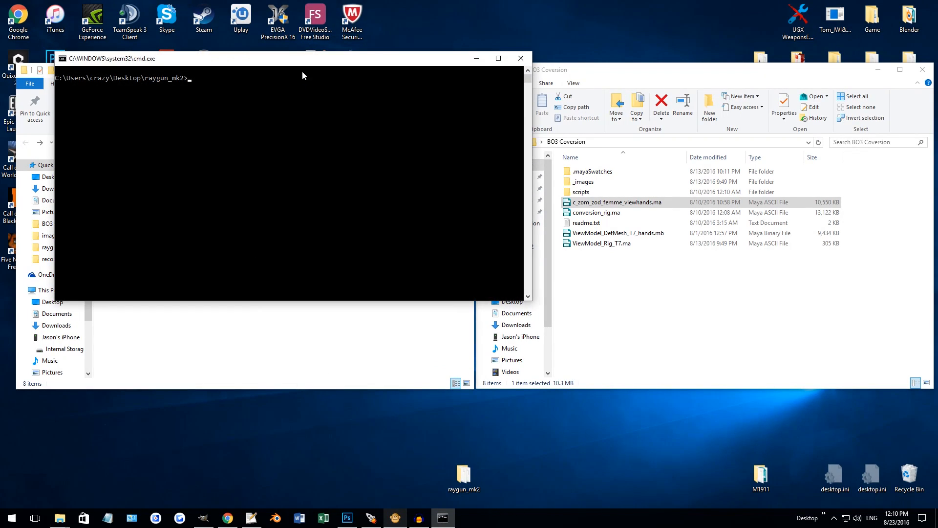
pyautogui.moveTo(302, 72); pyautogui.dragTo(621, 172)
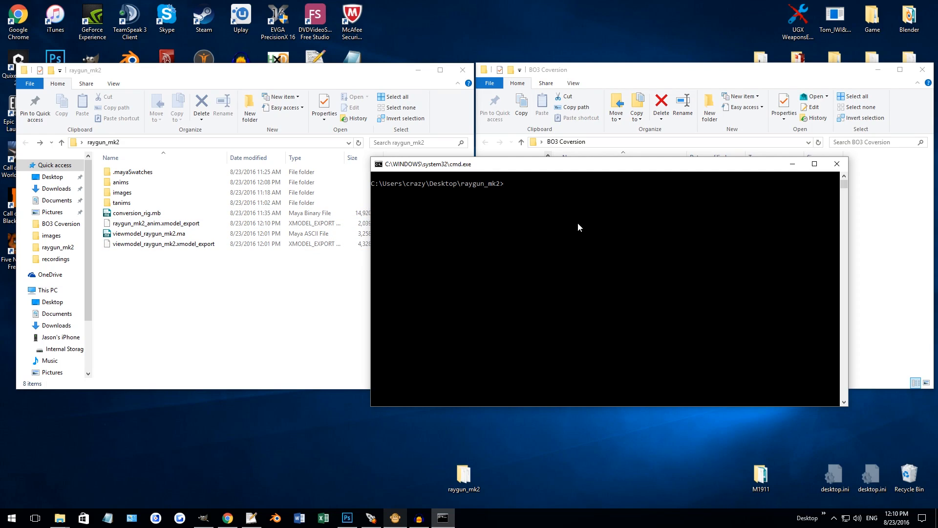
pyautogui.click(608, 195)
pyautogui.write('export2bin *')
pyautogui.press('Return')
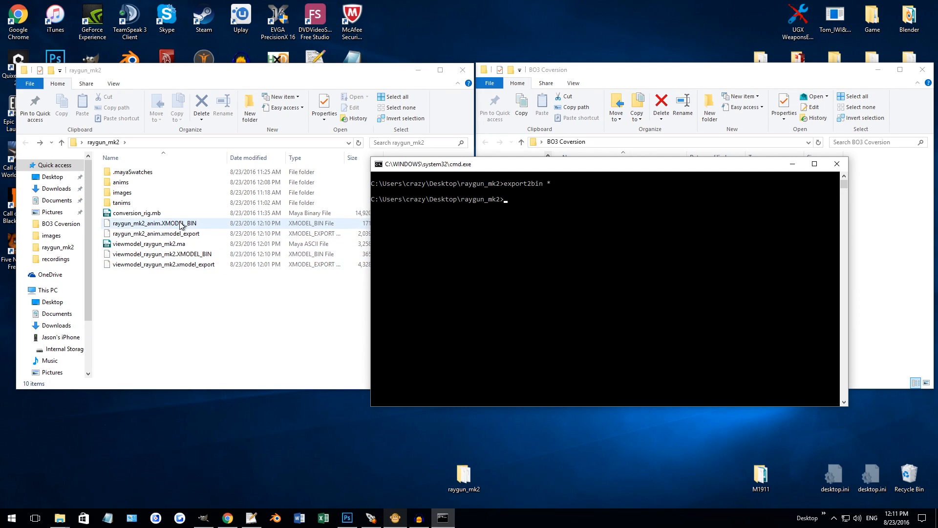
pyautogui.click(836, 163)
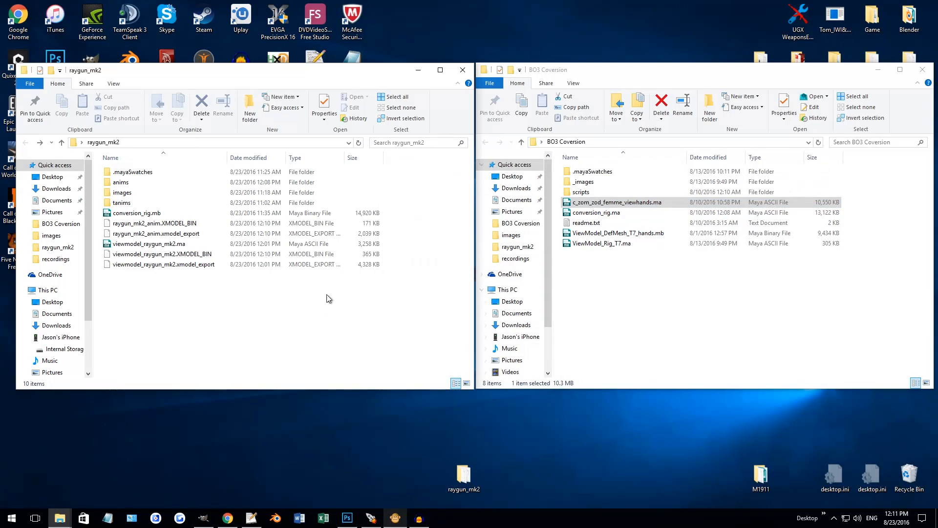
# Step: Convert the animation exports in the anims folder to binary with export2bin * in a command window there, and return to raygun_mk2
pyautogui.doubleClick(132, 185)
pyautogui.rightClick(289, 374)
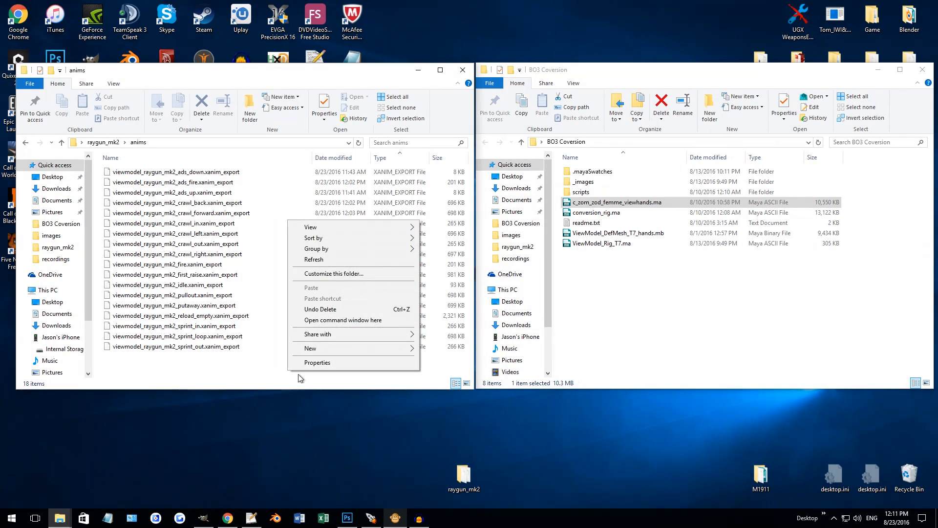
pyautogui.click(327, 320)
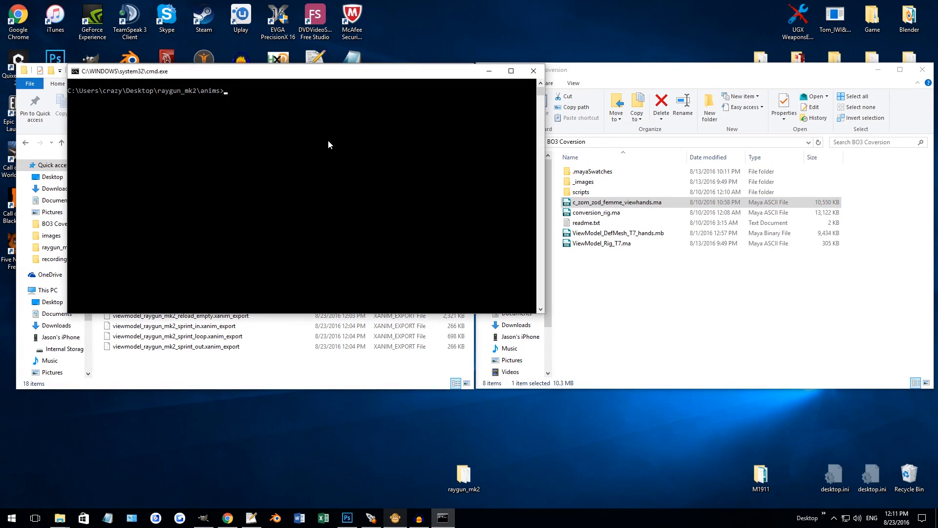
pyautogui.write('export2bin *')
pyautogui.press('Return')
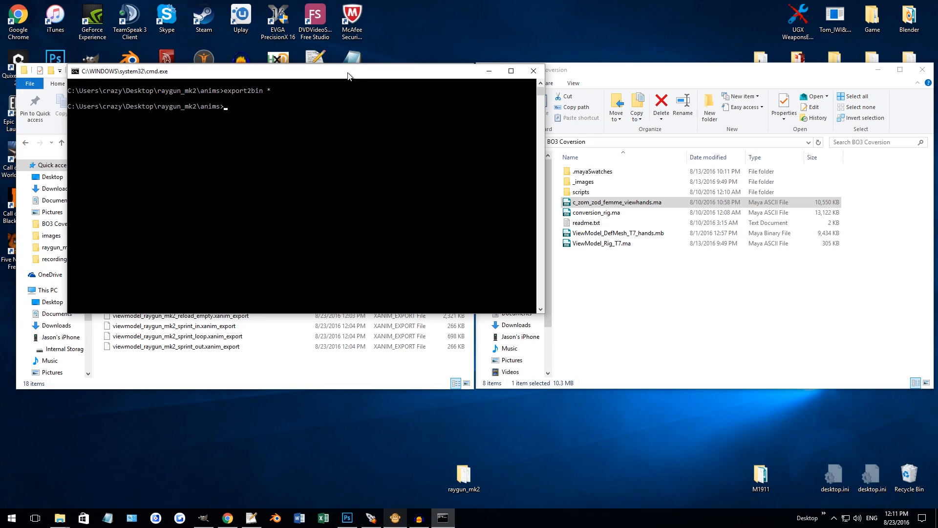
pyautogui.moveTo(348, 76); pyautogui.dragTo(689, 93)
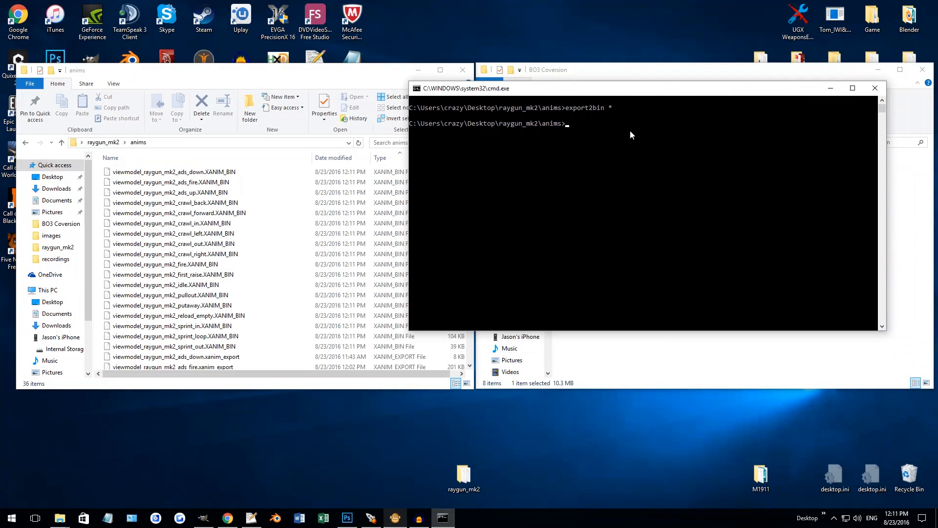
pyautogui.click(613, 106)
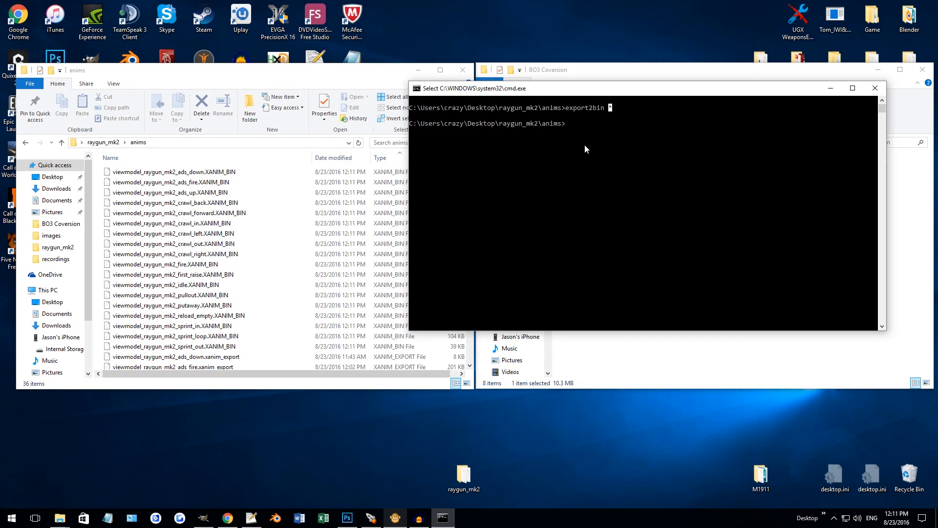
pyautogui.click(598, 108)
pyautogui.click(886, 86)
pyautogui.click(224, 174)
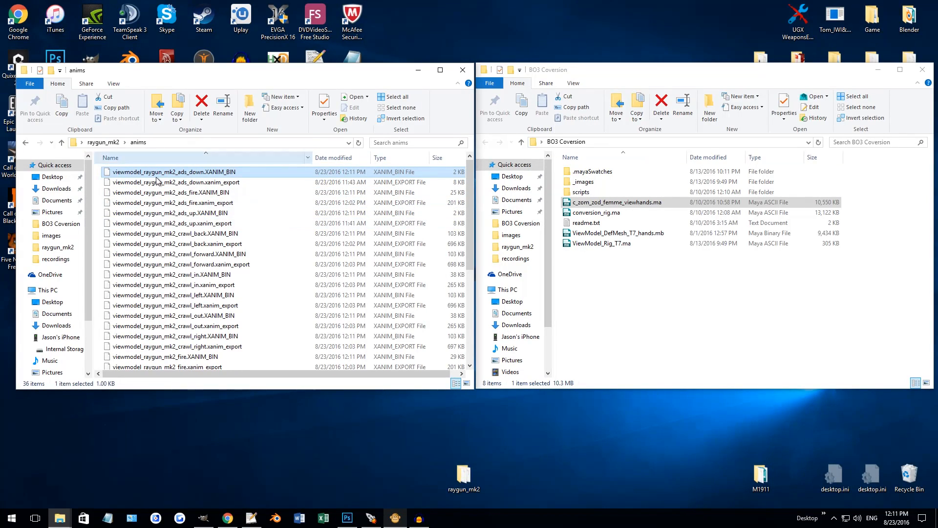
pyautogui.press('BackSpace')
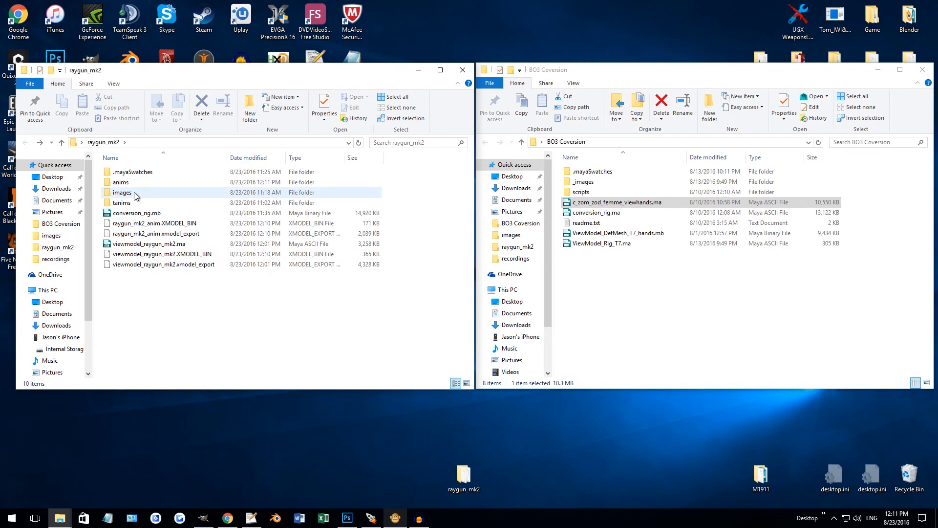
# Step: Check the anims folder and the claymore_zm weapon settings in the Asset Property Editor, and return to the raygun_mk2 folder
pyautogui.doubleClick(168, 182)
pyautogui.hotkey('alt', 'Left')
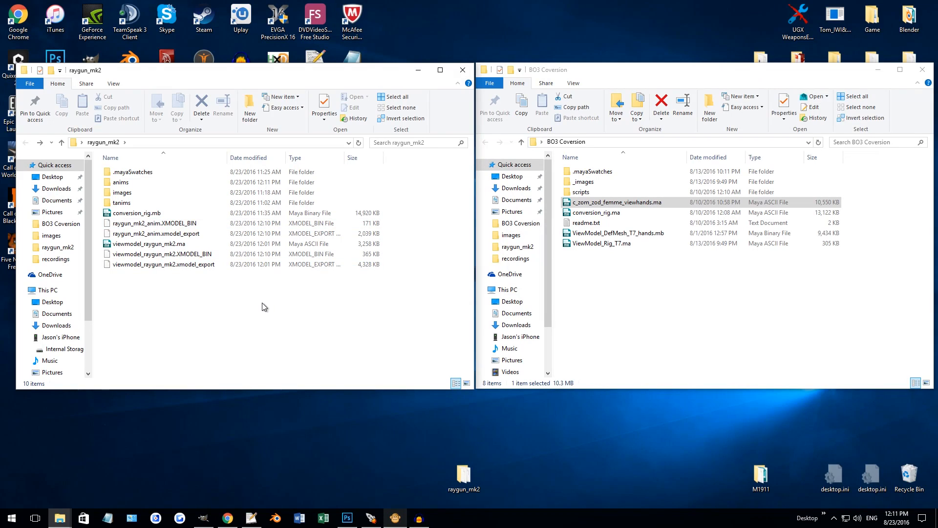
pyautogui.click(396, 517)
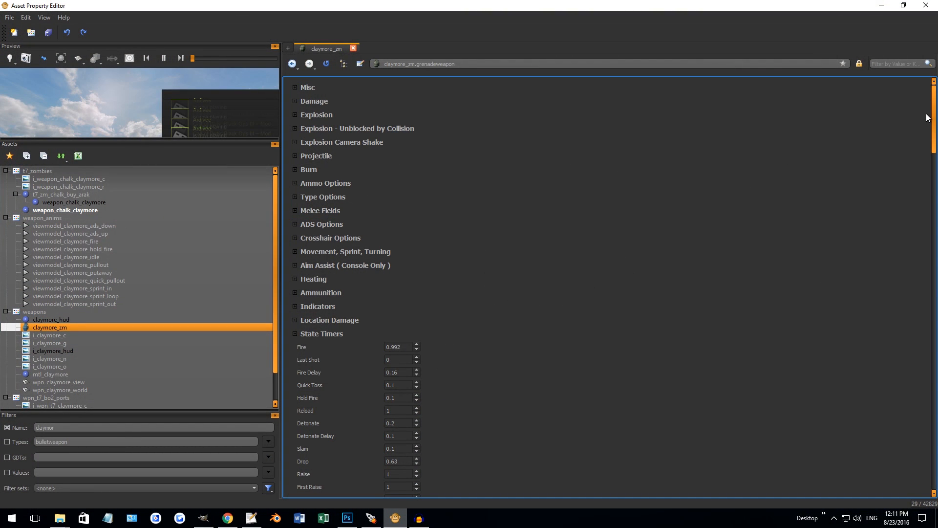
pyautogui.moveTo(933, 120); pyautogui.dragTo(753, 136)
pyautogui.click(884, 7)
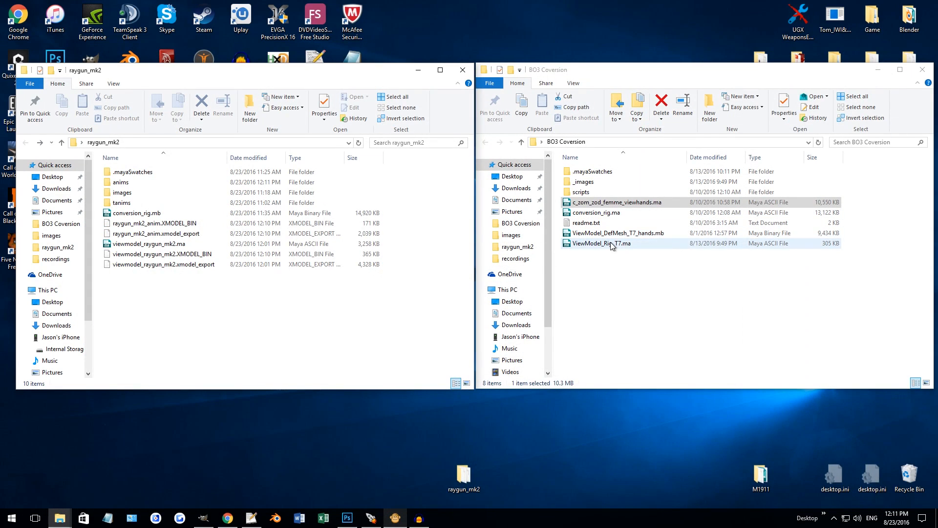
pyautogui.moveTo(416, 326); pyautogui.dragTo(147, 343)
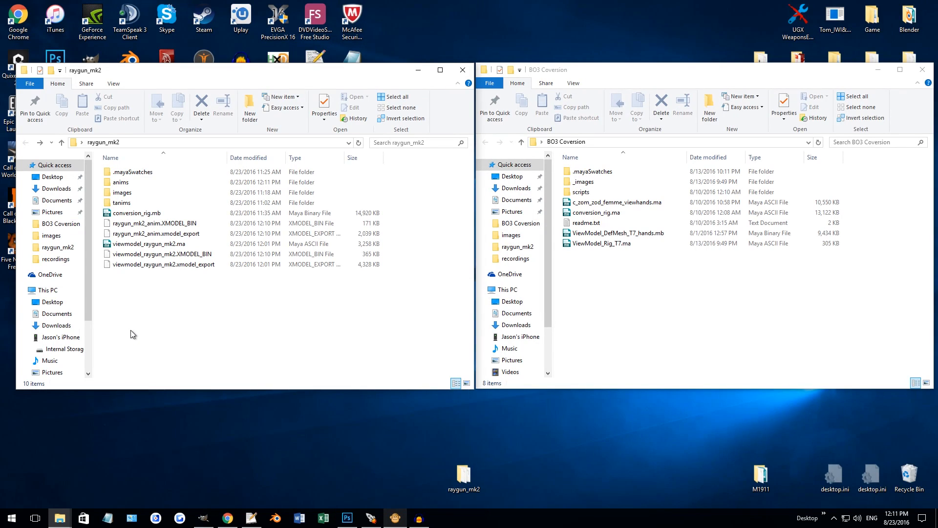
pyautogui.moveTo(123, 316); pyautogui.dragTo(438, 325)
pyautogui.moveTo(628, 310); pyautogui.dragTo(676, 318)
pyautogui.moveTo(574, 336)
pyautogui.mouseDown()
pyautogui.moveTo(833, 299)
pyautogui.moveTo(899, 296)
pyautogui.moveTo(912, 321)
pyautogui.moveTo(731, 339)
pyautogui.moveTo(580, 337)
pyautogui.mouseUp()
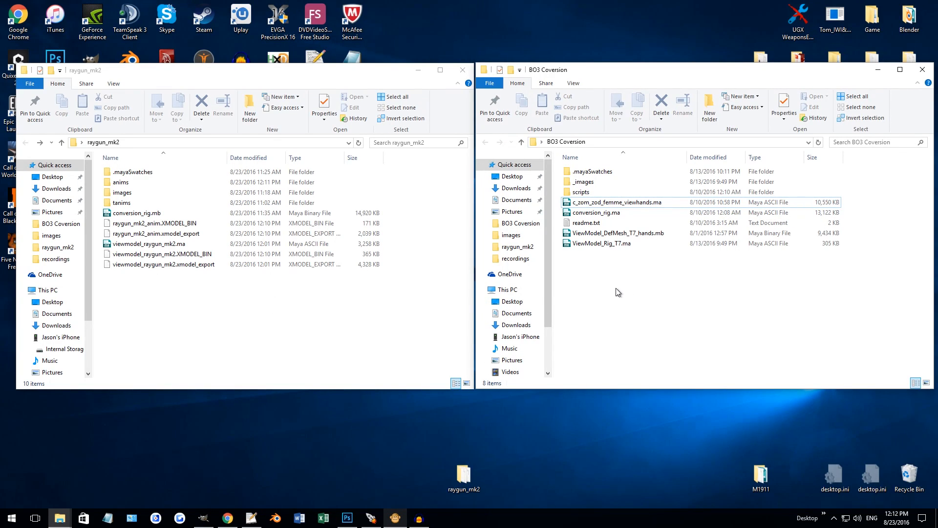
pyautogui.moveTo(574, 359); pyautogui.dragTo(908, 334)
pyautogui.moveTo(913, 266); pyautogui.dragTo(567, 284)
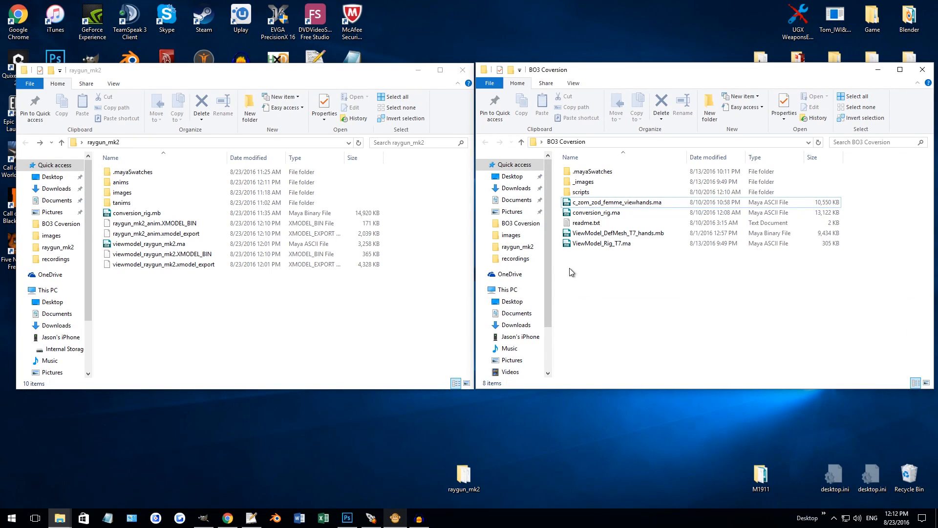